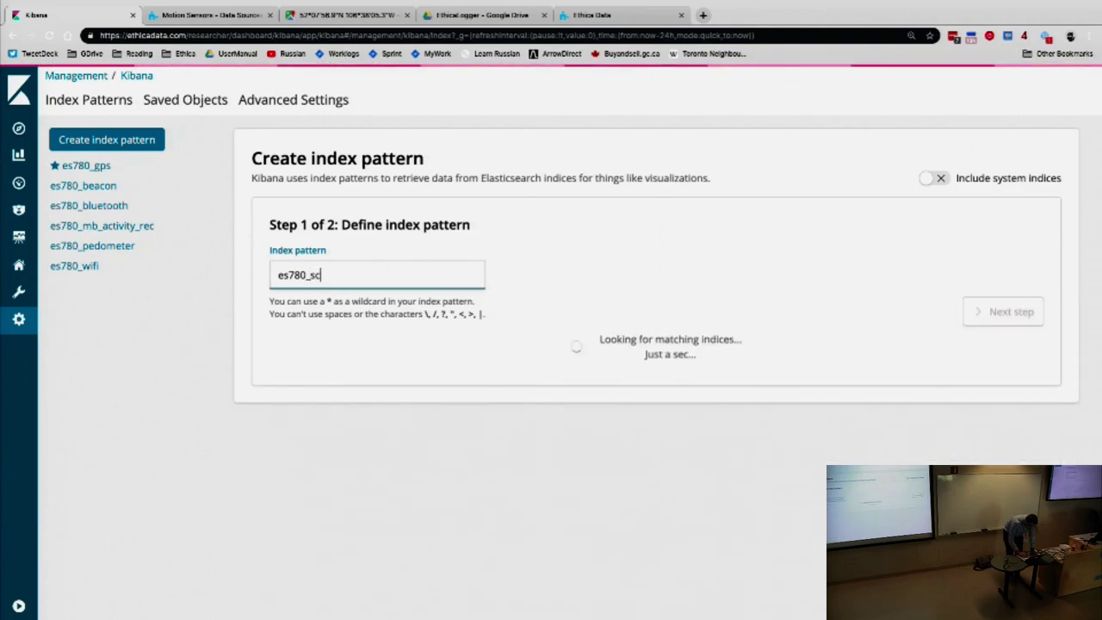
Define the index pattern es780_screen_state and choose record_time as its time filter field
type("state")
type("_")
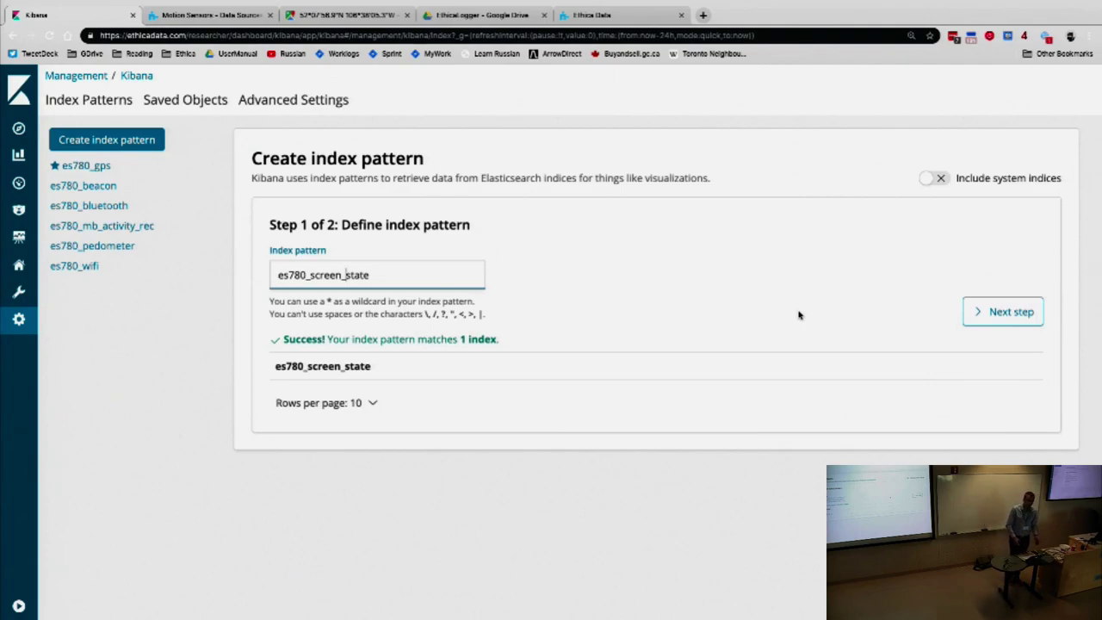
left_click(1024, 315)
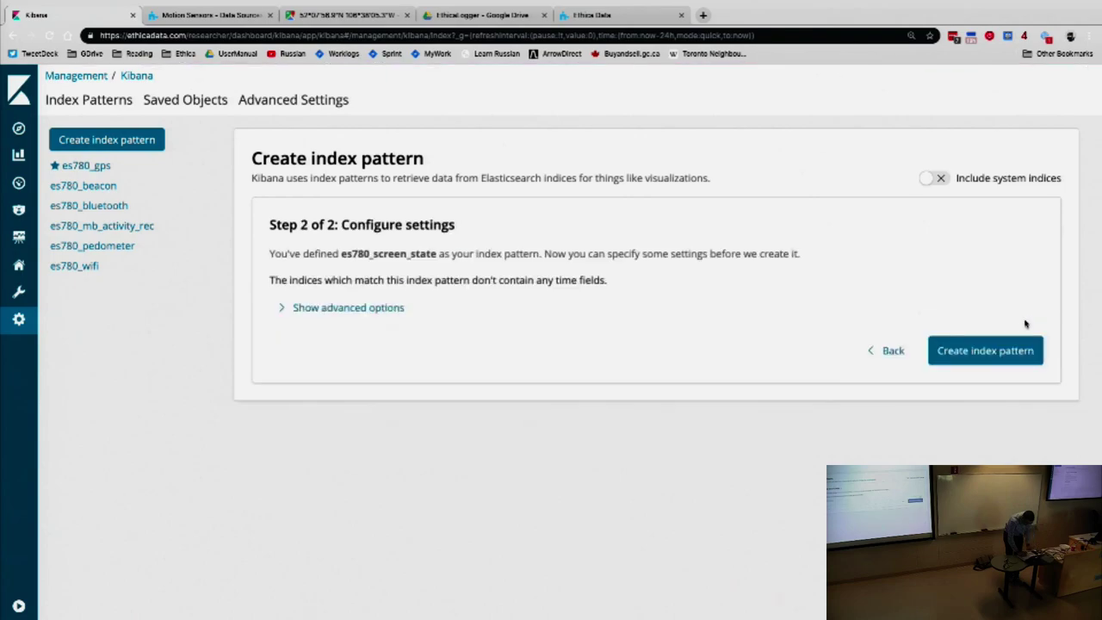
left_click(529, 303)
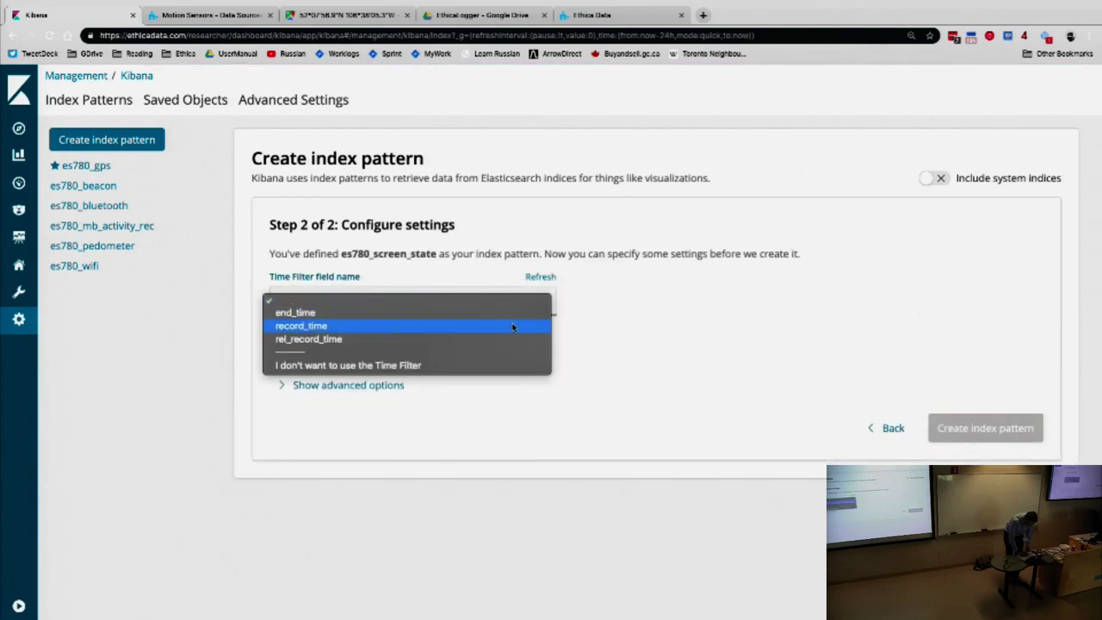
left_click(512, 327)
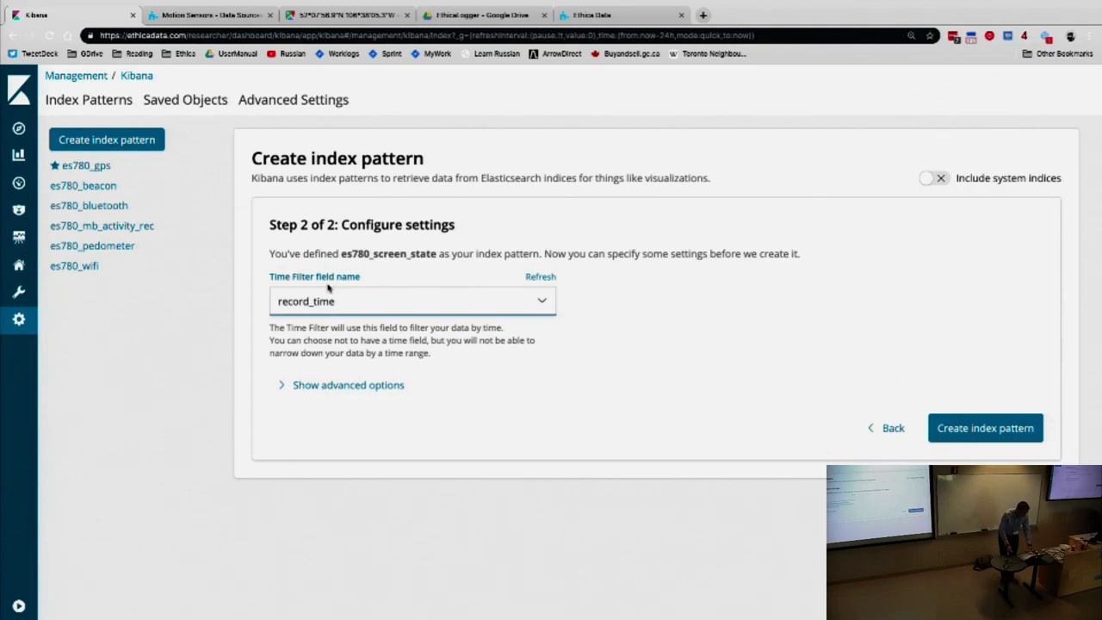
Look up the Record Time definition on the Data Sources page of the Ethica documentation and highlight part of its description
key("ctrl+Tab")
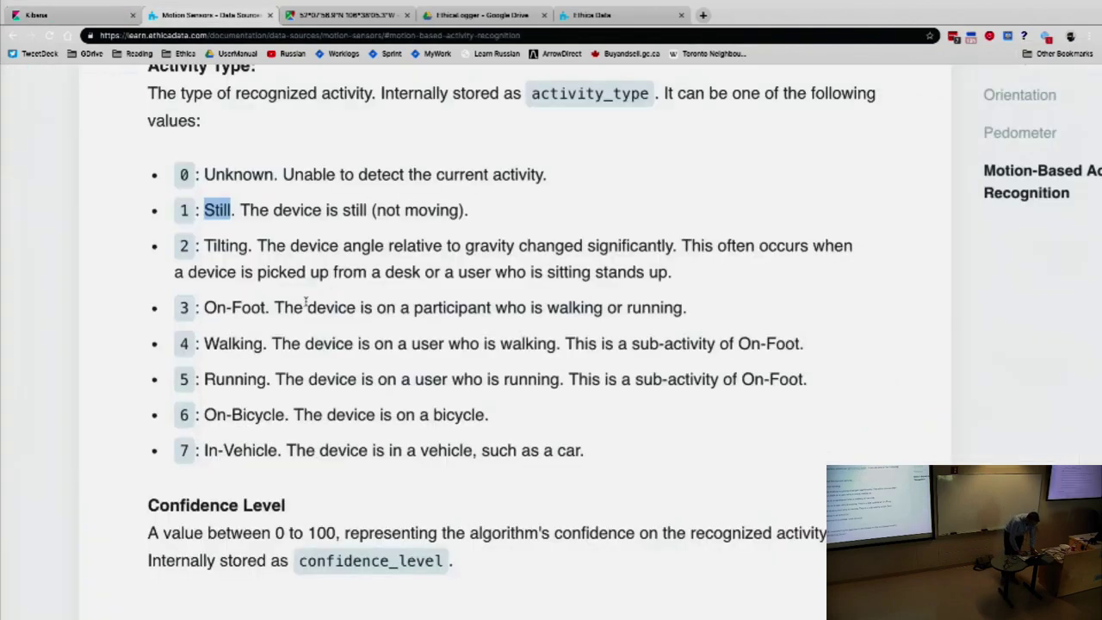
scroll(293, 319, "up", 8)
scroll(293, 321, "up", 15)
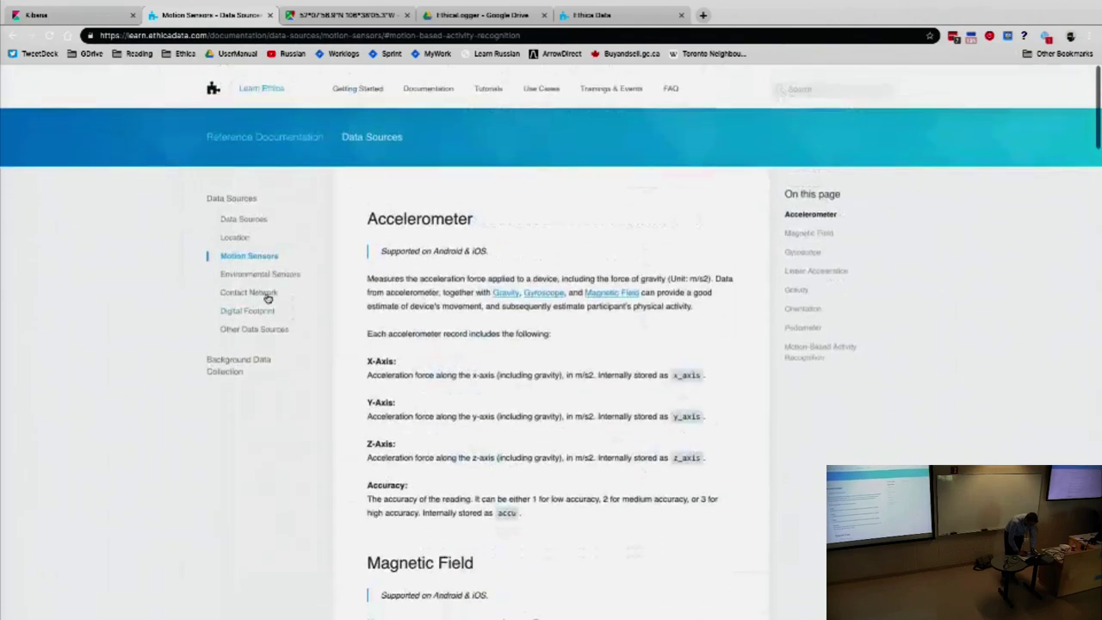
left_click(245, 214)
scroll(353, 287, "down", 15)
scroll(451, 393, "up", 5)
key("ctrl+plus")
key("ctrl+plus")
key("ctrl+plus")
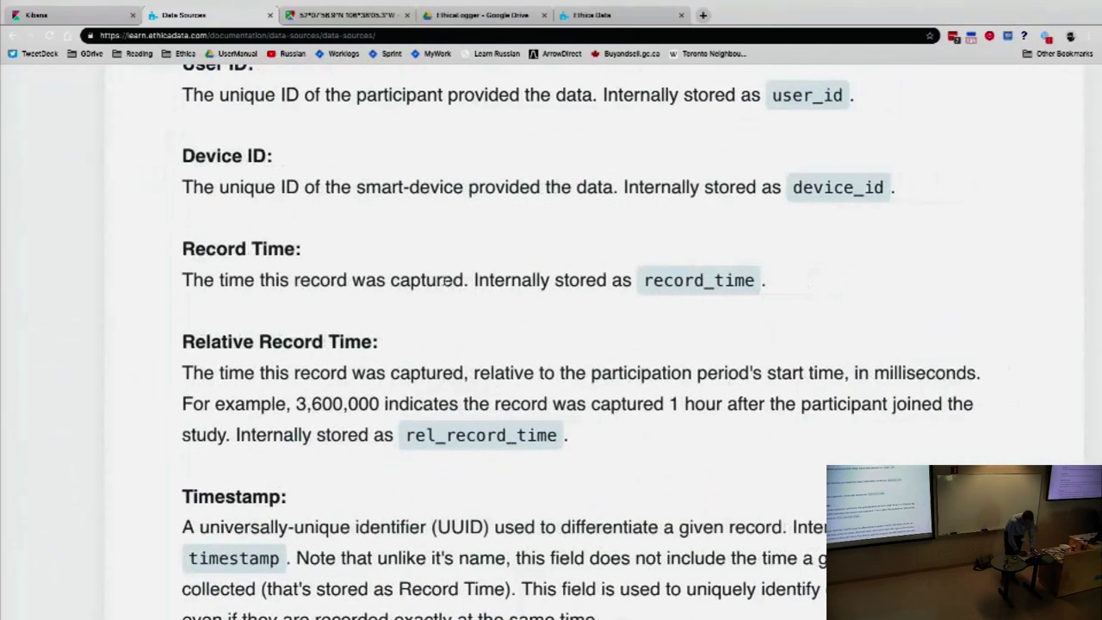
left_click_drag(442, 281, 352, 281)
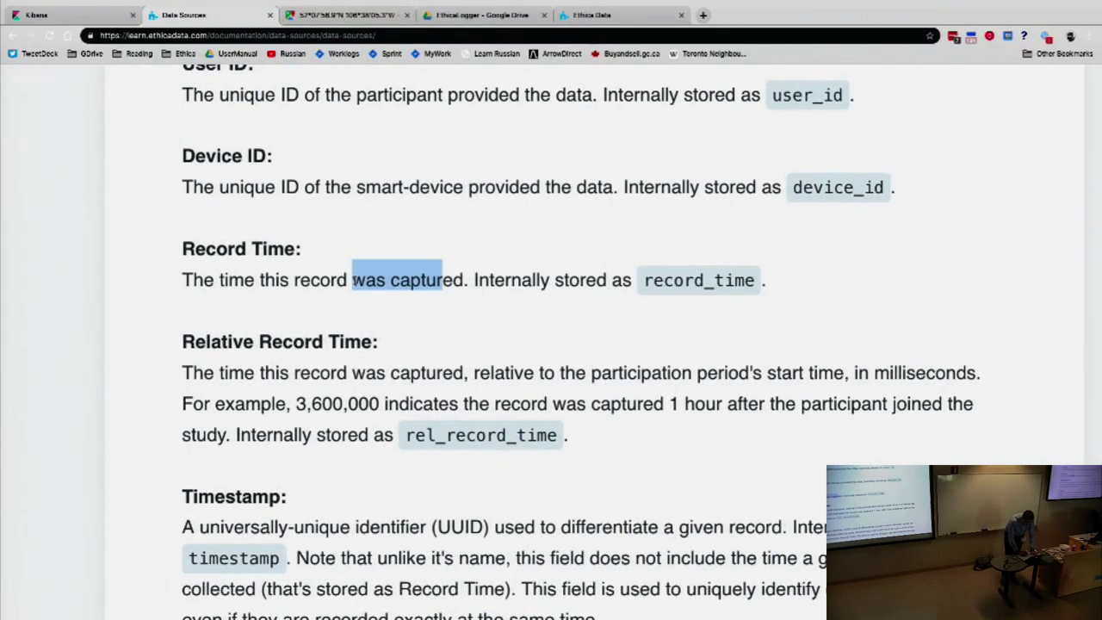
Switch back to Kibana, create the es780_screen_state index pattern and open Discover
key("ctrl+shift+Tab")
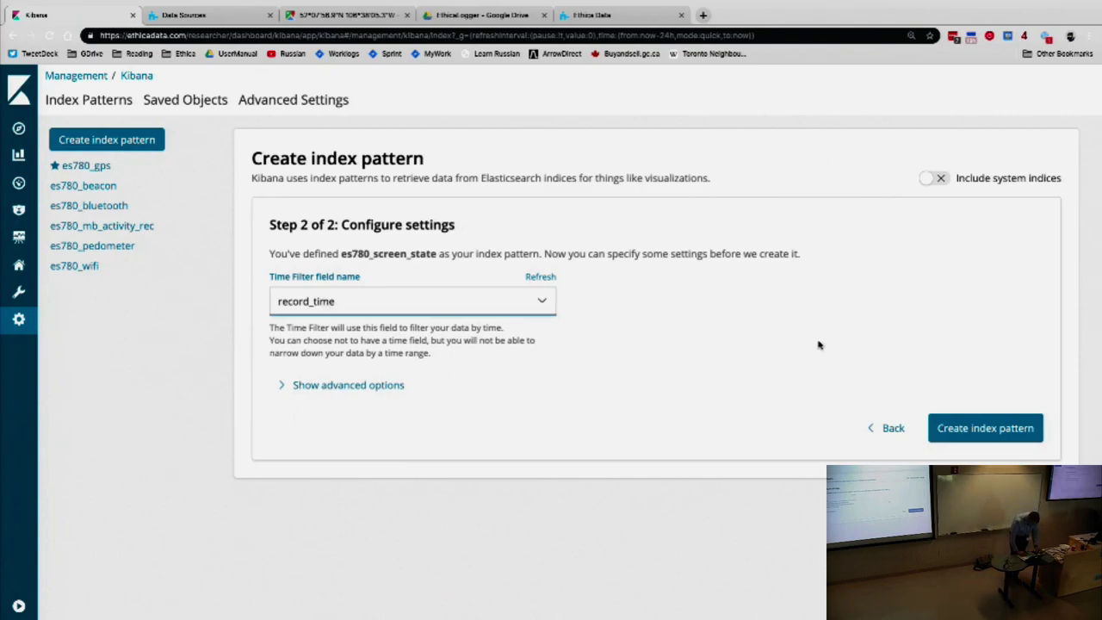
left_click(989, 437)
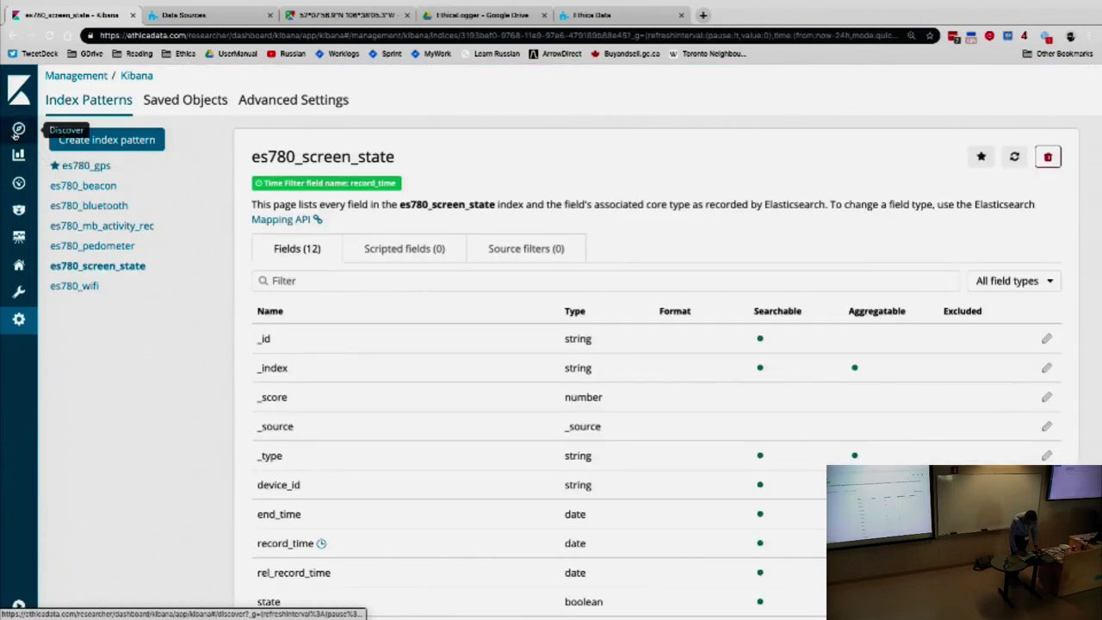
left_click(17, 129)
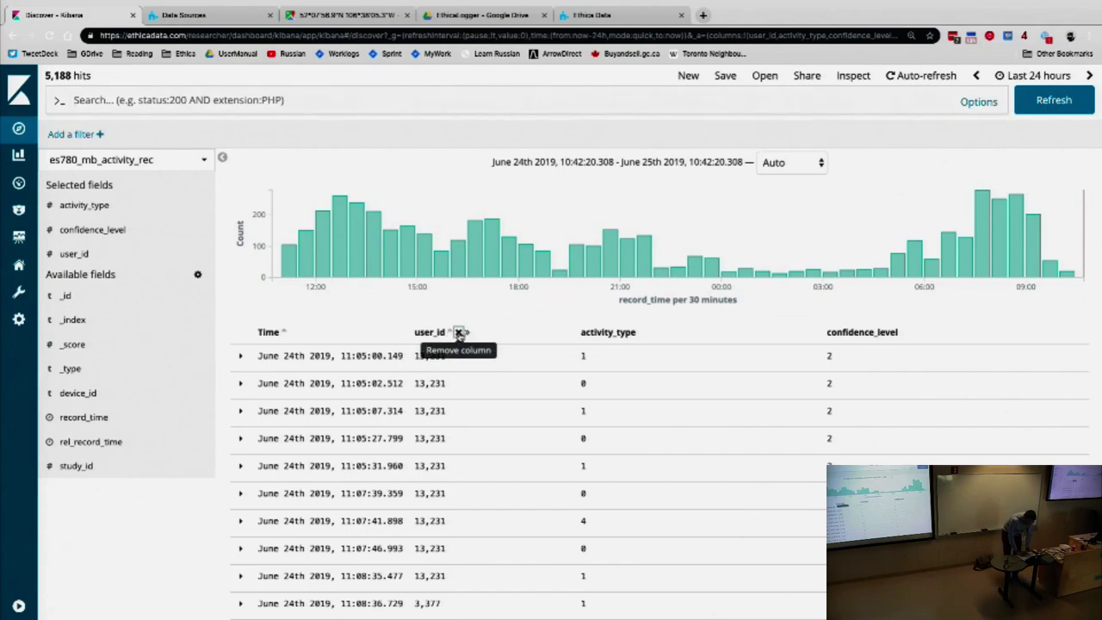
Remove the user_id, activity_type and confidence_level columns from the es780_mb_activity_rec document table
left_click(458, 334)
left_click(487, 335)
left_click(497, 331)
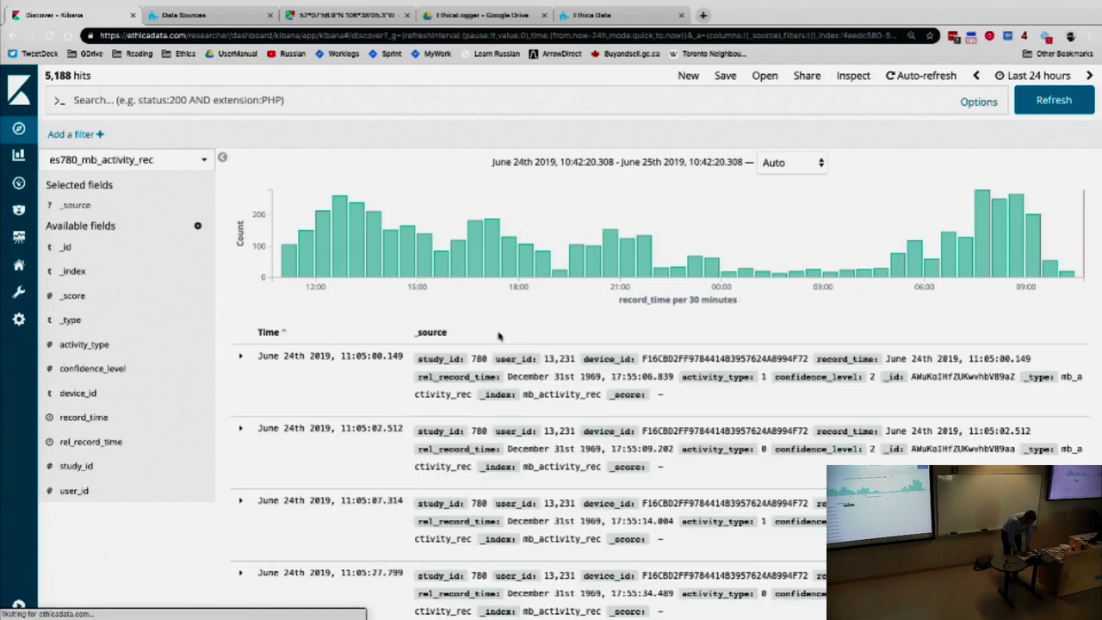
Switch the explored index pattern to es780_screen_state
left_click(155, 166)
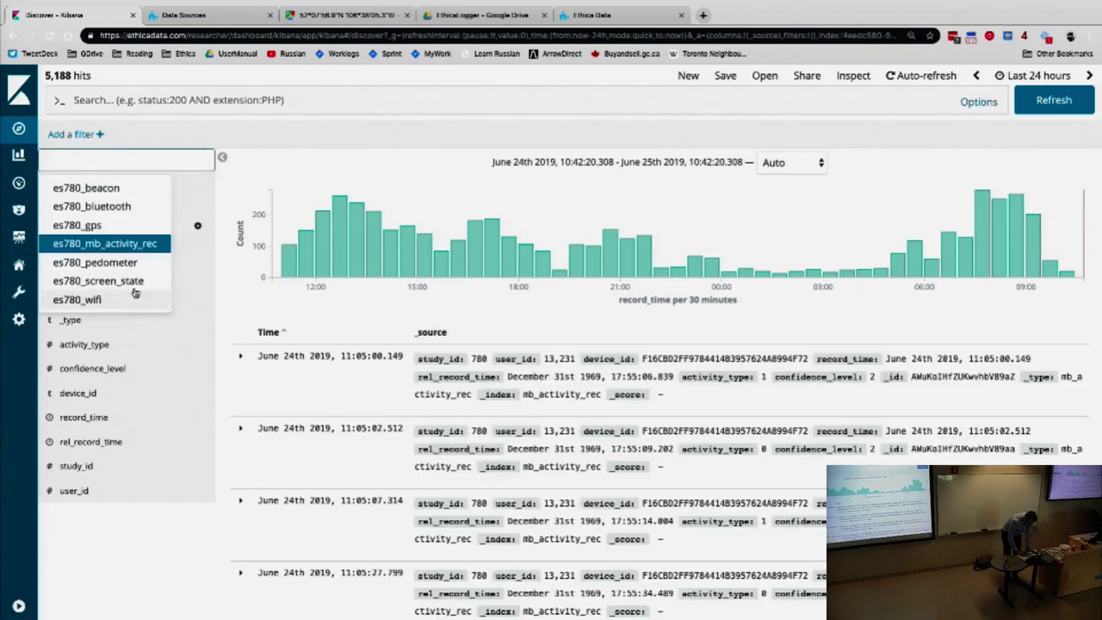
scroll(133, 288, "down", 1)
scroll(130, 304, "up", 1)
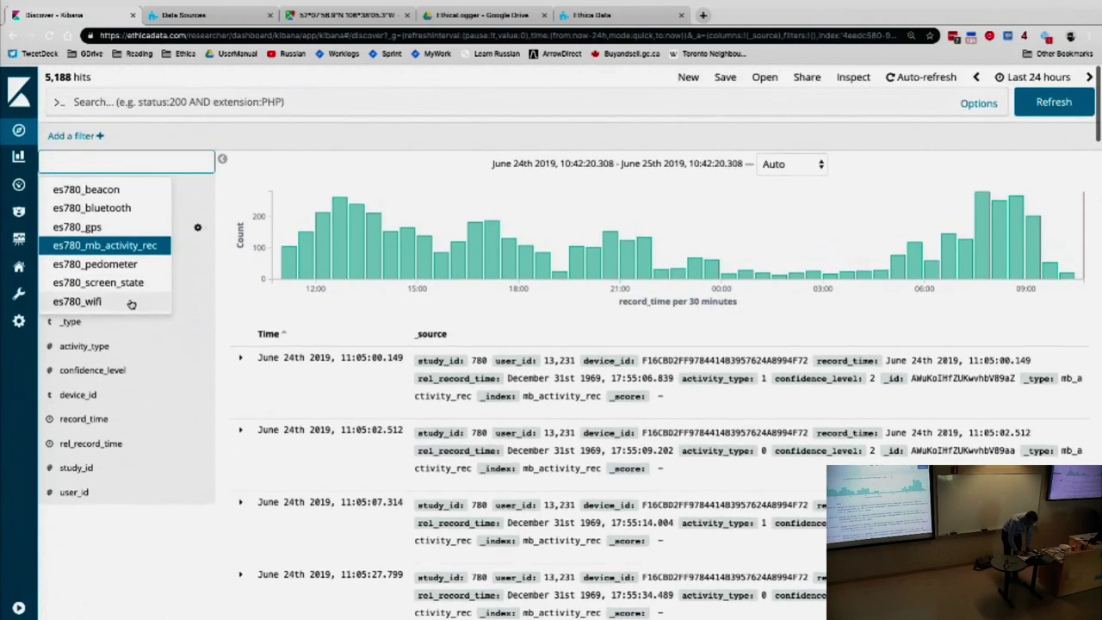
left_click(99, 281)
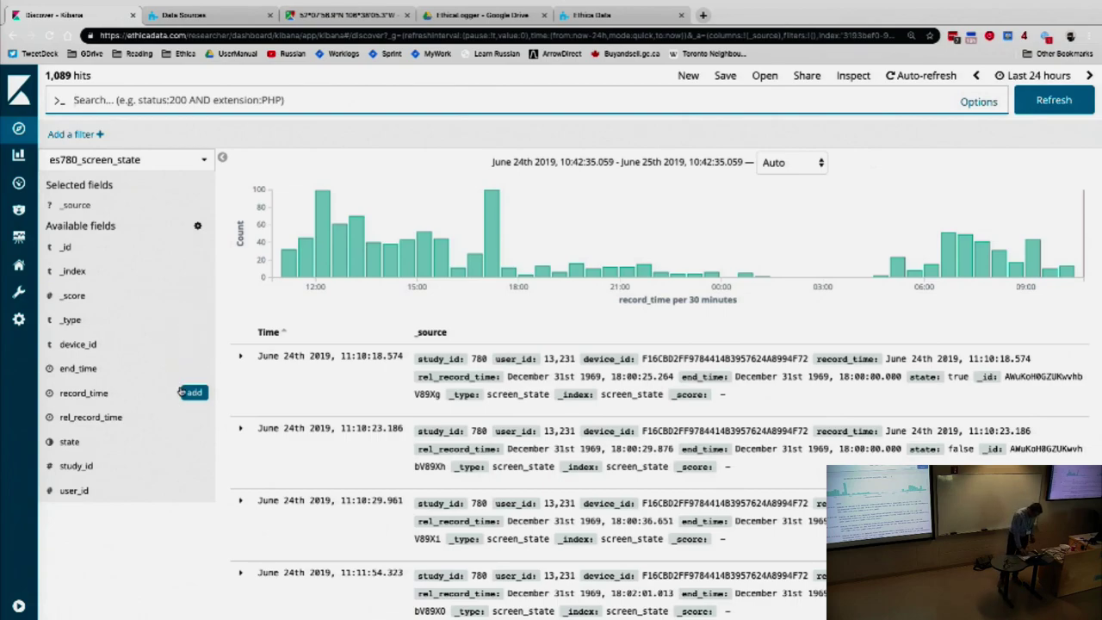
Add the record_time and state fields as table columns and check the top values of user_id
left_click(193, 392)
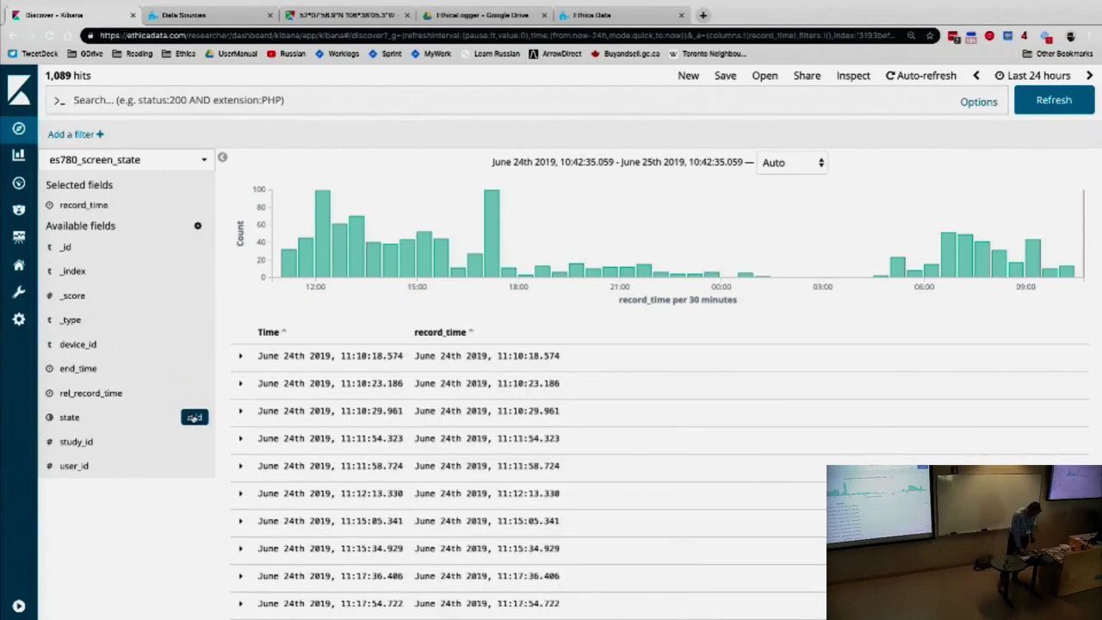
left_click(193, 416)
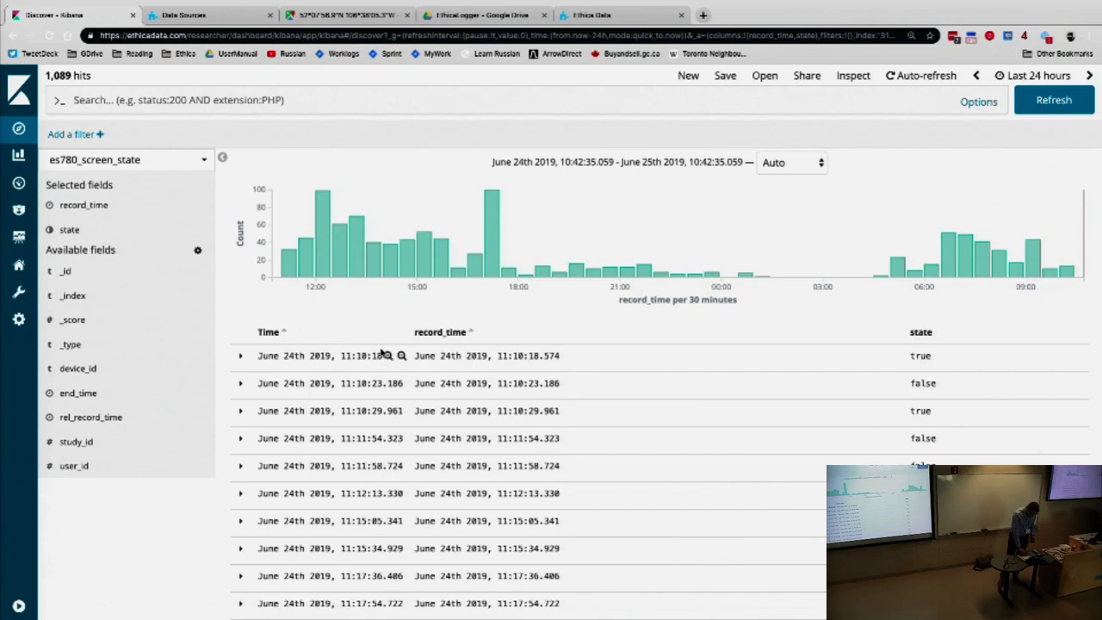
left_click(96, 467)
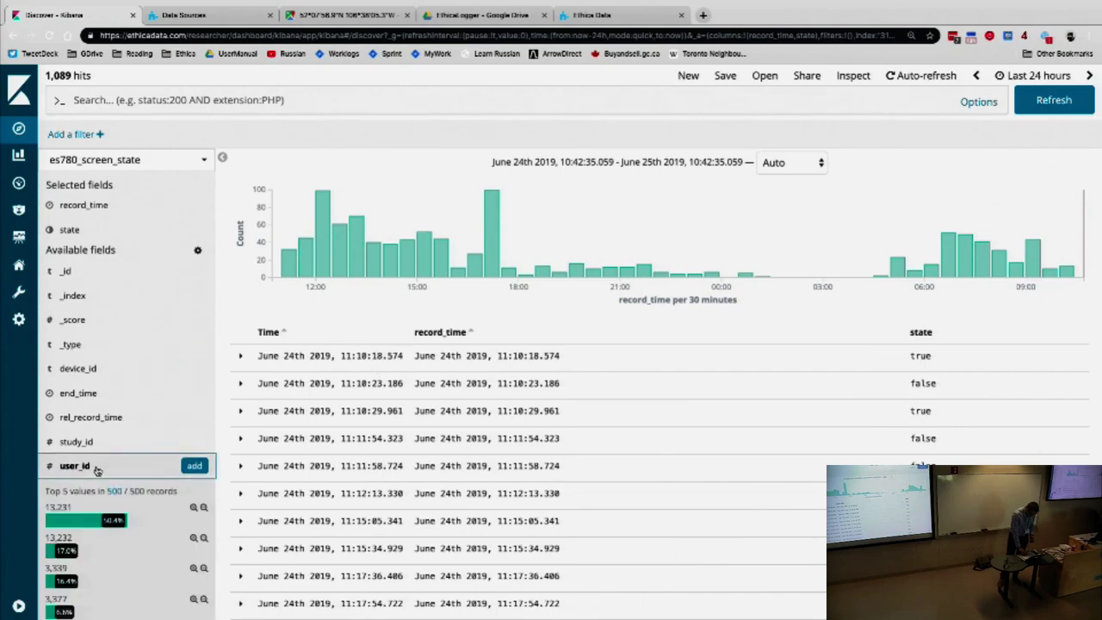
left_click(97, 468)
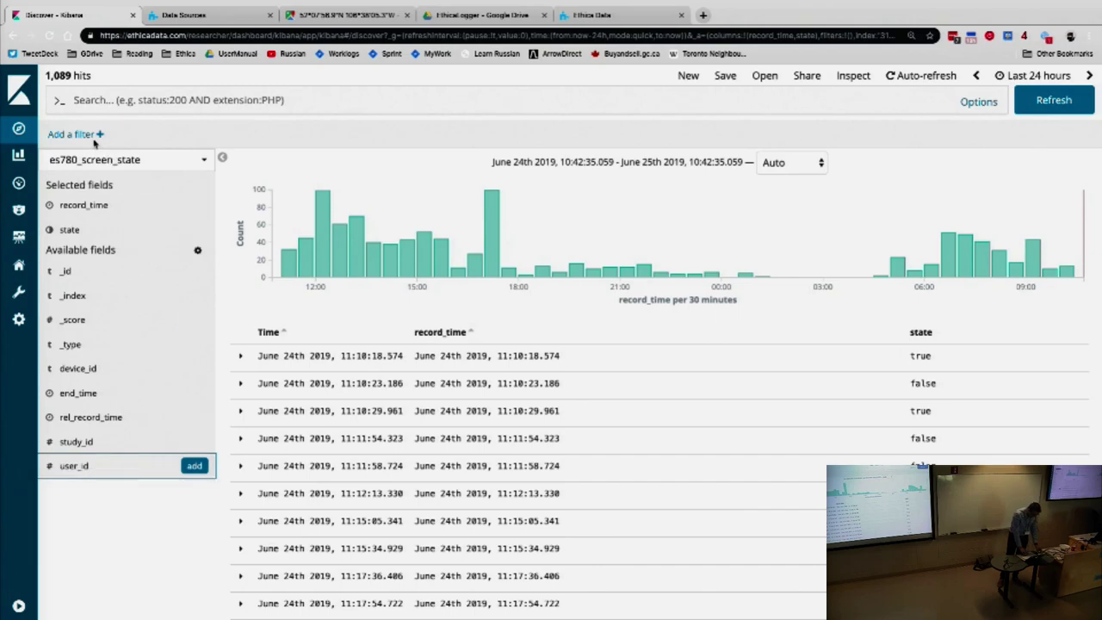
Add a filter limiting the screen state records to those where user_id is one participant's ID
left_click(89, 137)
type("user")
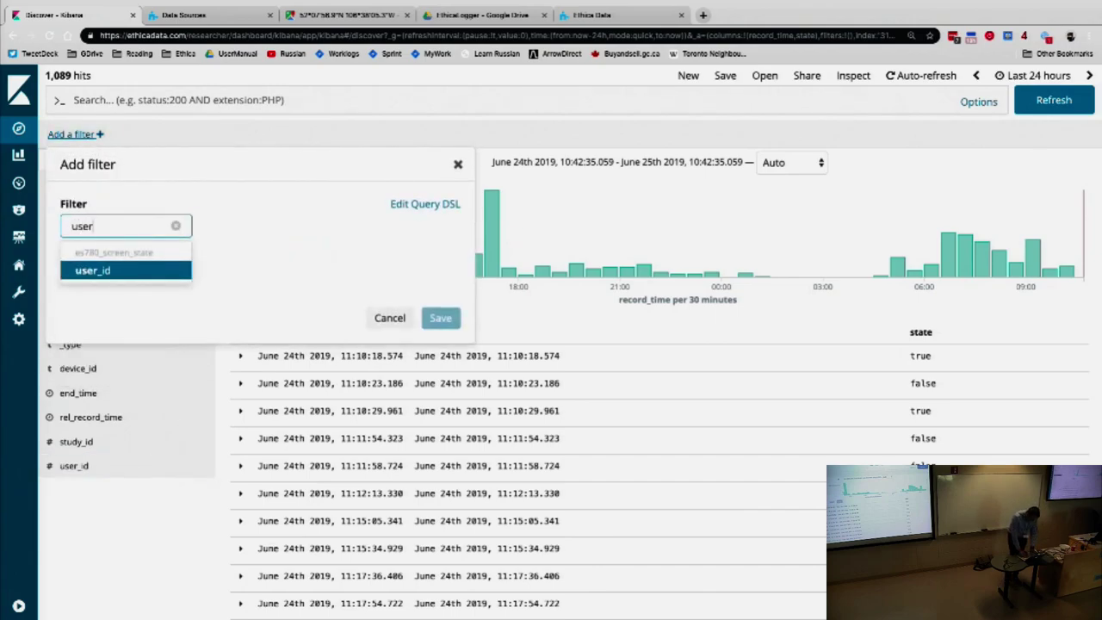
key("Return")
type("is")
key("Return")
type("1")
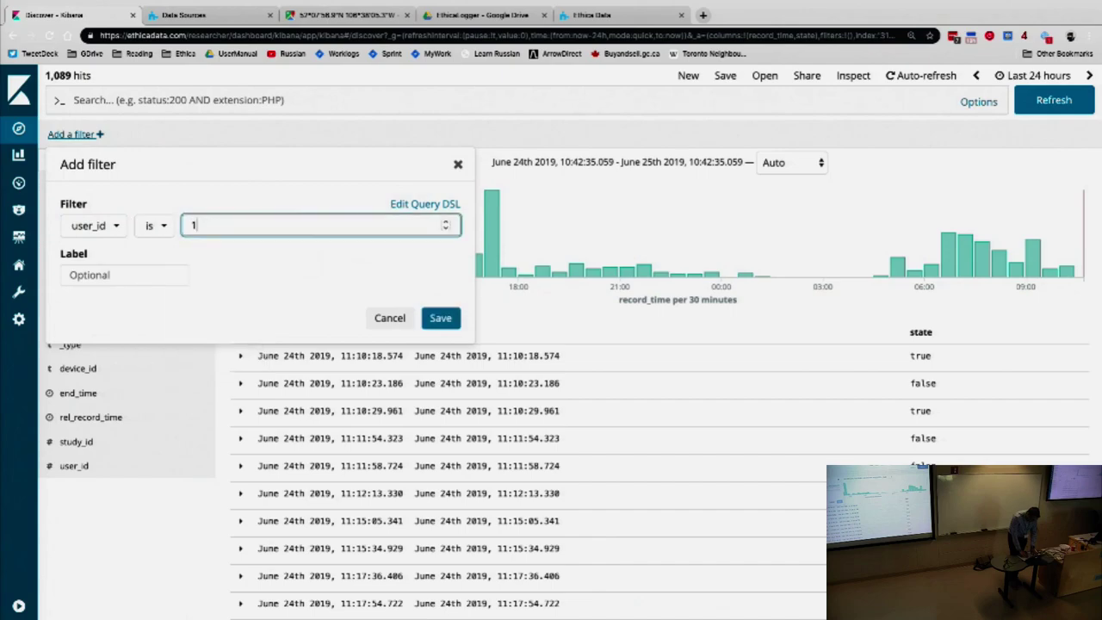
type("3231")
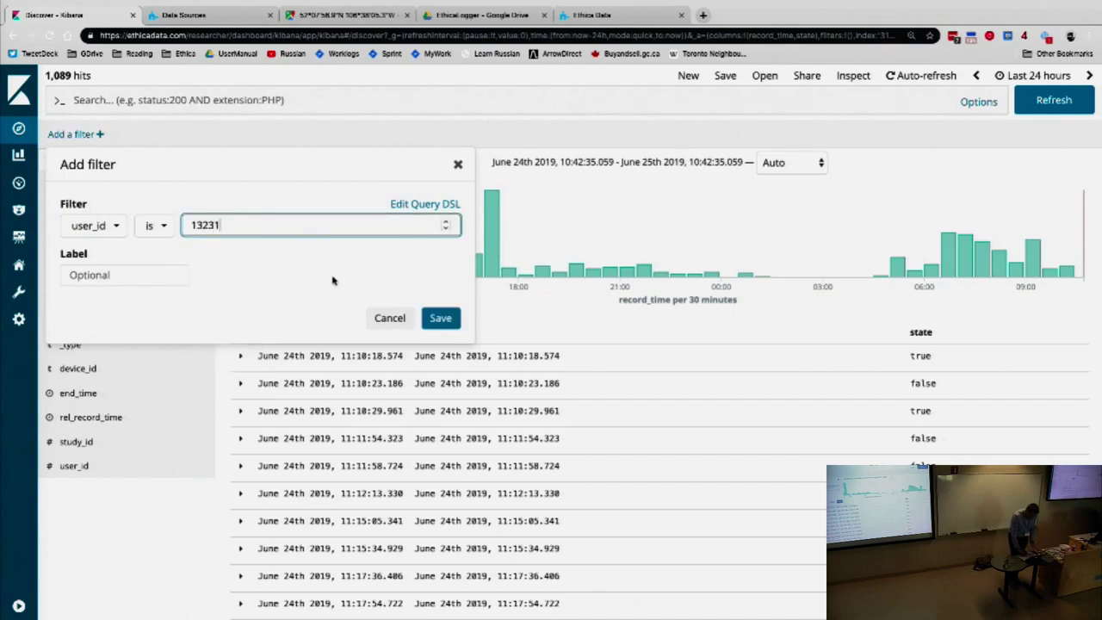
left_click(441, 320)
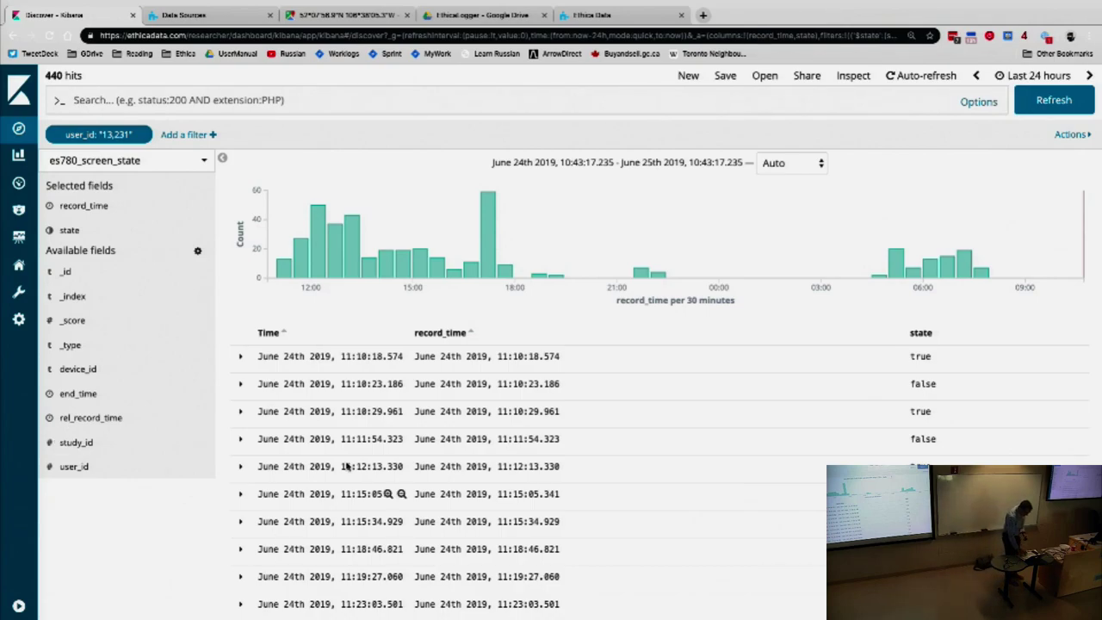
Remove the record_time column from the table and disable the user_id filter
left_click(480, 332)
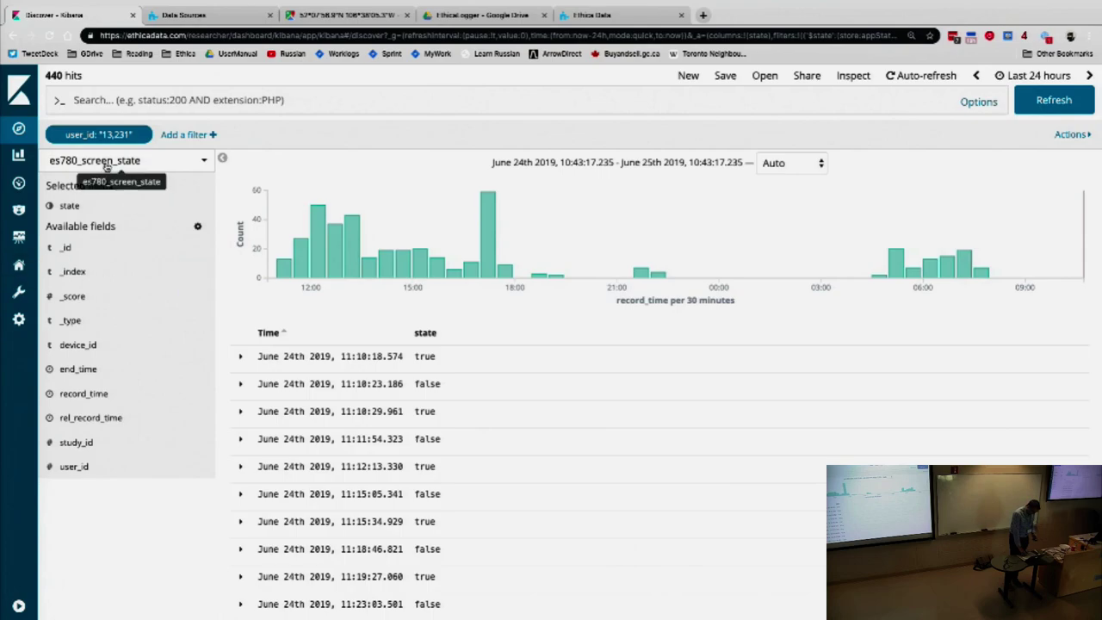
key("ctrl+Left")
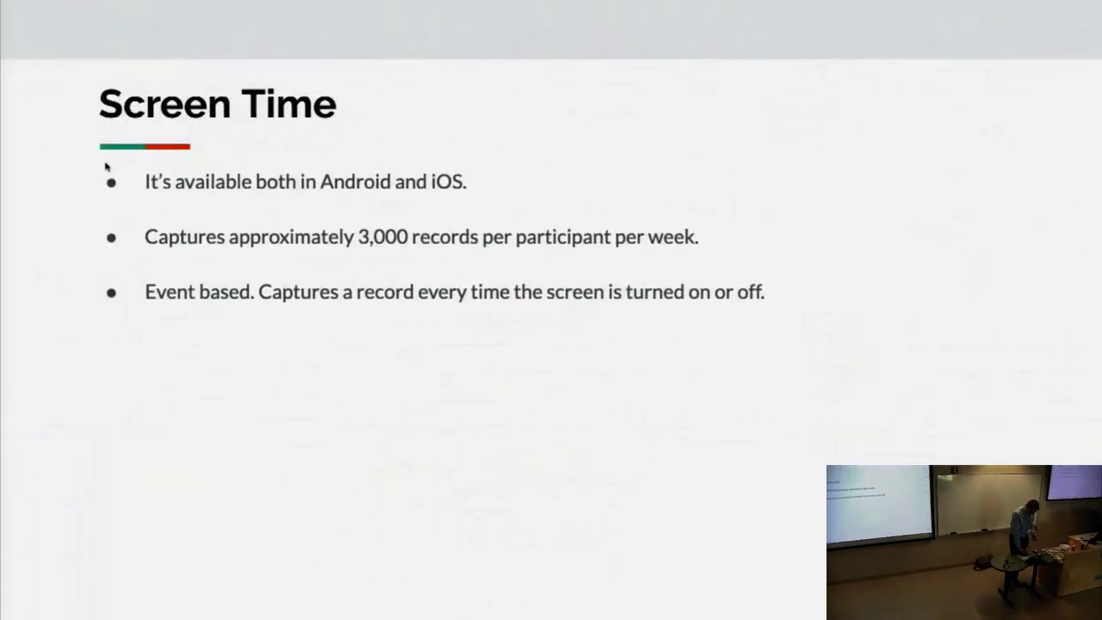
key("ctrl+Left")
left_click(57, 134)
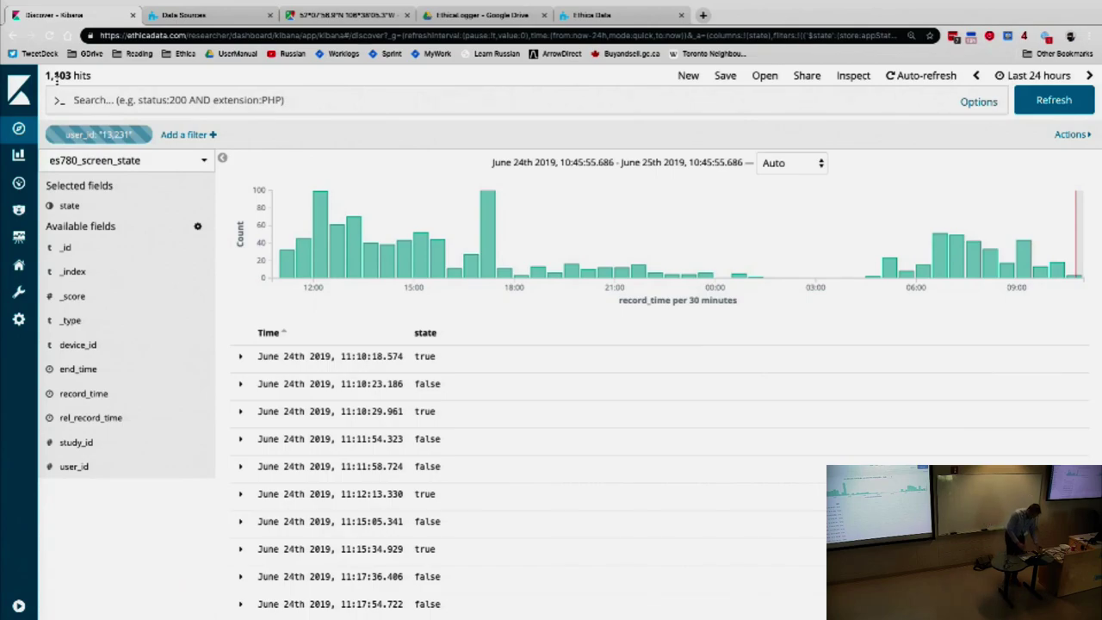
Switch to the presentation and show the Device's Battery slide
key("ctrl+t")
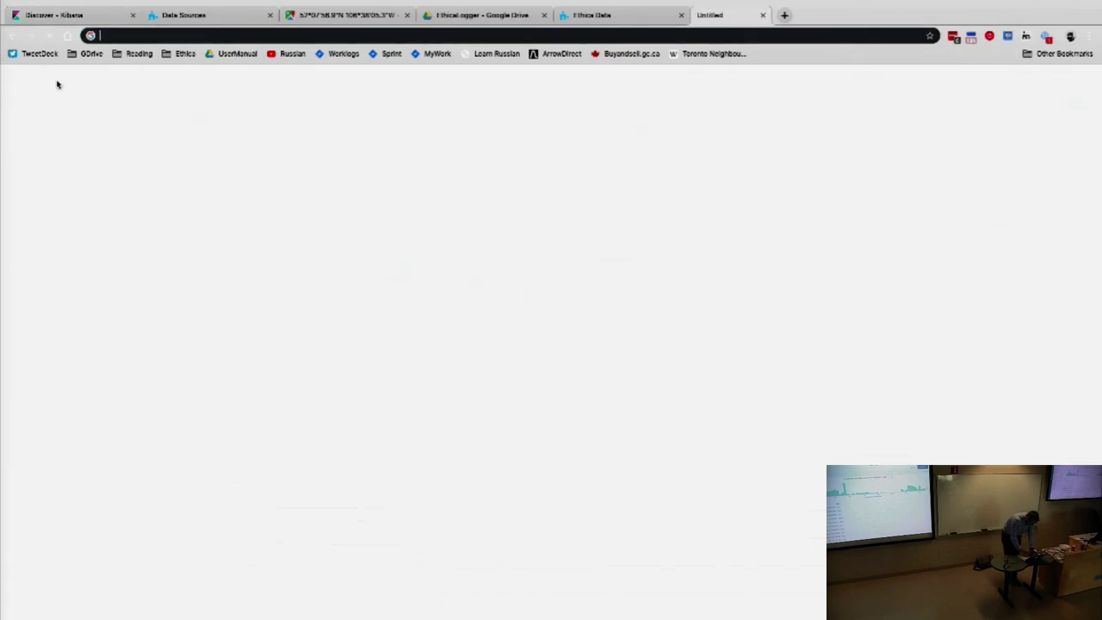
key("ctrl+w")
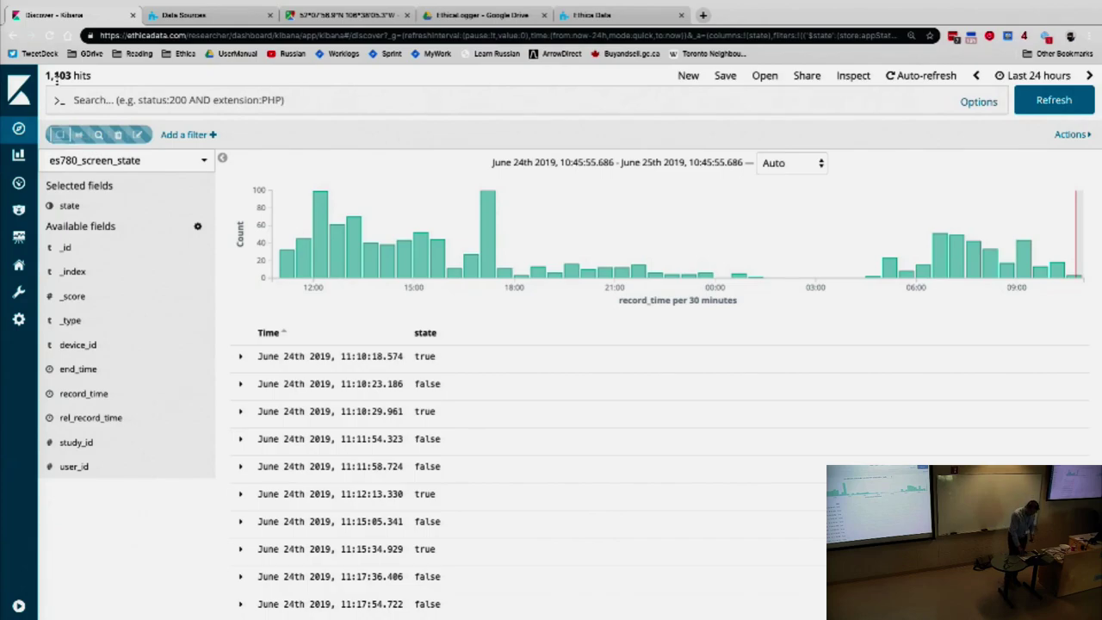
key("Right")
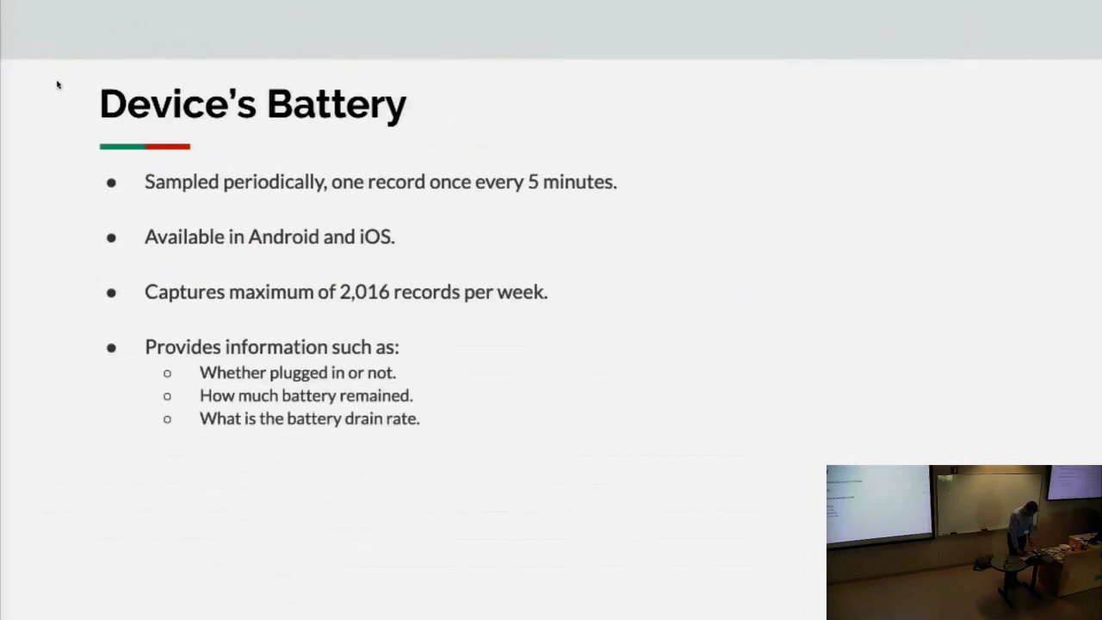
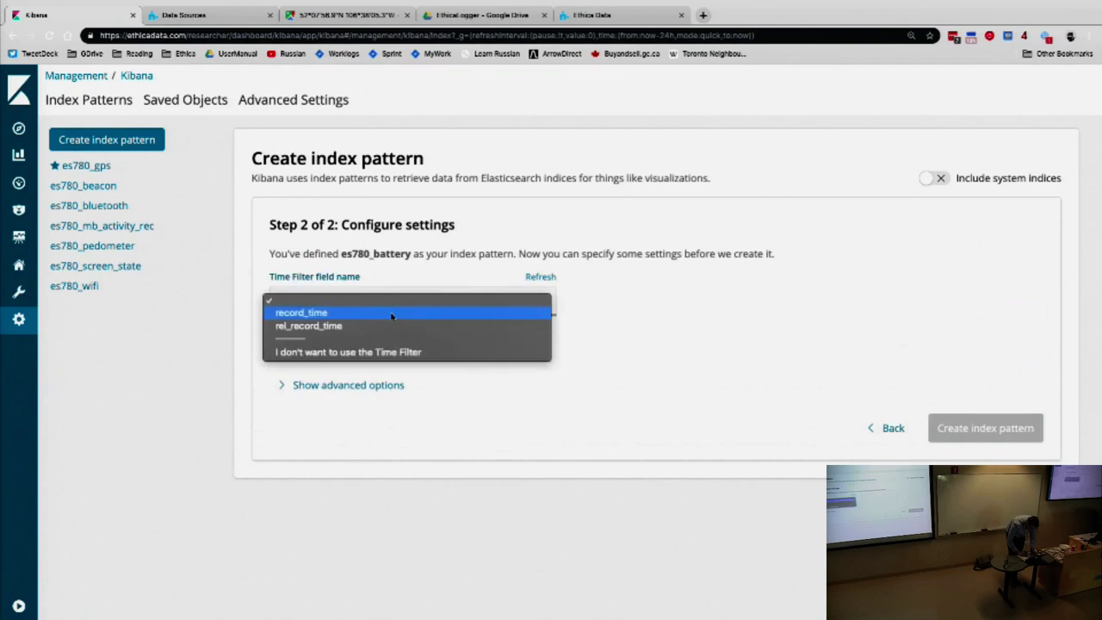
Choose record_time as the time filter field and create the es780_battery index pattern
left_click(392, 310)
left_click(971, 431)
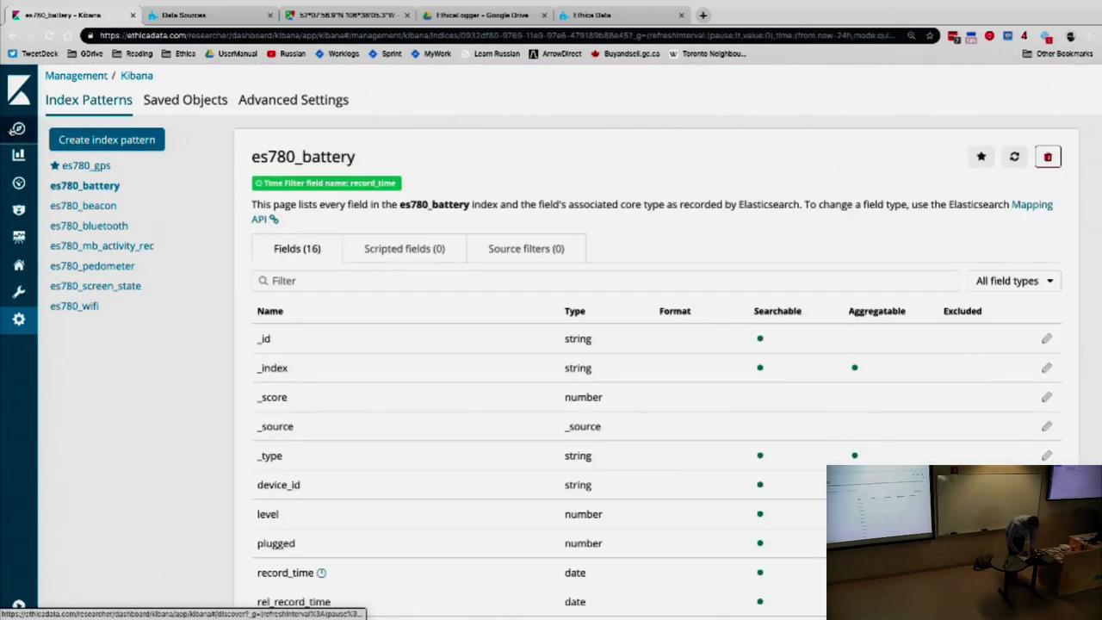
Explore the es780_battery index pattern in Discover, replacing the state column with the plugged field
left_click(17, 128)
left_click(108, 162)
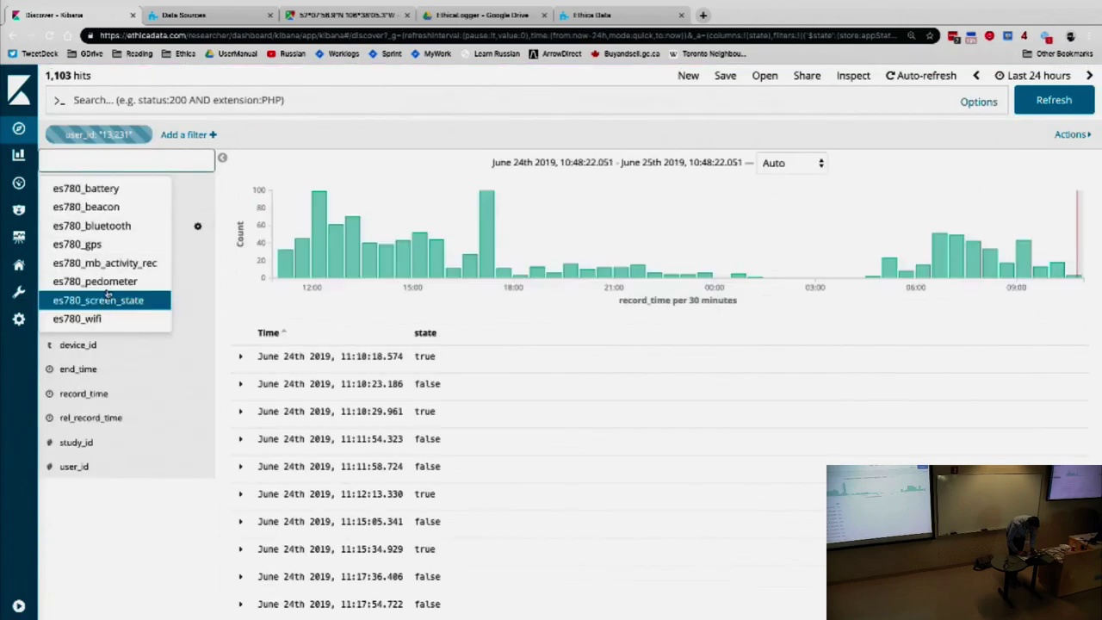
left_click(112, 188)
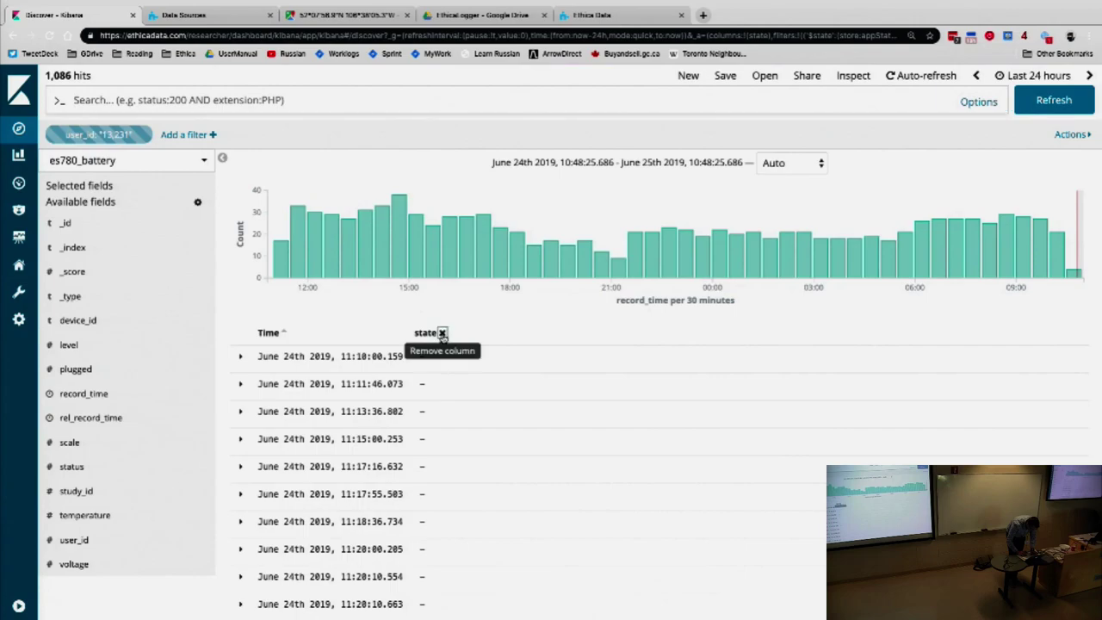
left_click(440, 332)
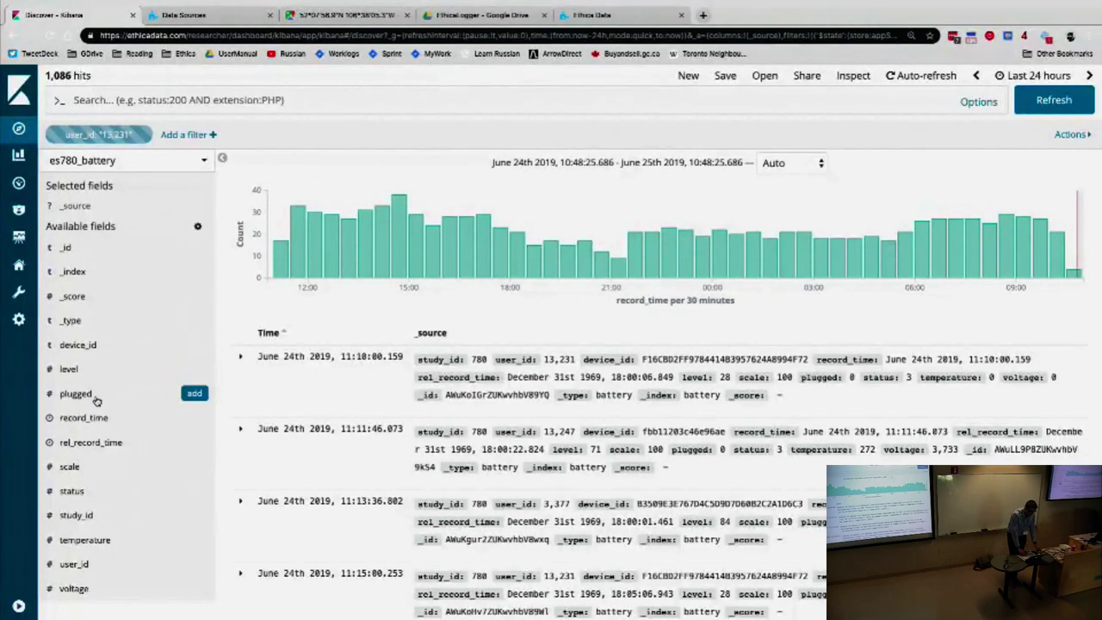
left_click(194, 394)
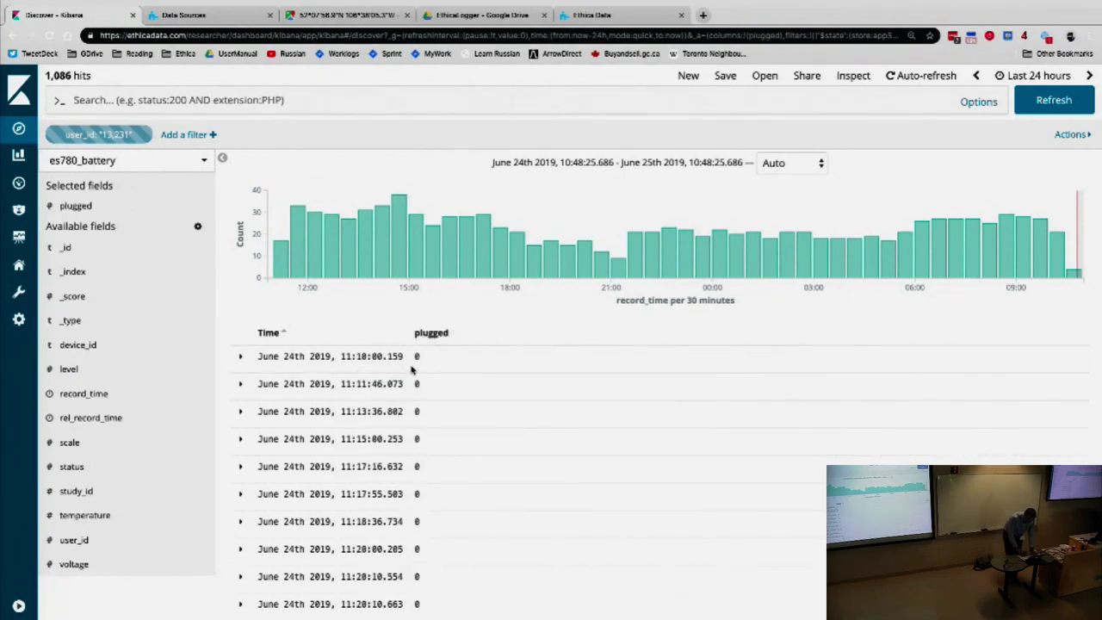
Open the Other Data Sources page of the Ethica documentation and find the Plugged values in its Battery section
key("ctrl+Tab")
key("ctrl+0")
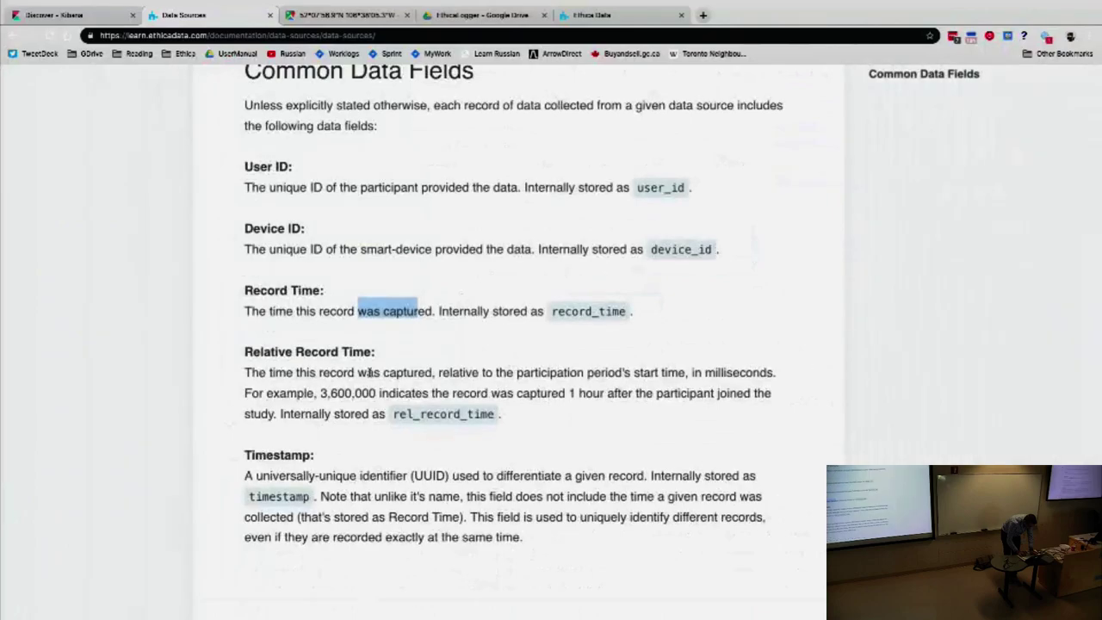
scroll(370, 379, "up", 15)
left_click(253, 323)
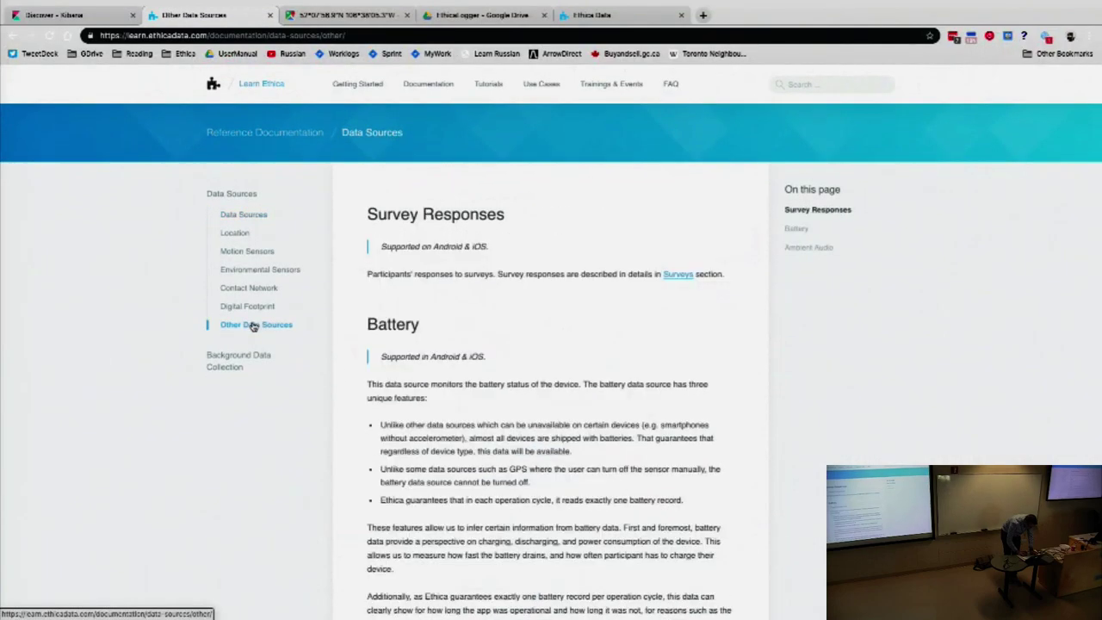
scroll(443, 399, "down", 4)
scroll(442, 398, "down", 2)
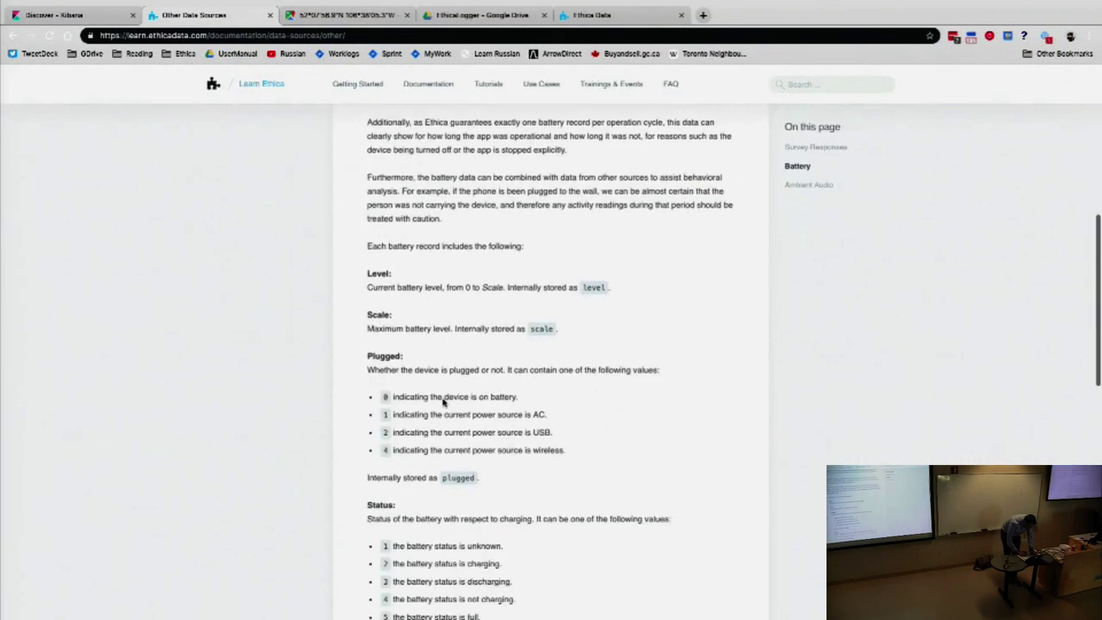
Enlarge the documentation page and highlight the description of plugged value 0
scroll(442, 399, "down", 1)
key("ctrl+plus")
key("ctrl+plus")
key("ctrl+plus")
key("ctrl+plus")
key("ctrl+plus")
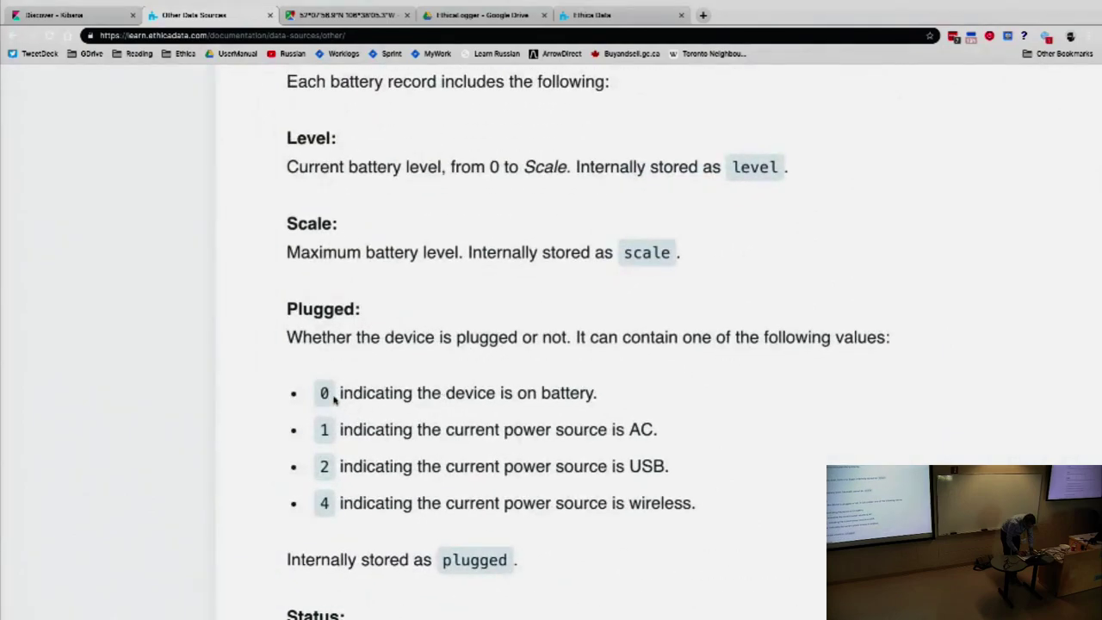
left_click_drag(339, 393, 602, 394)
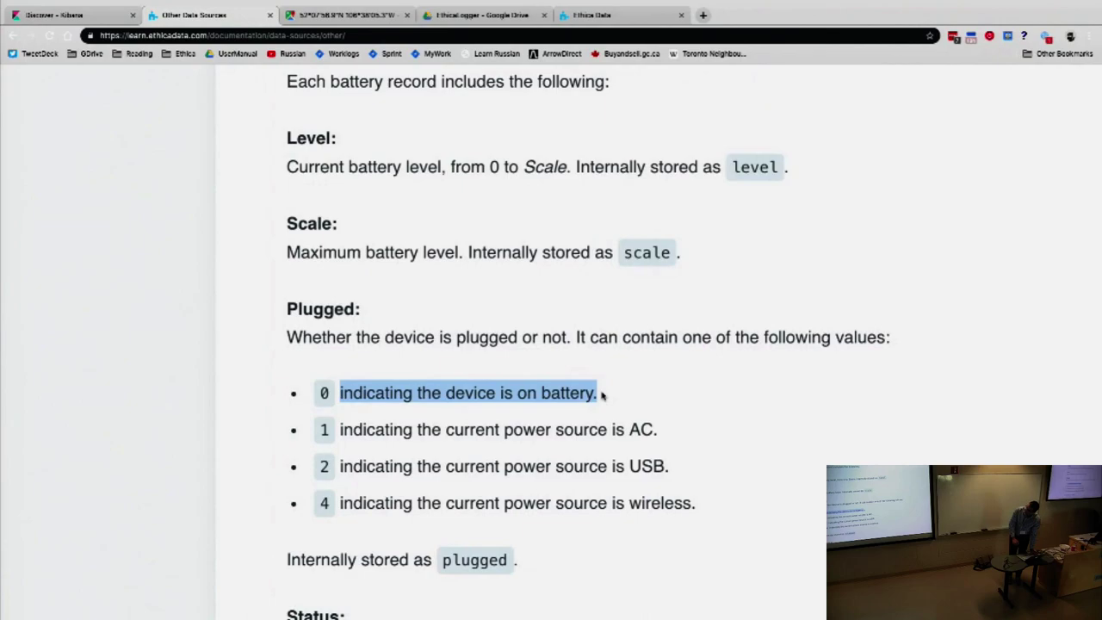
Return to Kibana Discover, add the scale and level columns to the es780_battery table, and enable the user_id filter
key("ctrl+1")
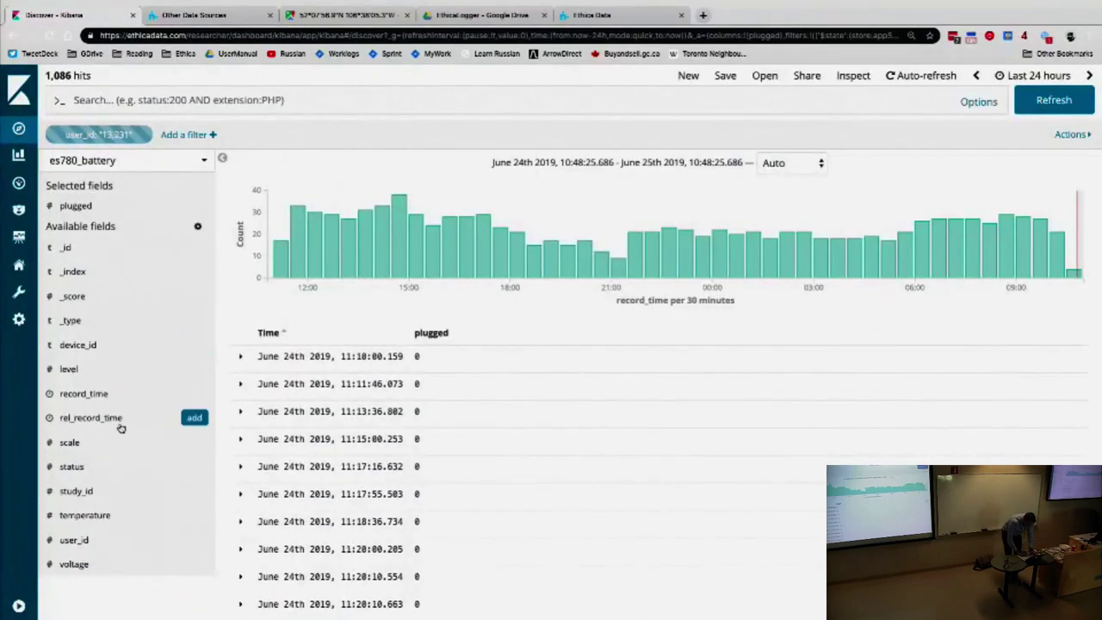
left_click(195, 441)
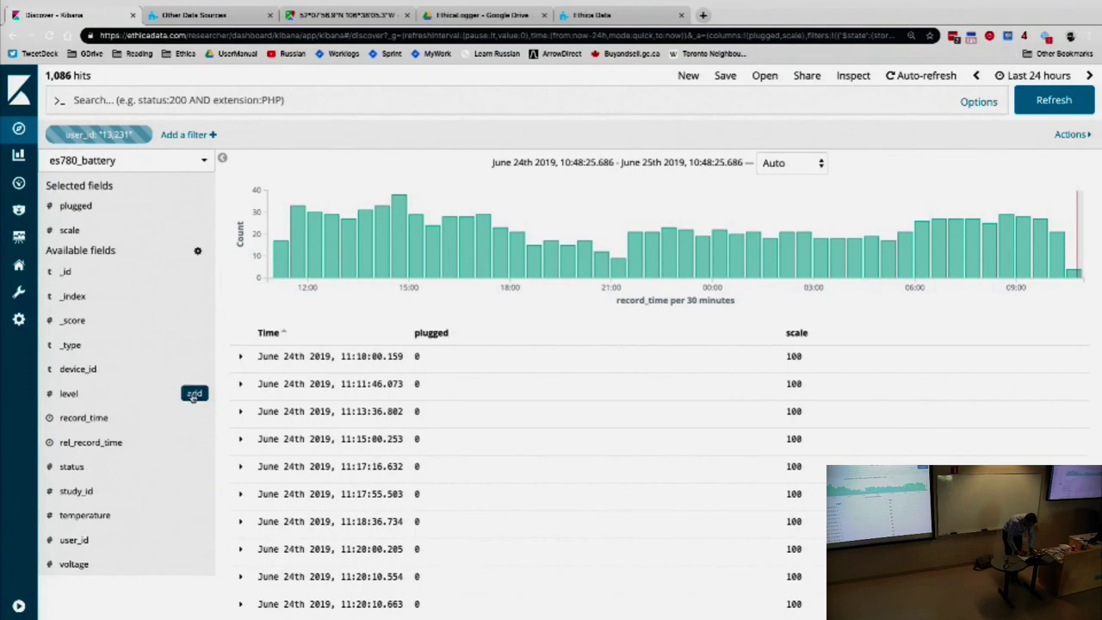
left_click(194, 393)
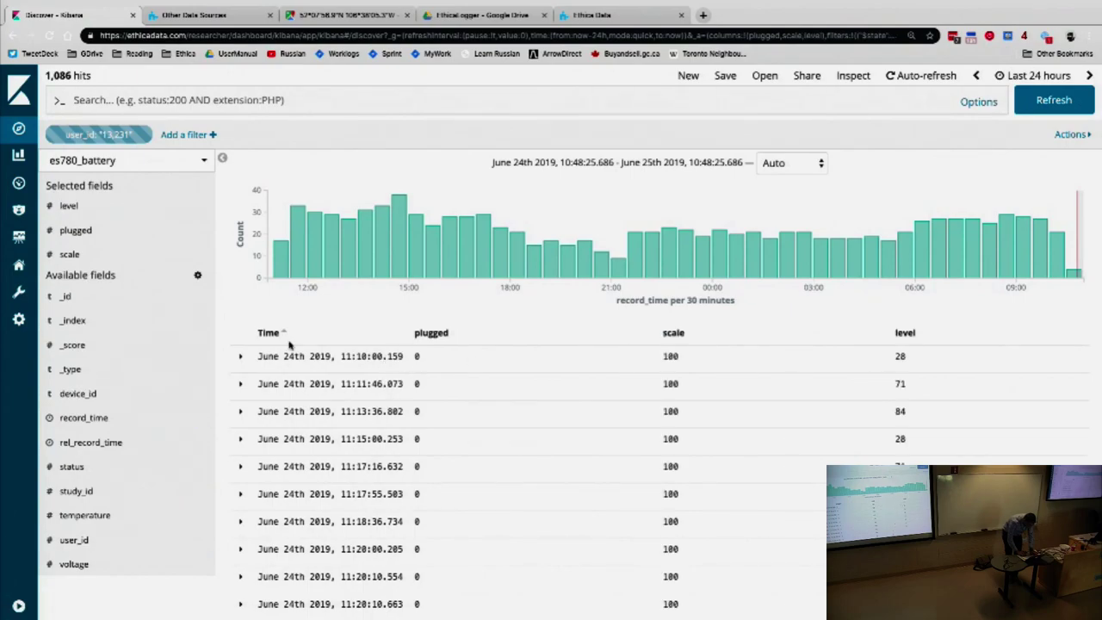
left_click(59, 135)
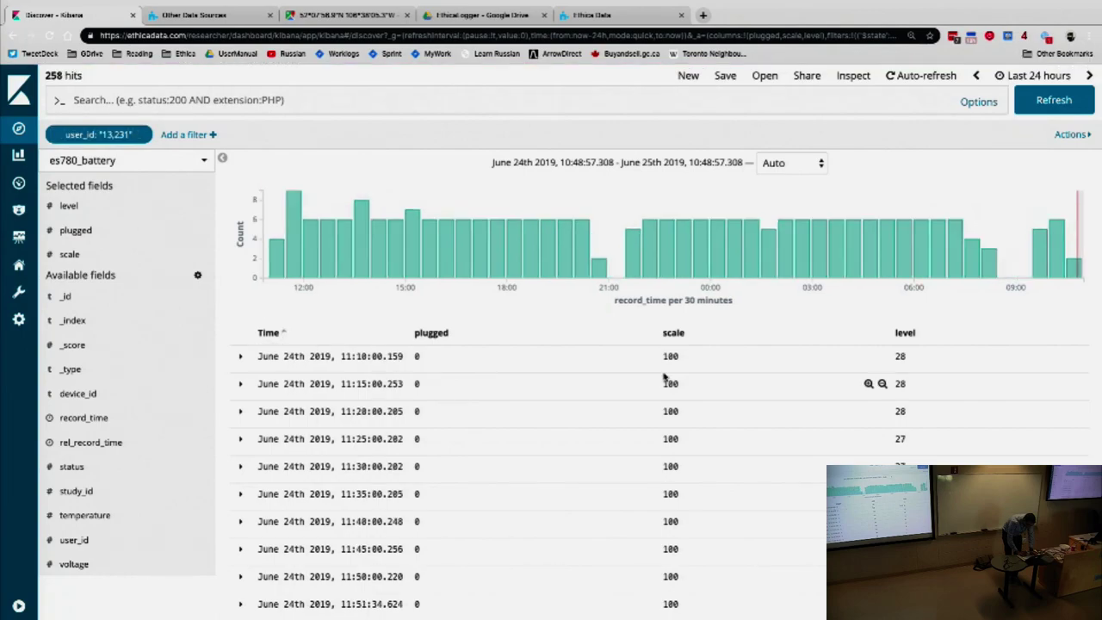
Examine the participant's battery records and the record_time histogram, toggling the user_id filter to compare with all participants
scroll(625, 396, "down", 1)
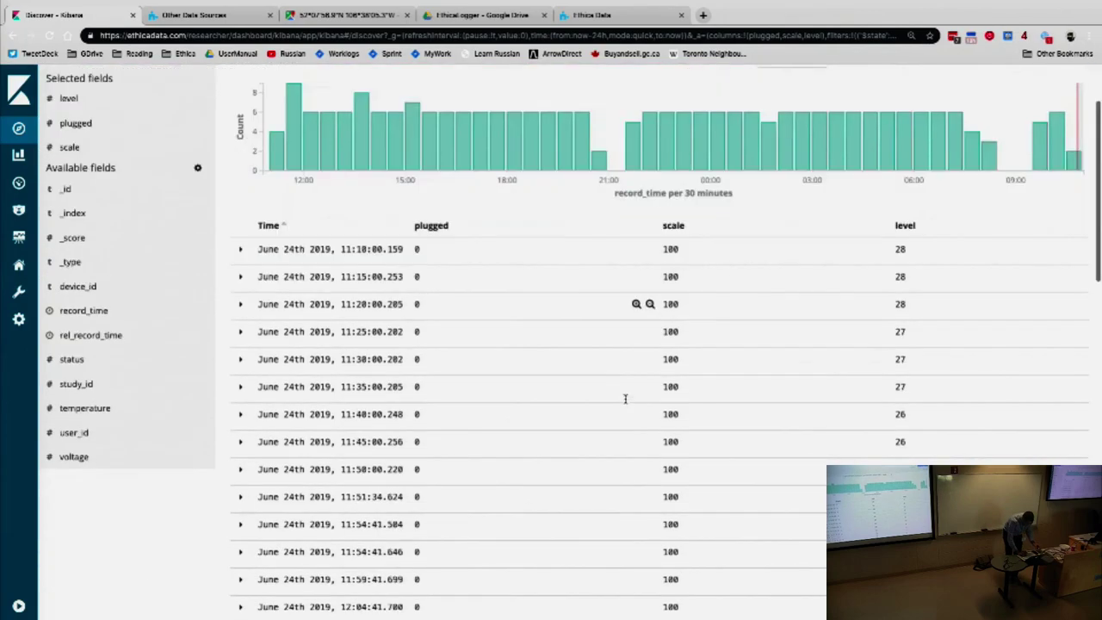
scroll(625, 398, "down", 1)
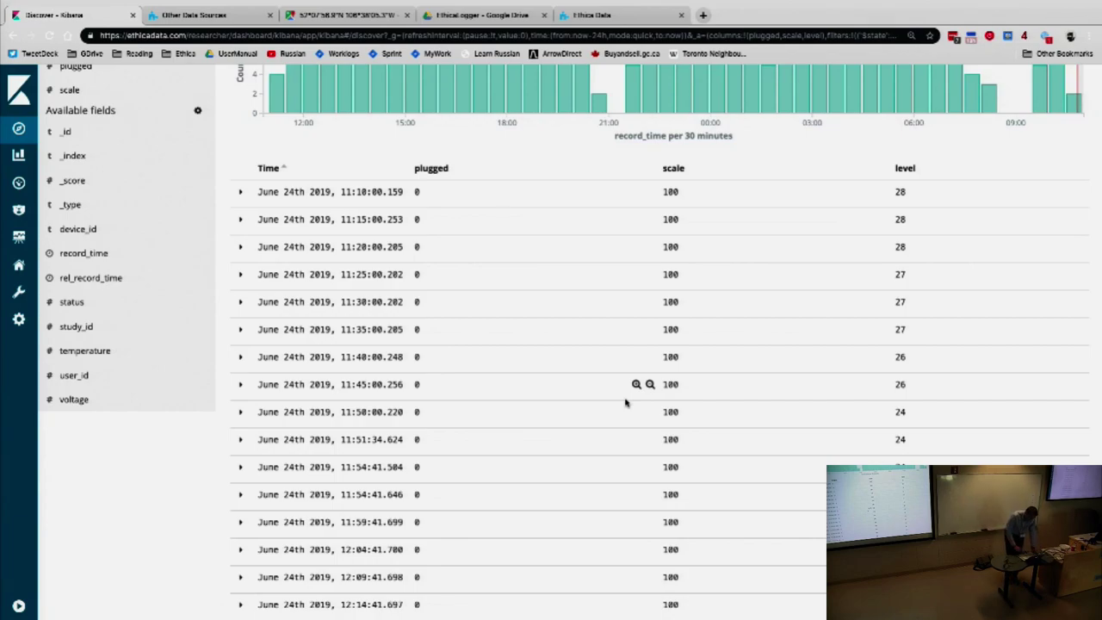
scroll(626, 402, "up", 3)
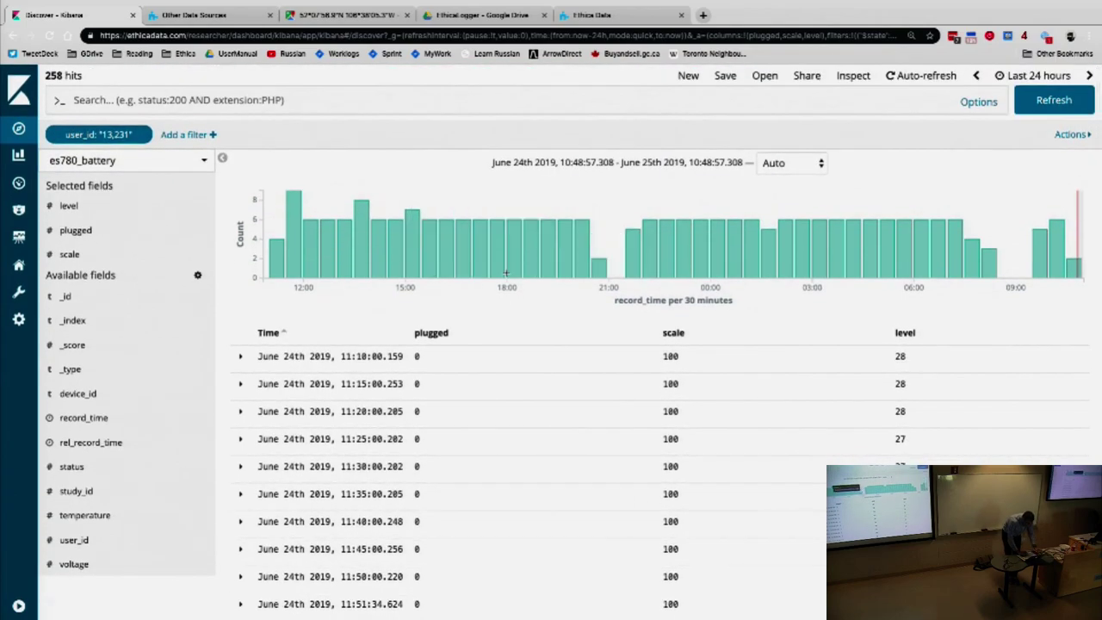
mouse_move(539, 270)
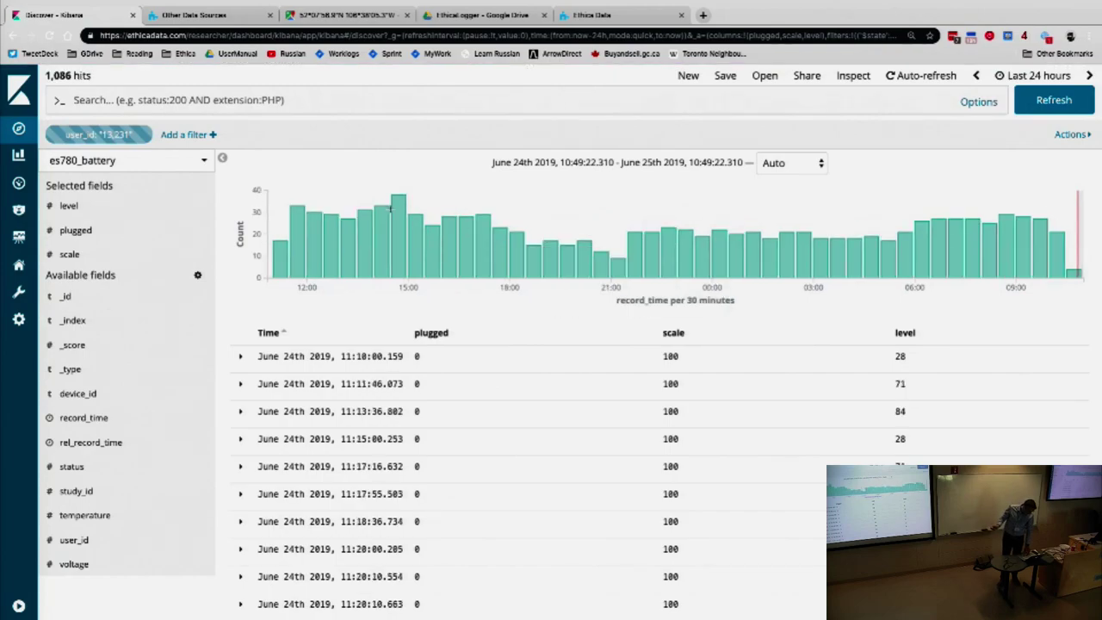
left_click(58, 138)
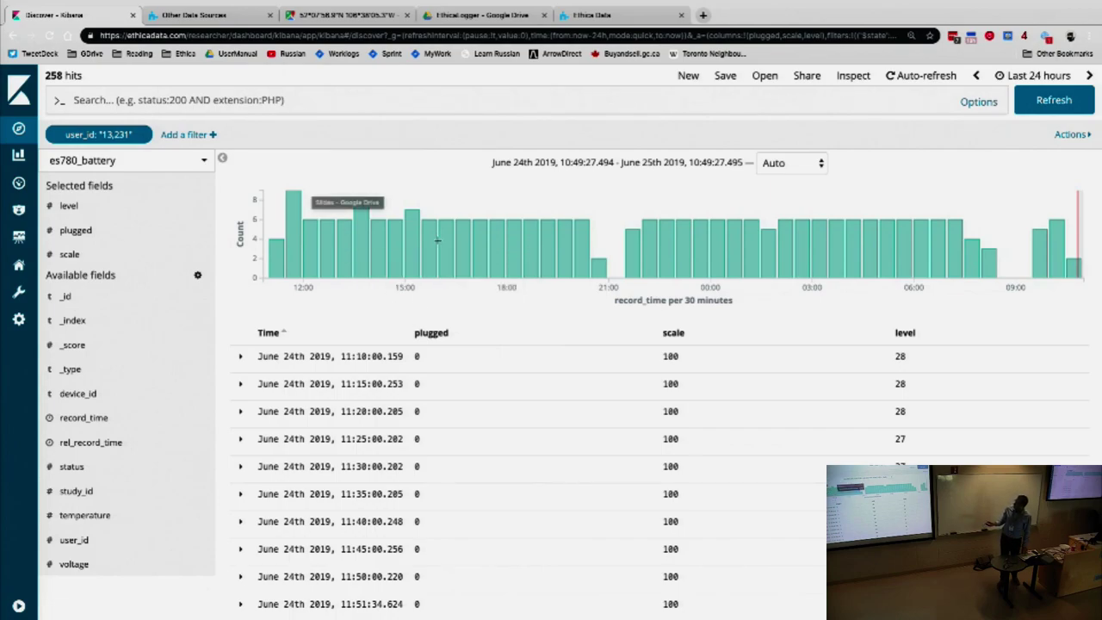
mouse_move(445, 253)
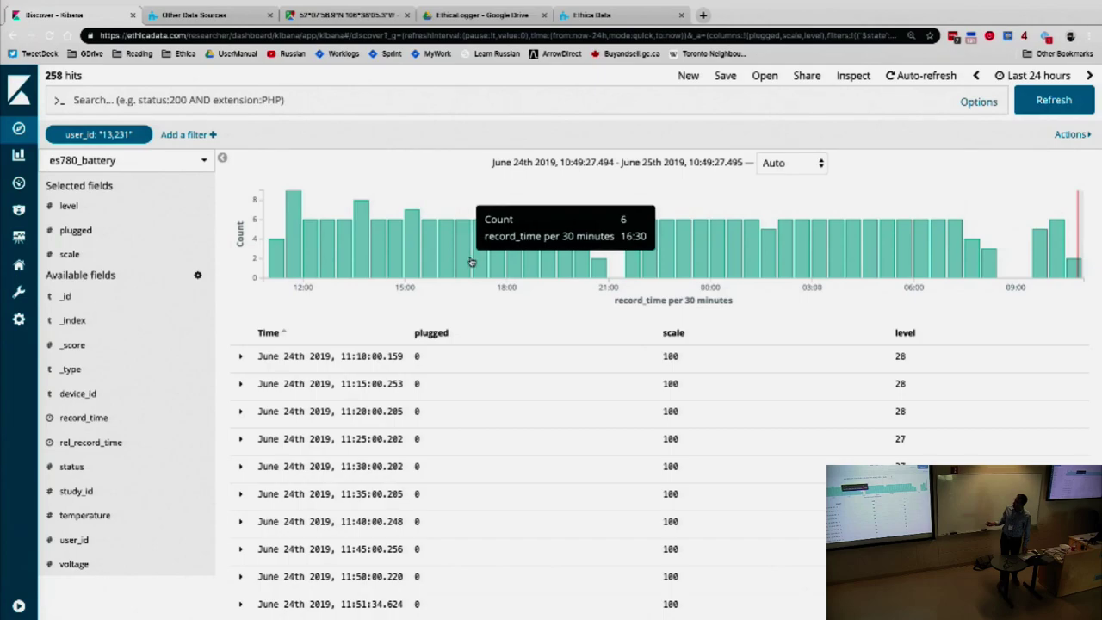
mouse_move(606, 272)
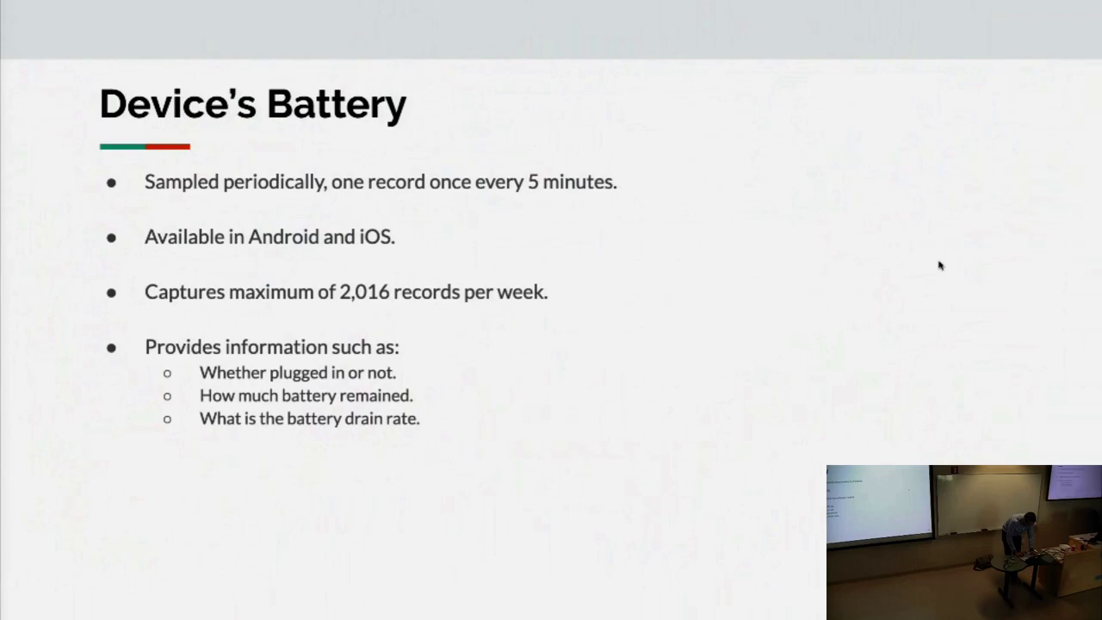
Advance the presentation to the Environmental Sensors slide, switching between it and Kibana, and leave that slide showing
key("Right")
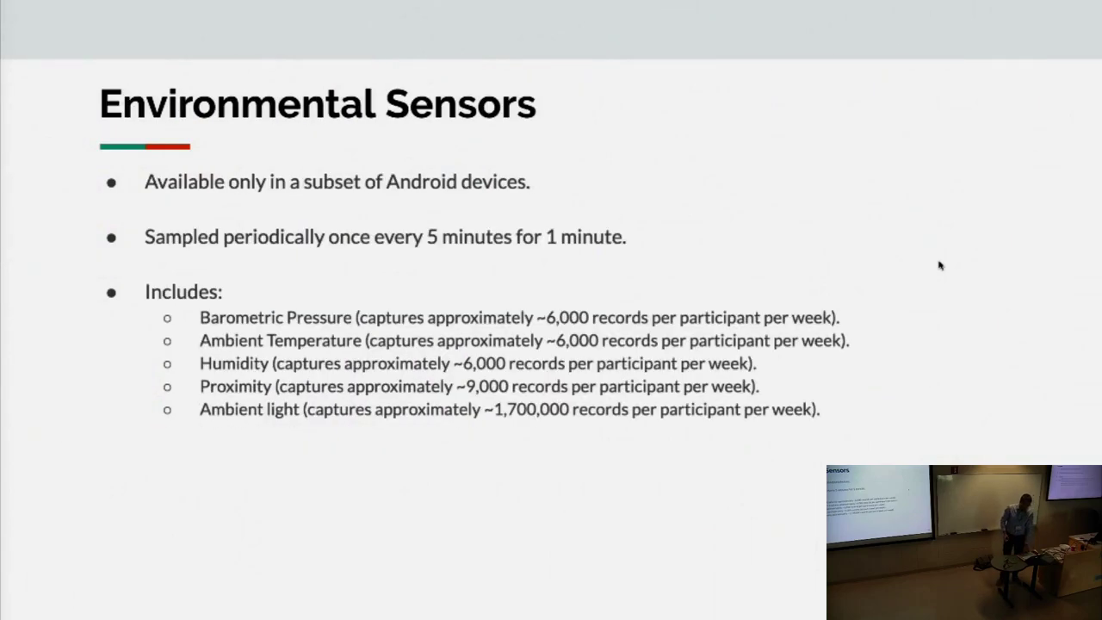
key("alt+Tab")
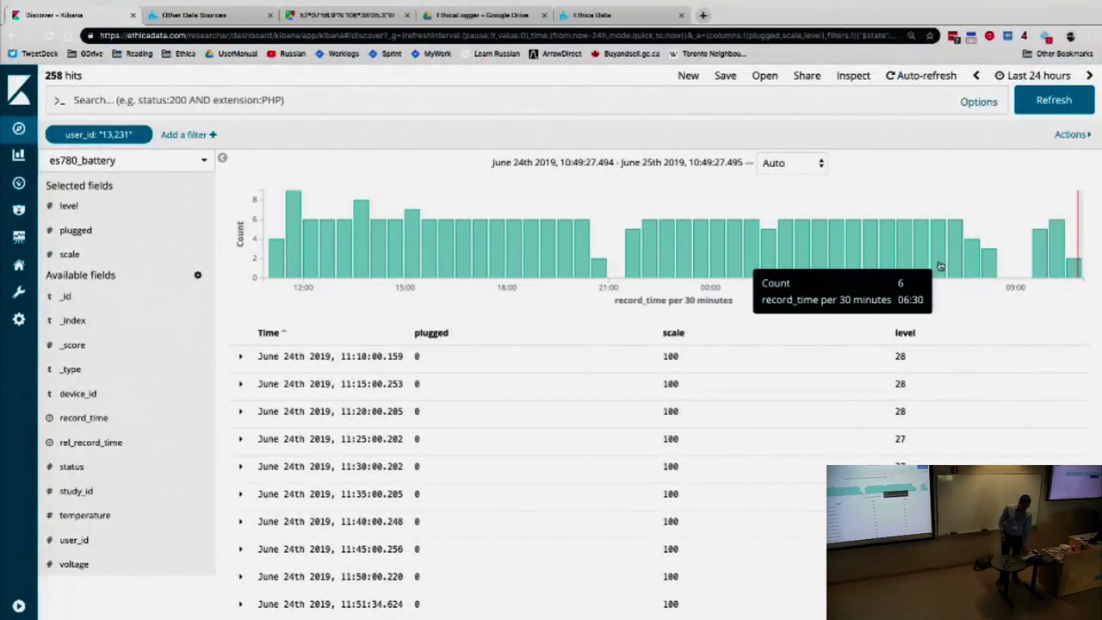
key("alt+Tab")
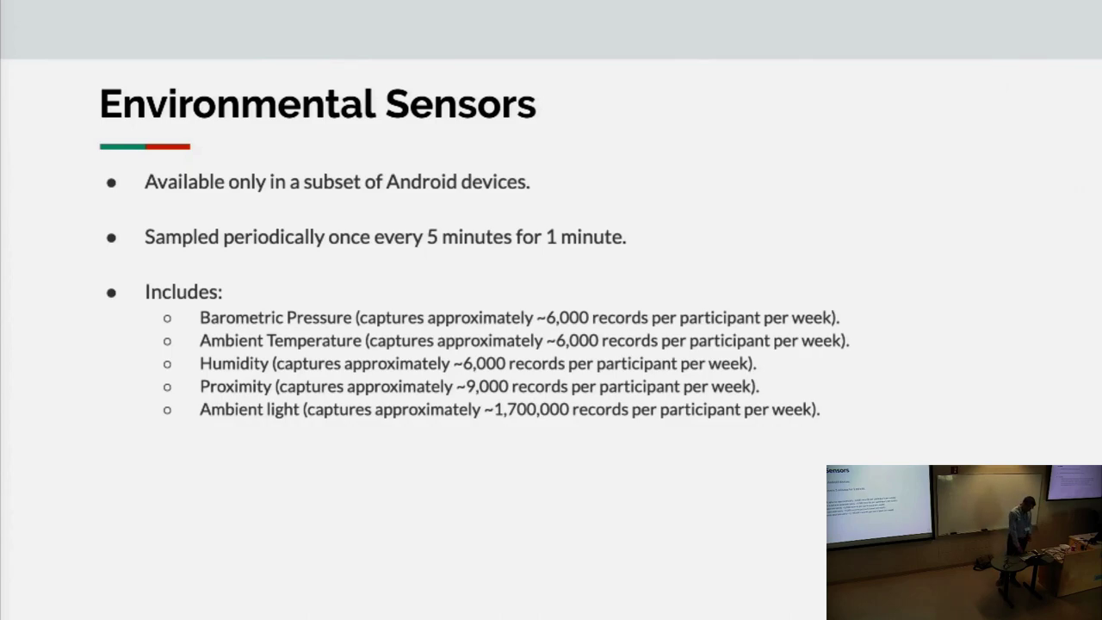
key("Right")
key("Left")
key("super+Tab")
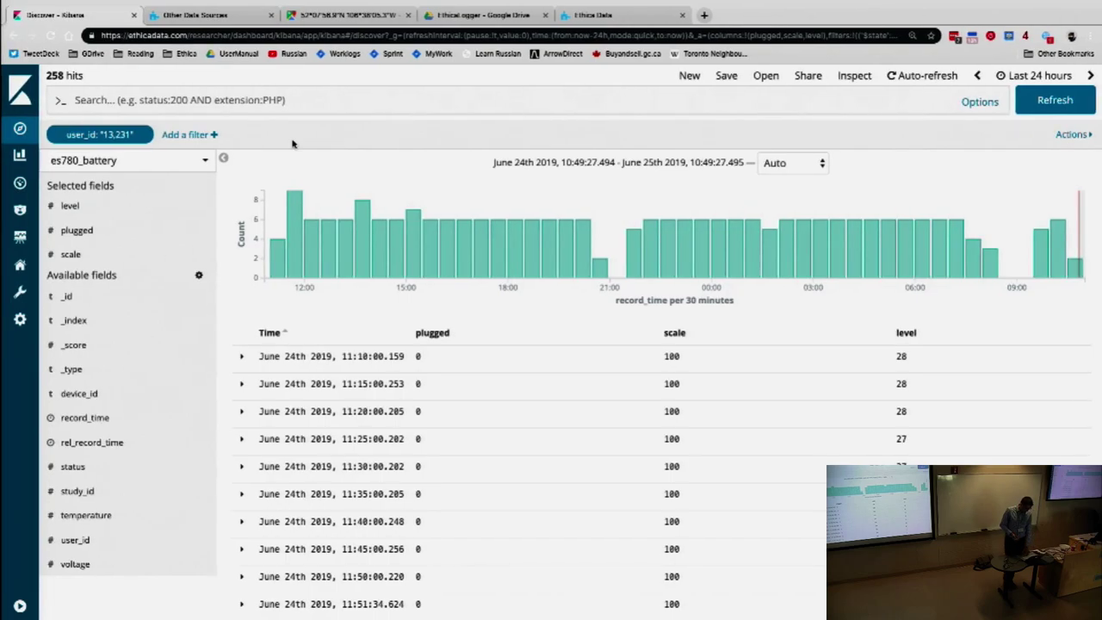
key("ctrl+Right")
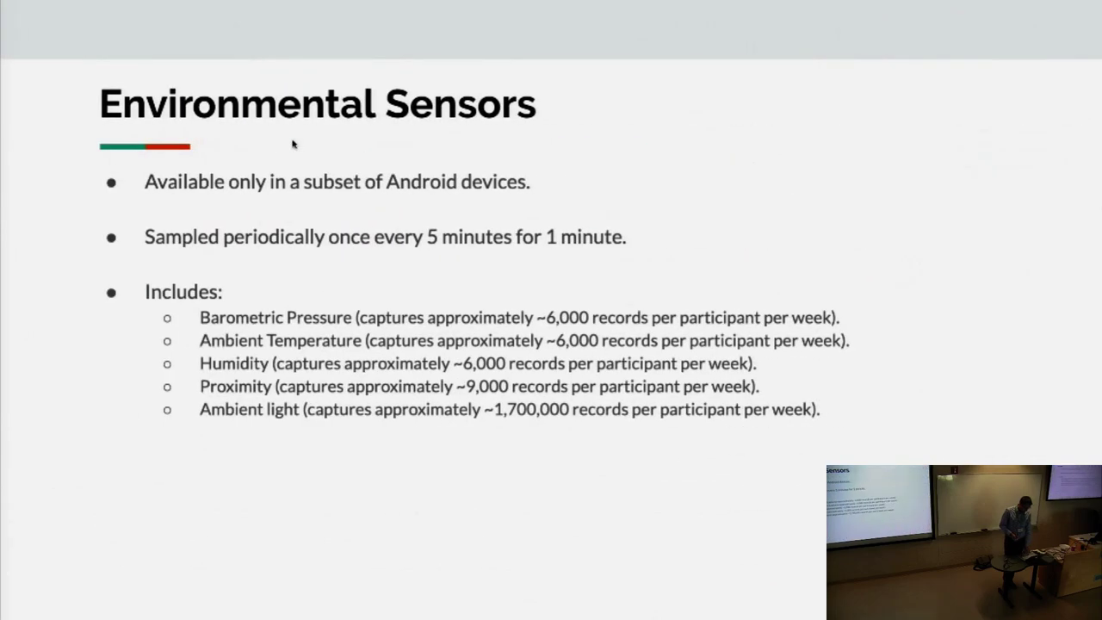
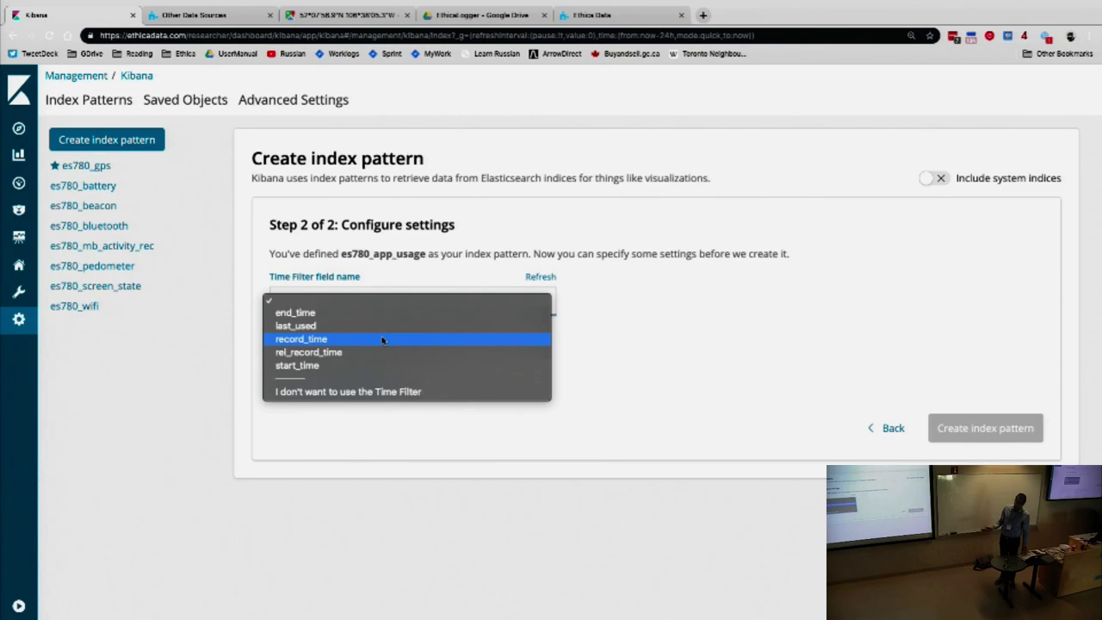
Choose record_time as the time filter field and create the es780_app_usage index pattern
left_click(383, 340)
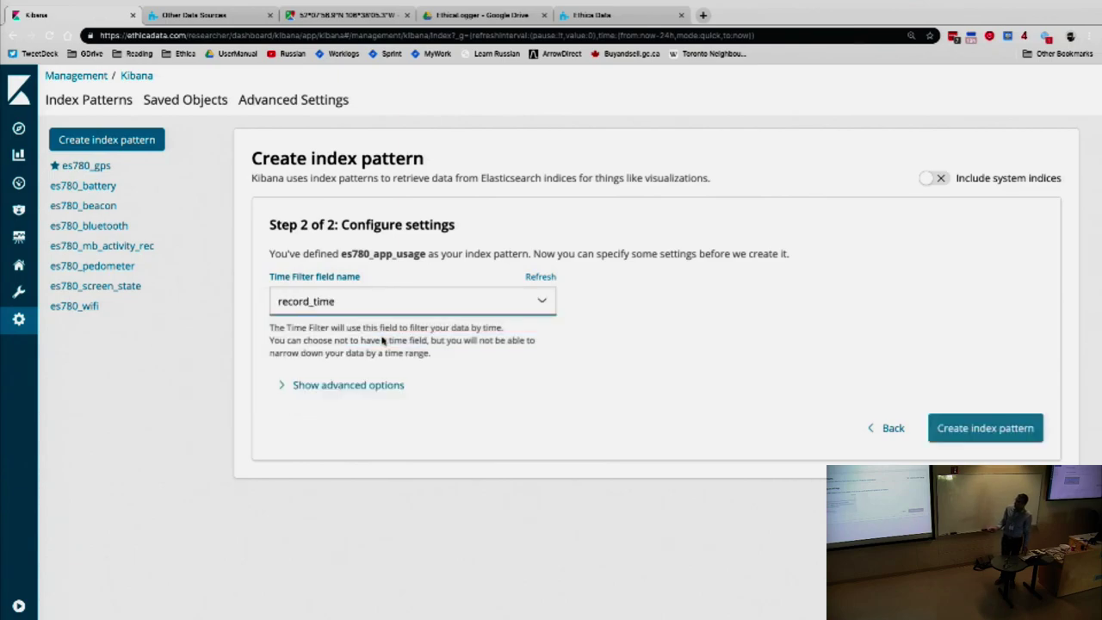
left_click(944, 427)
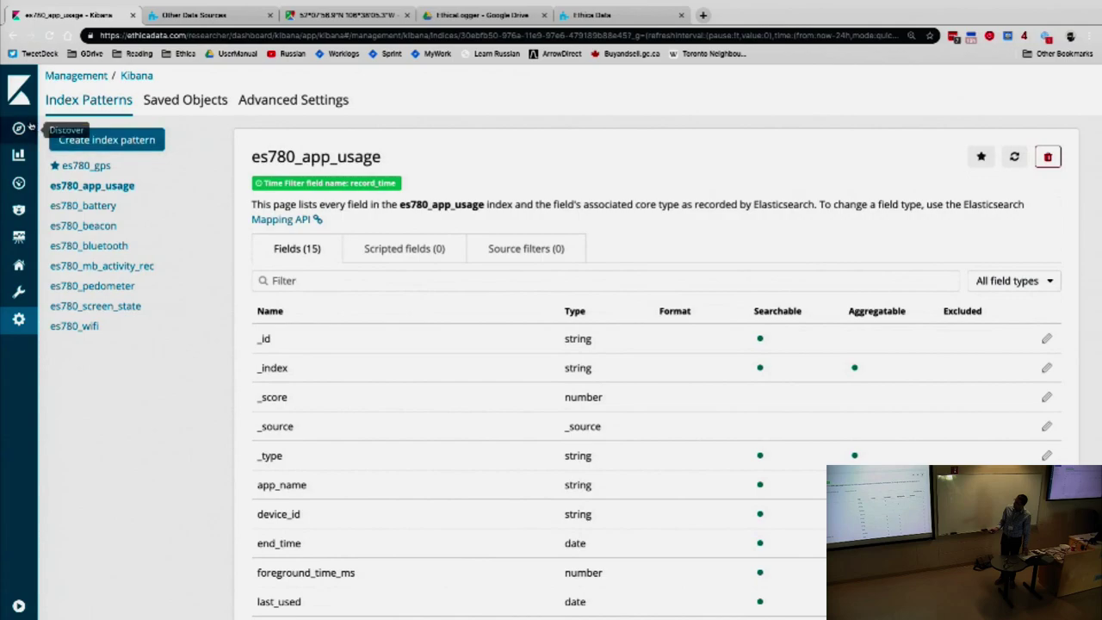
Select the es780_app_usage index pattern in Discover and disable the user_id filter
left_click(19, 127)
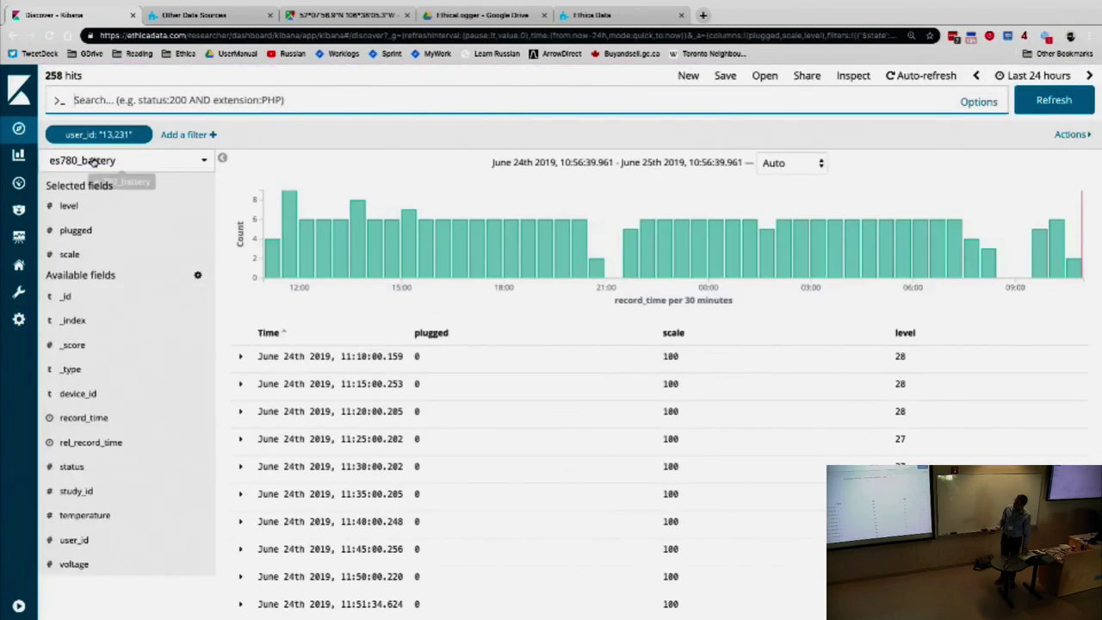
left_click(93, 161)
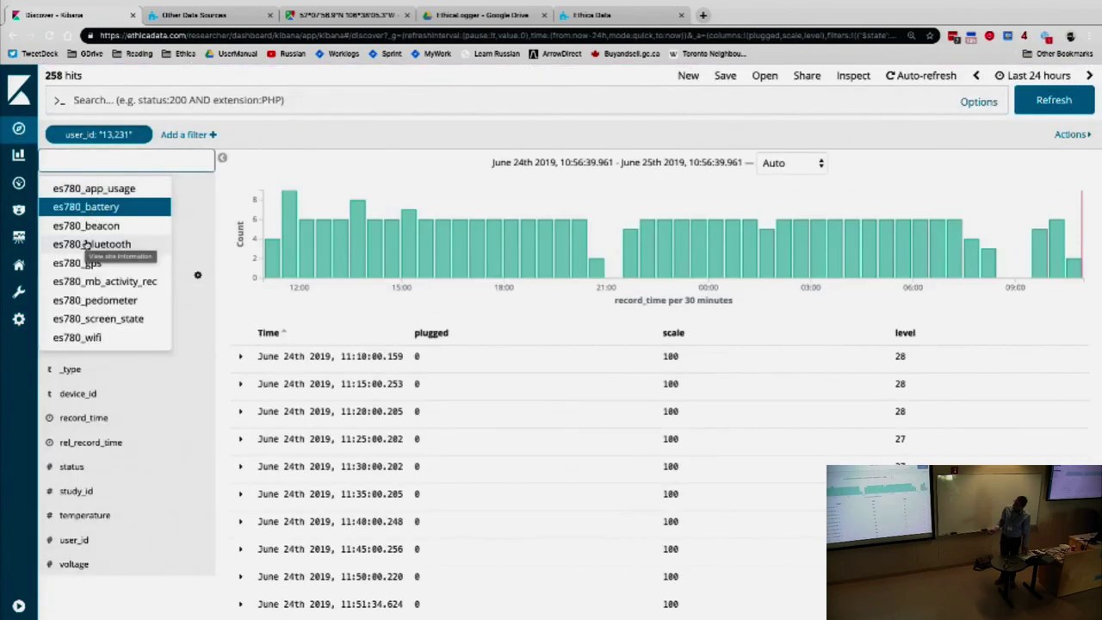
scroll(79, 325, "down", 1)
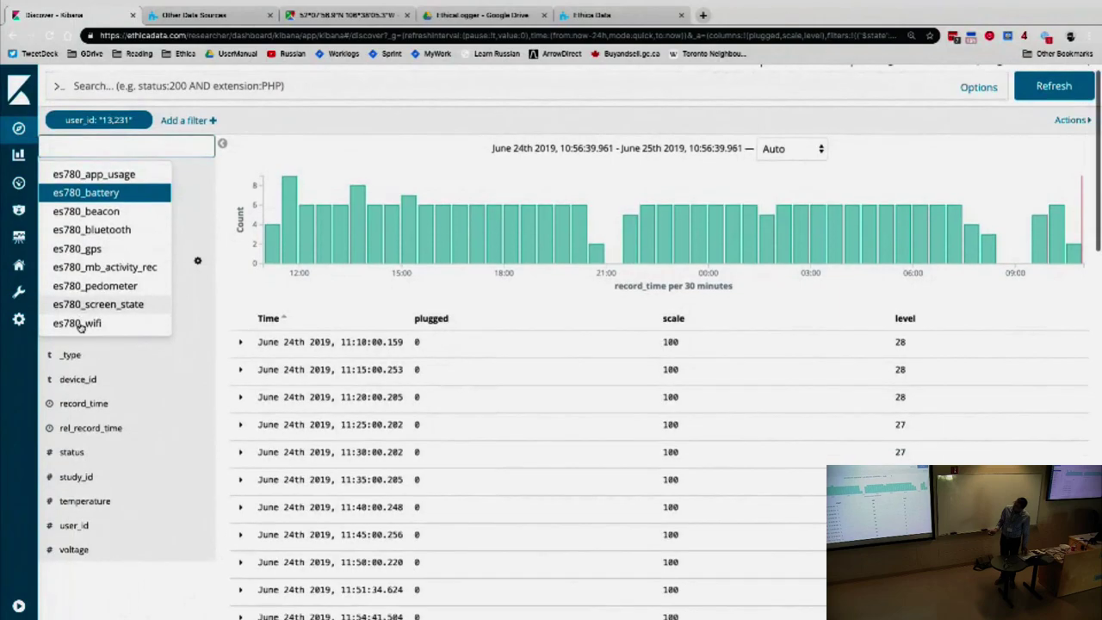
scroll(80, 325, "up", 1)
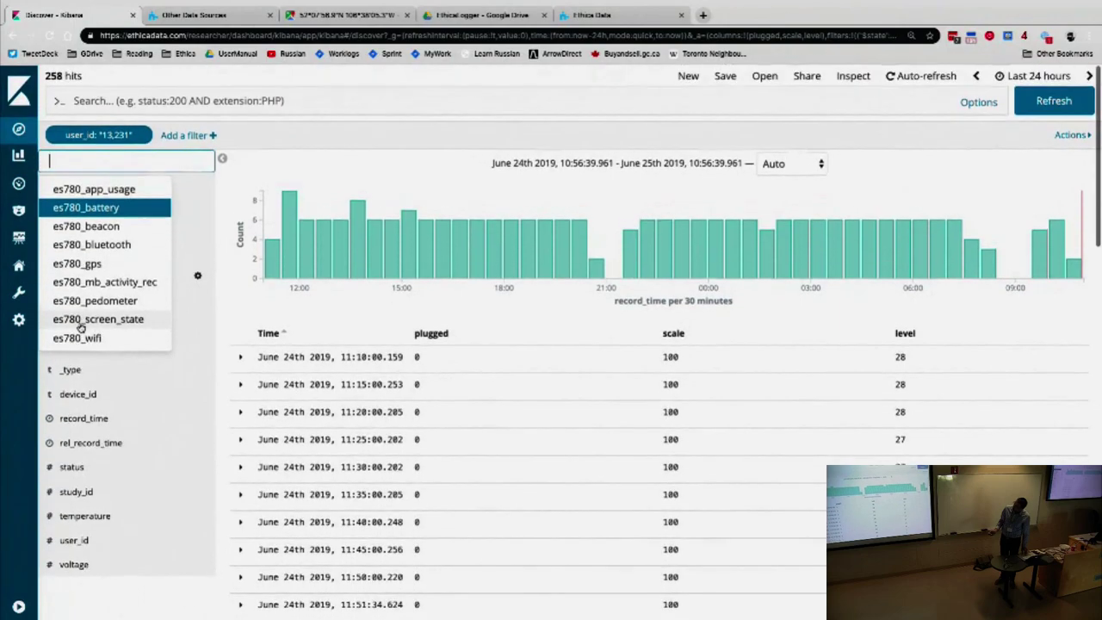
left_click(104, 187)
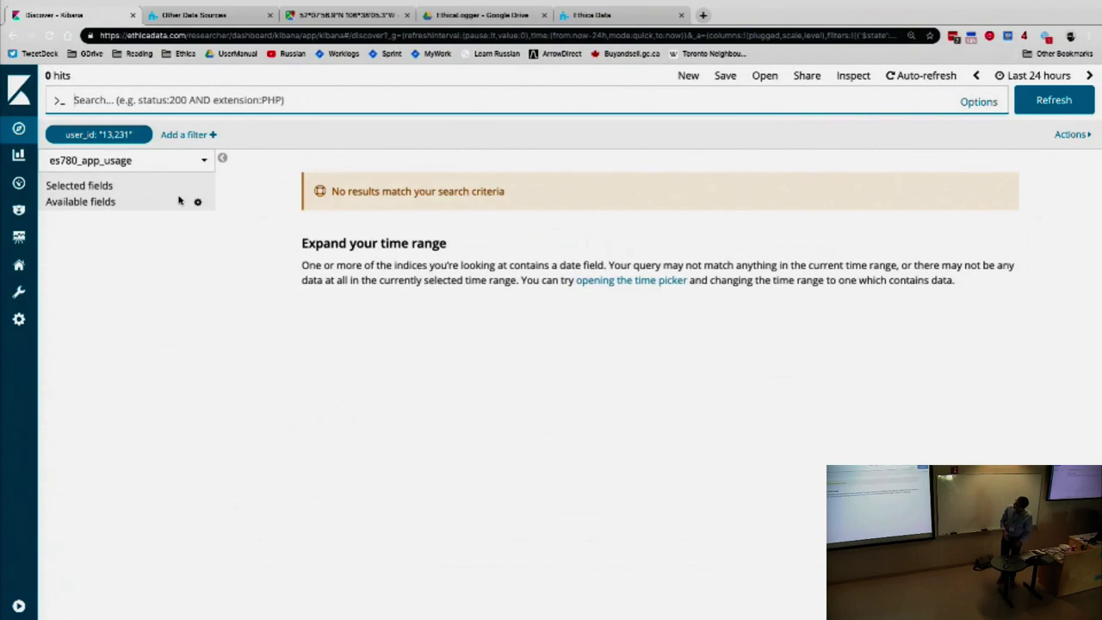
left_click(62, 134)
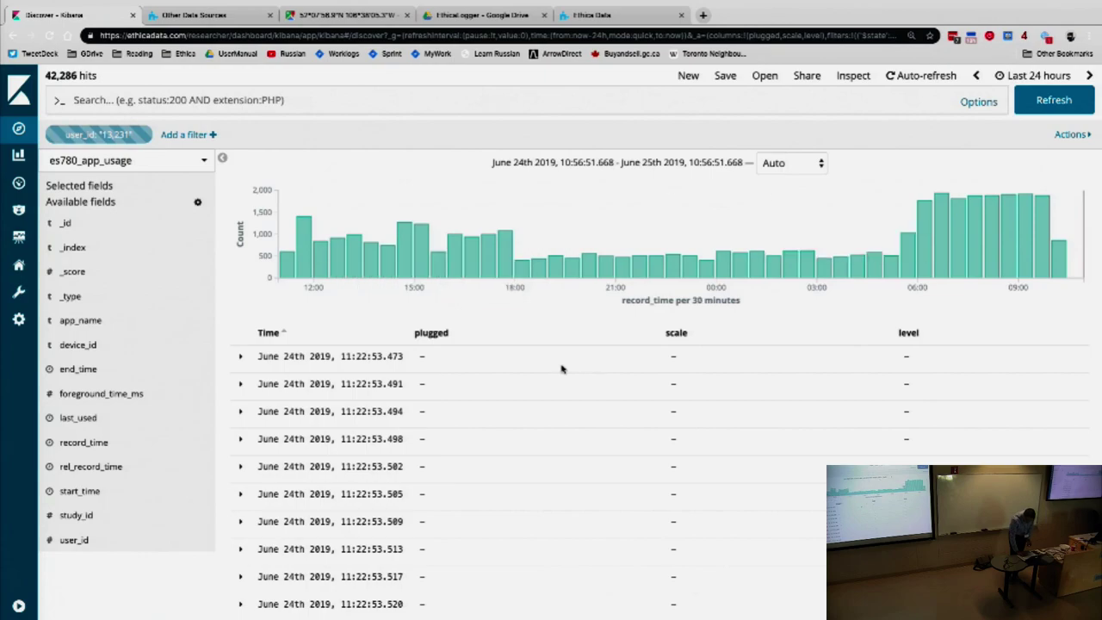
Replace the plugged, scale and level columns with start_time, end_time and foreground_time_ms in the es780_app_usage table
left_click(452, 333)
left_click(443, 334)
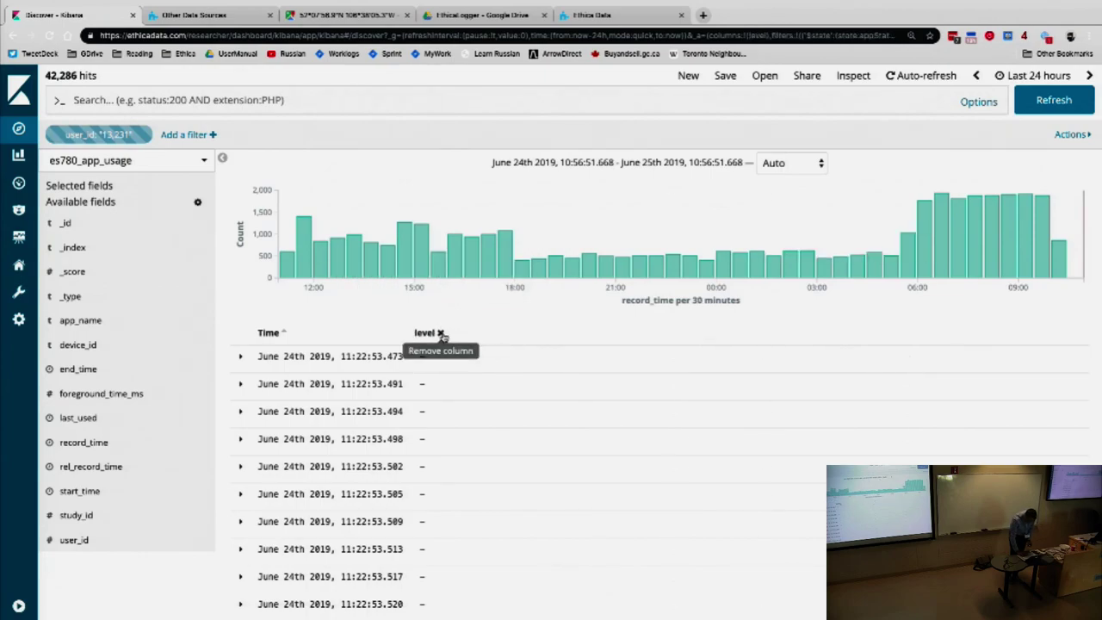
left_click(443, 334)
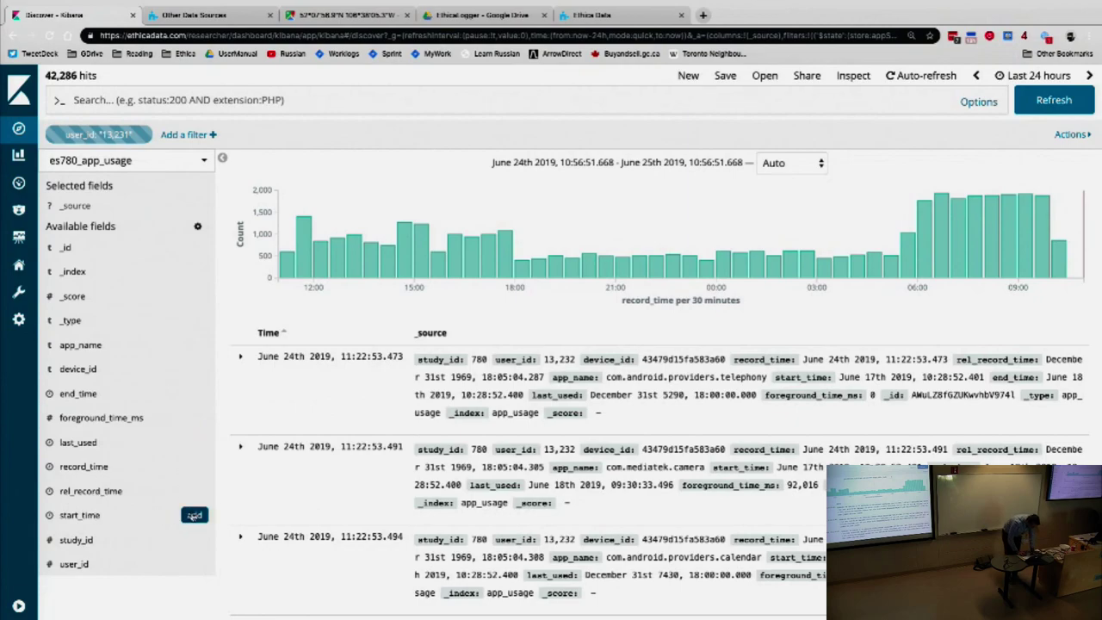
left_click(182, 514)
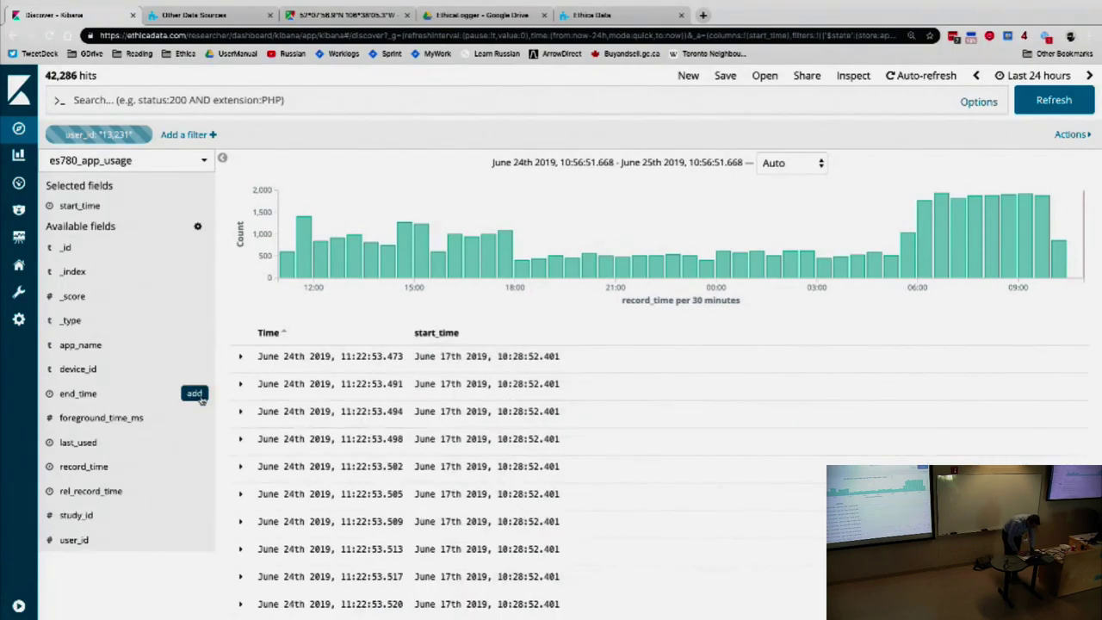
left_click(194, 394)
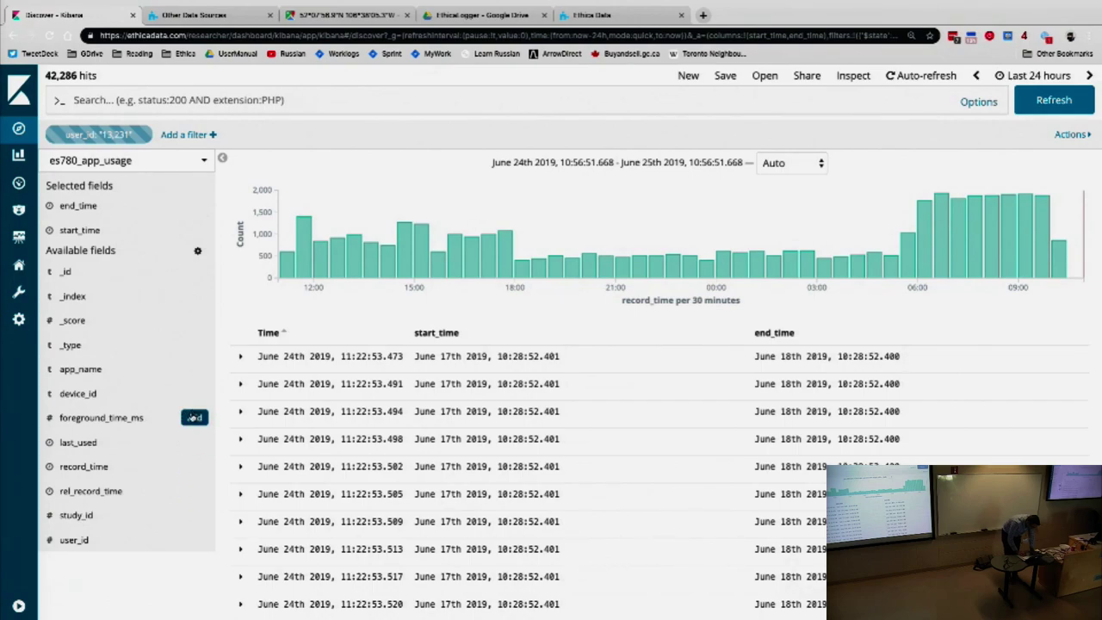
left_click(195, 416)
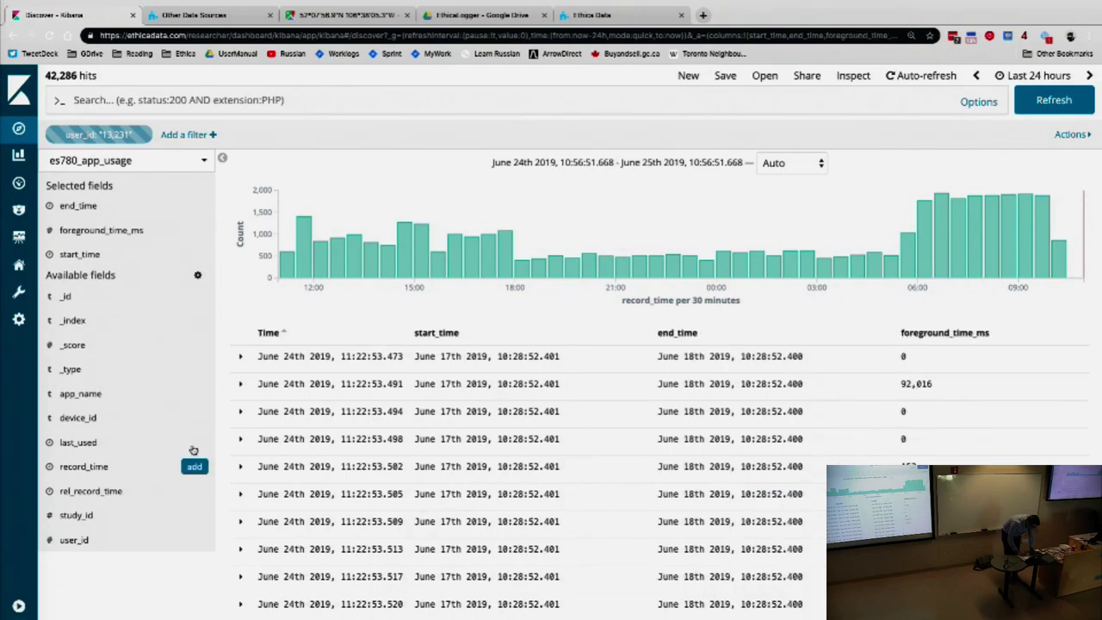
Add the app_name column to the es780_app_usage table, collapse the field list and place app_name before foreground_time_ms
left_click(195, 393)
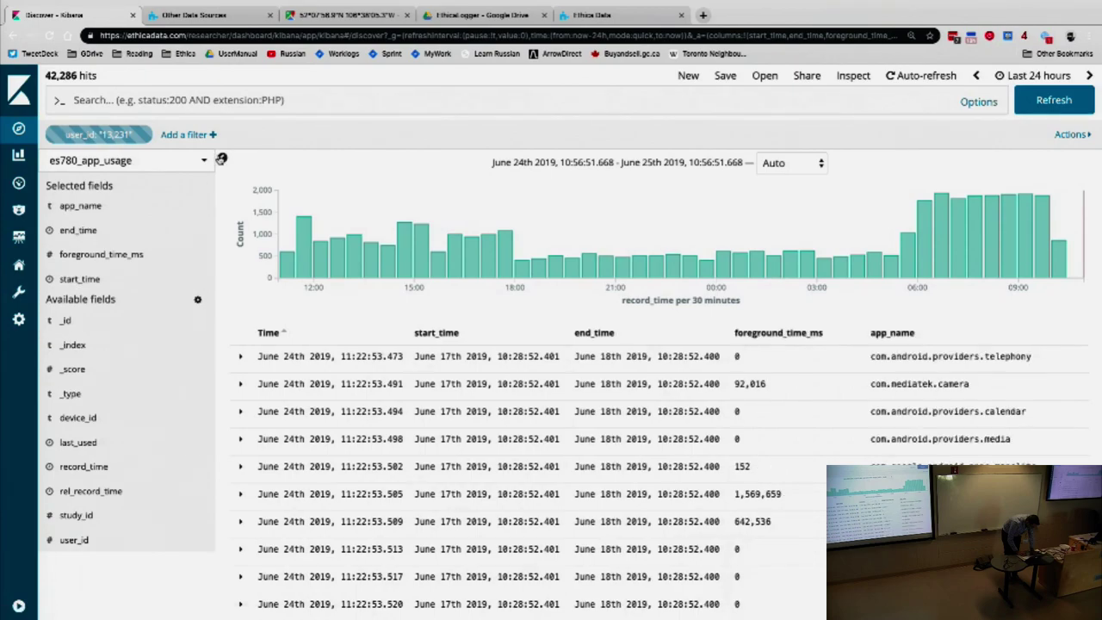
left_click(222, 157)
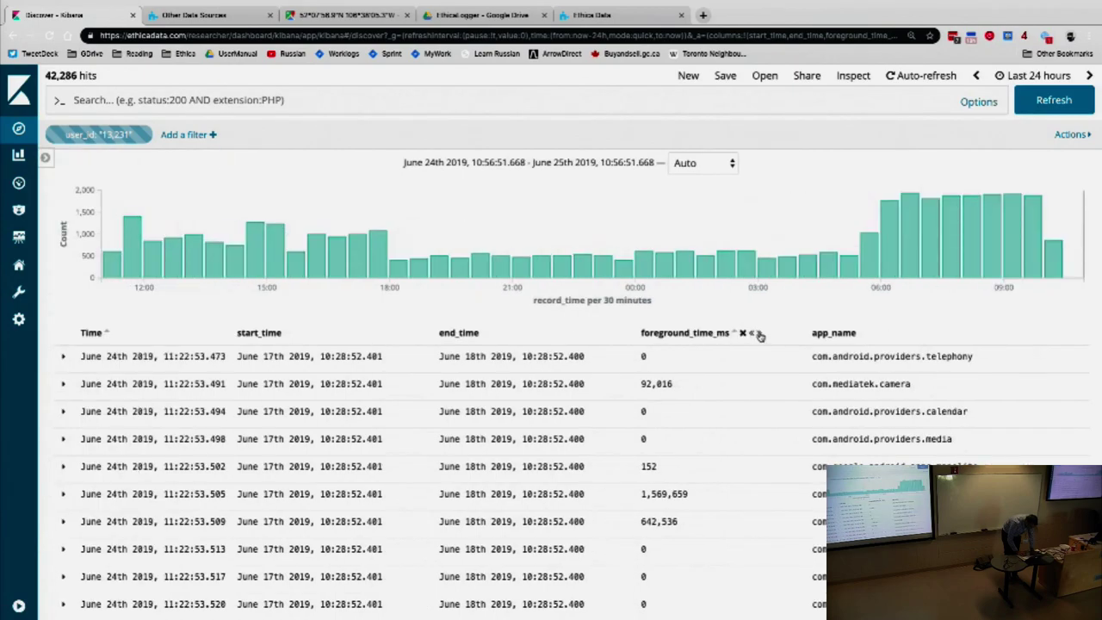
left_click(758, 334)
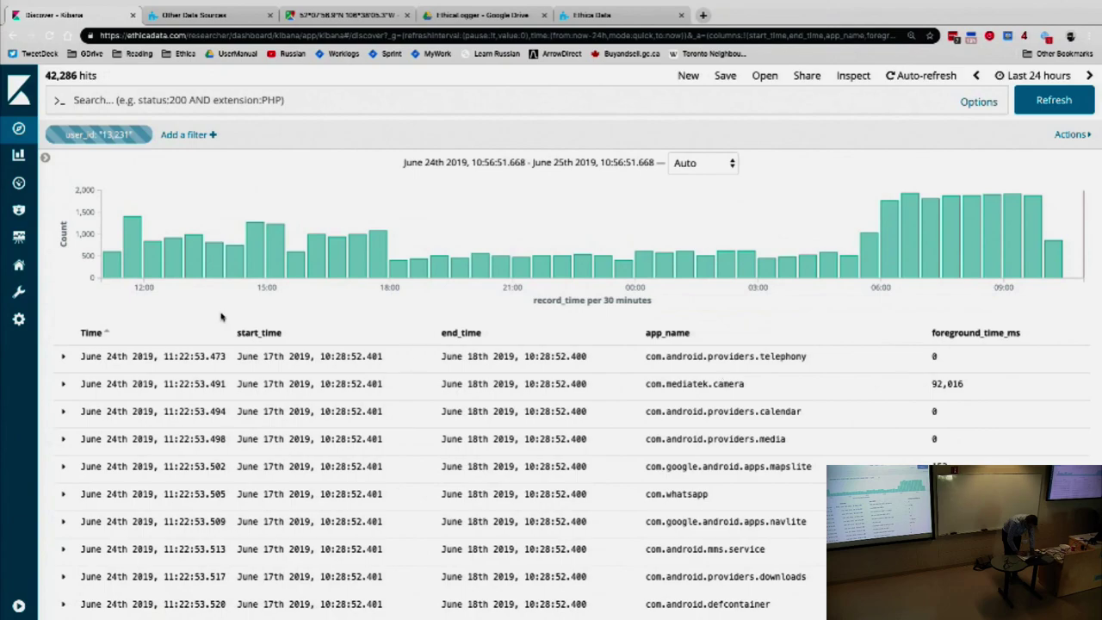
Add a filter requiring that foreground_time_ms is not 0
mouse_move(128, 136)
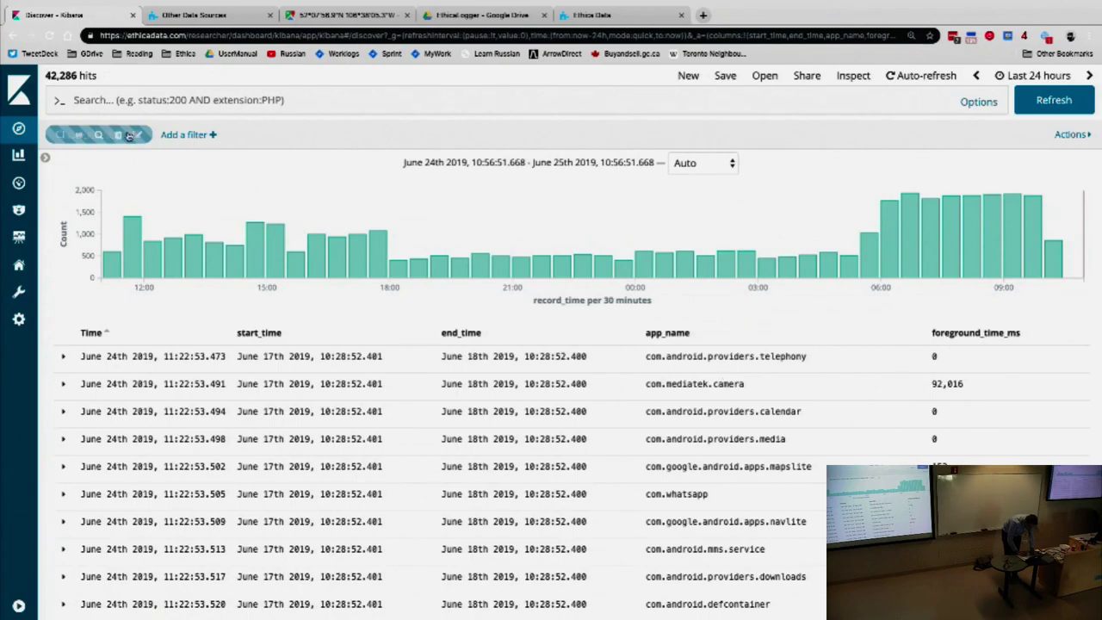
left_click(184, 135)
type("fo")
key("Return")
type("is")
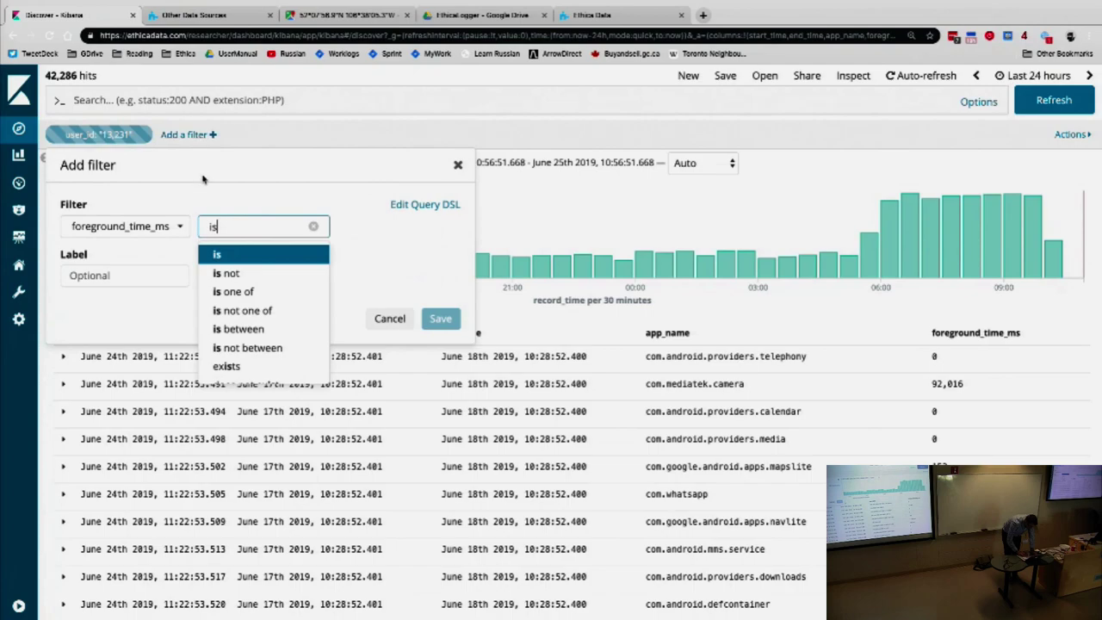
key("Down")
key("Return")
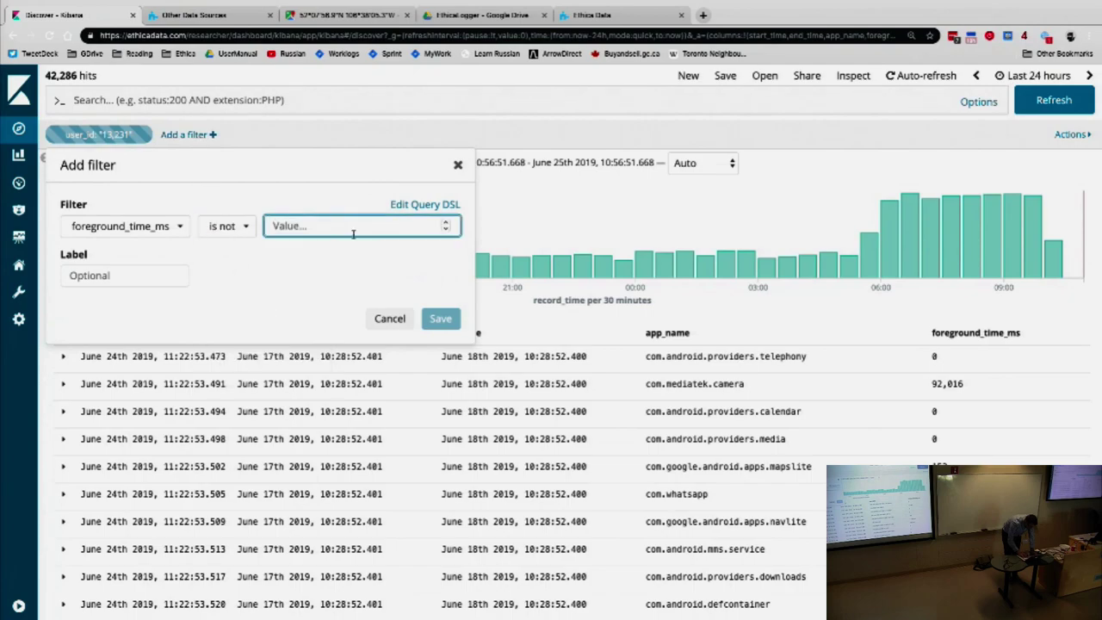
type("0")
left_click(440, 318)
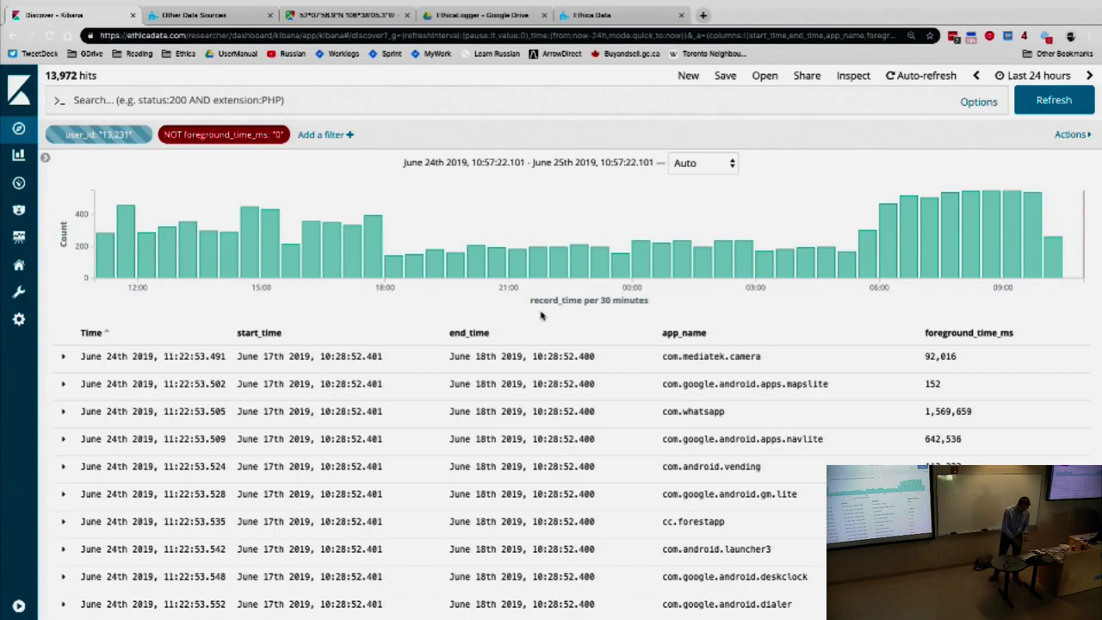
Add the user_id column to the app usage table and collapse the field list again
left_click(45, 160)
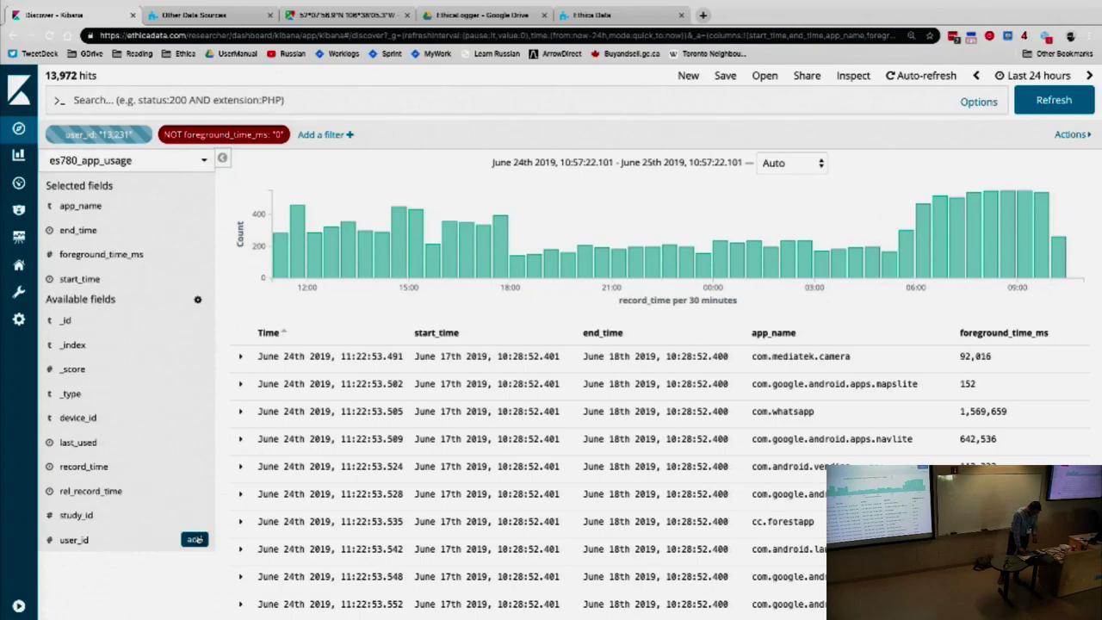
left_click(194, 539)
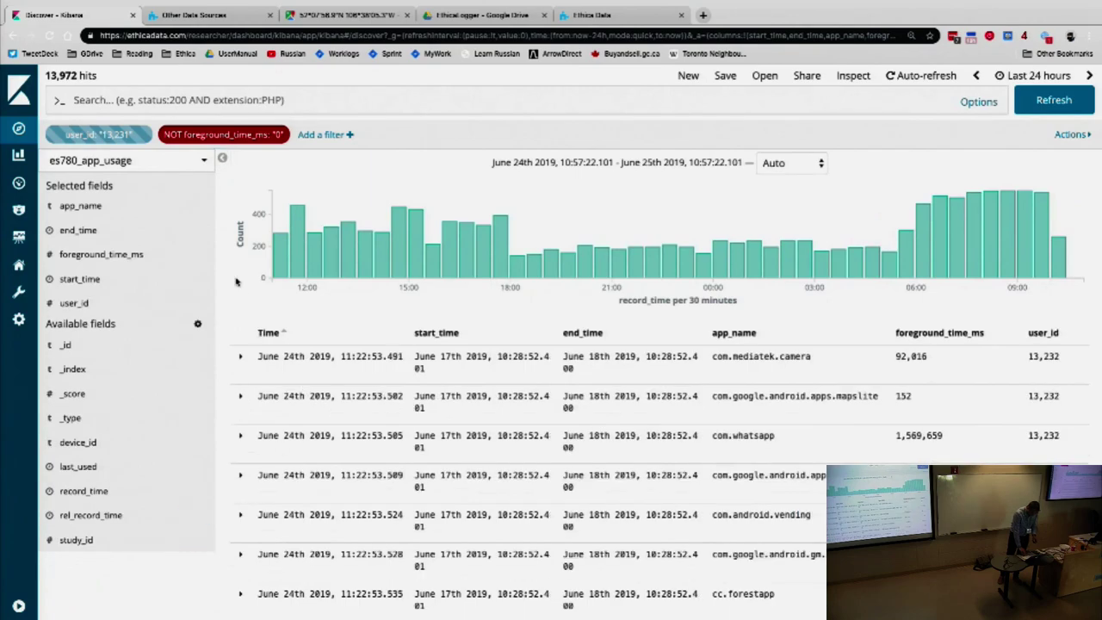
left_click(221, 159)
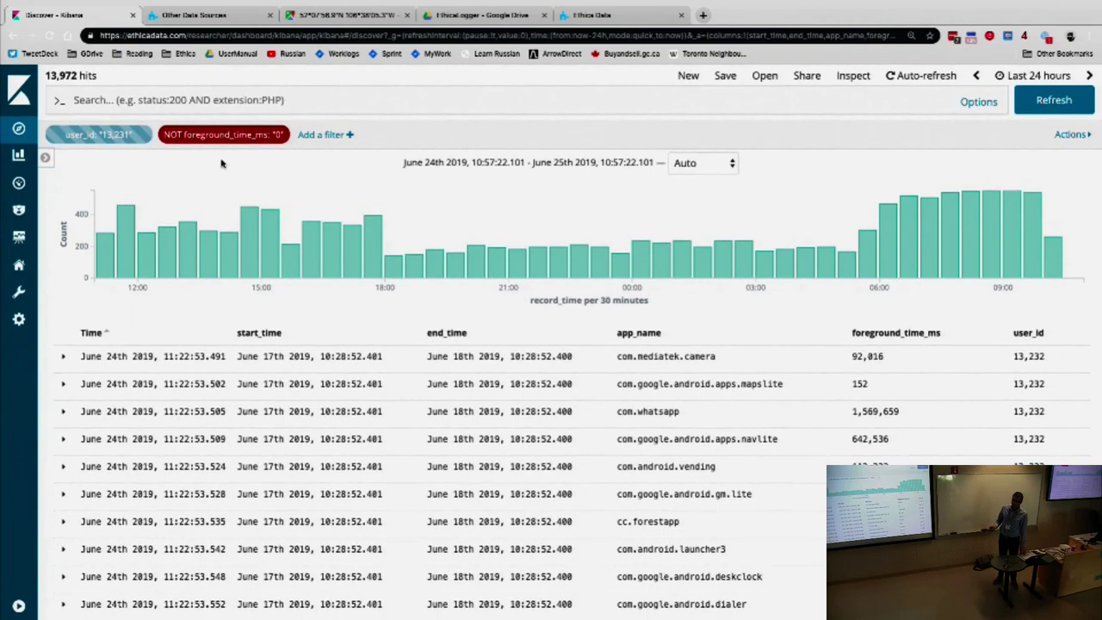
scroll(221, 164, "down", 1)
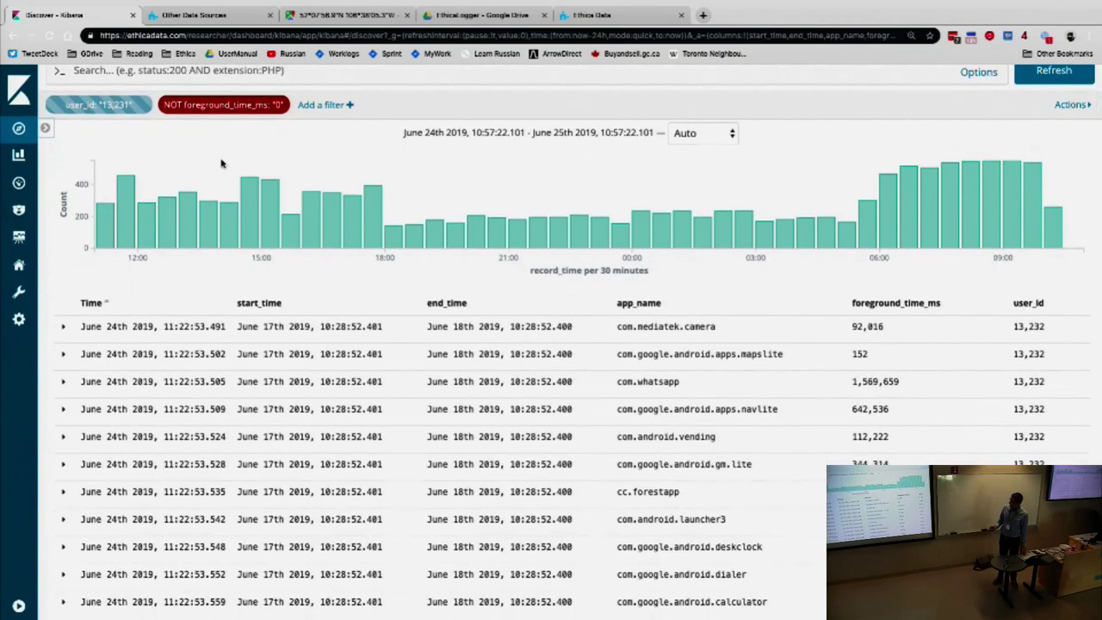
scroll(220, 163, "up", 1)
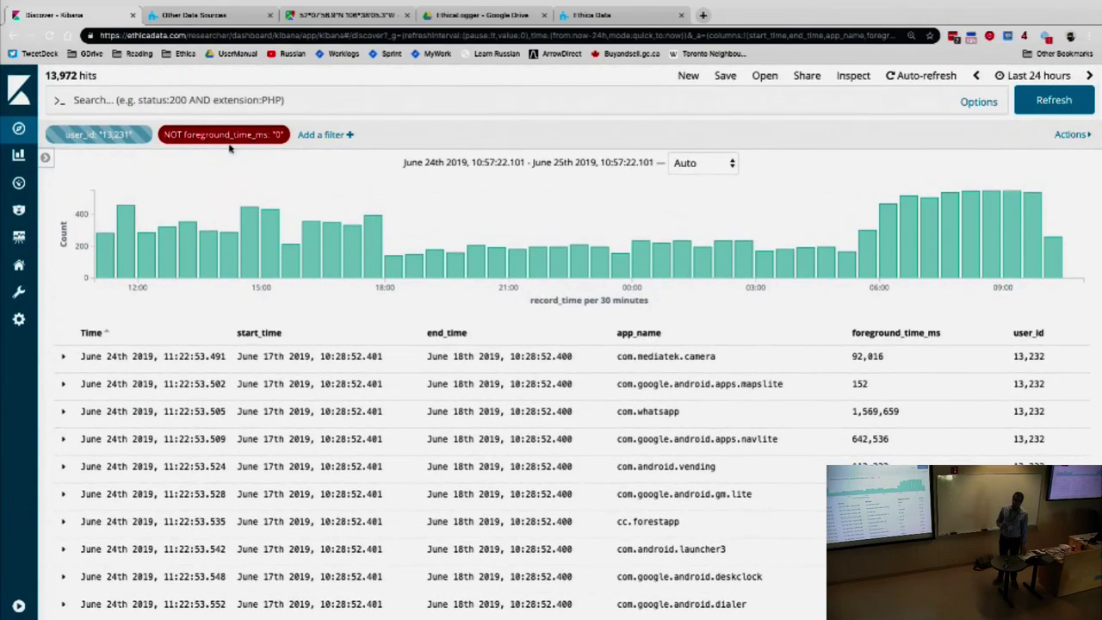
Temporarily disable the foreground_time_ms filter to compare the app usage records, and enable it again
mouse_move(229, 146)
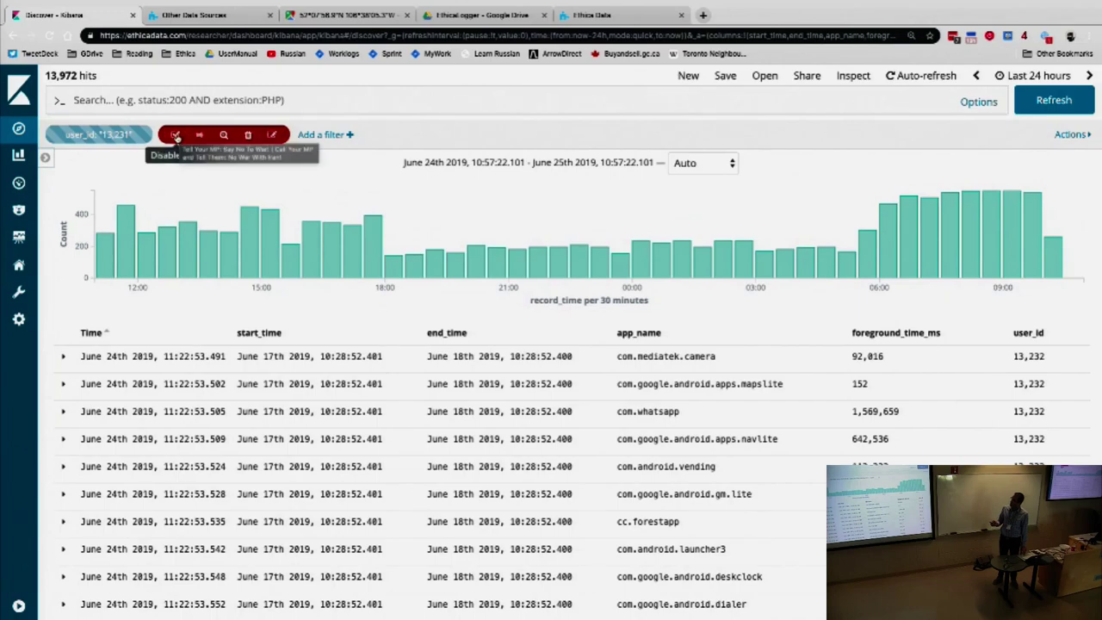
left_click(175, 136)
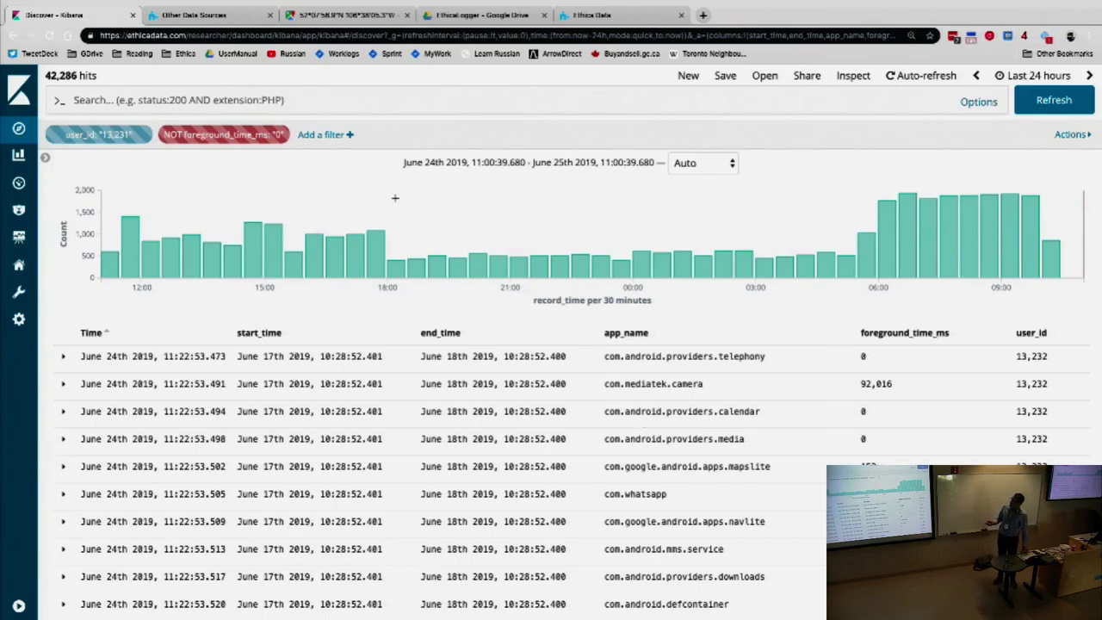
left_click(177, 135)
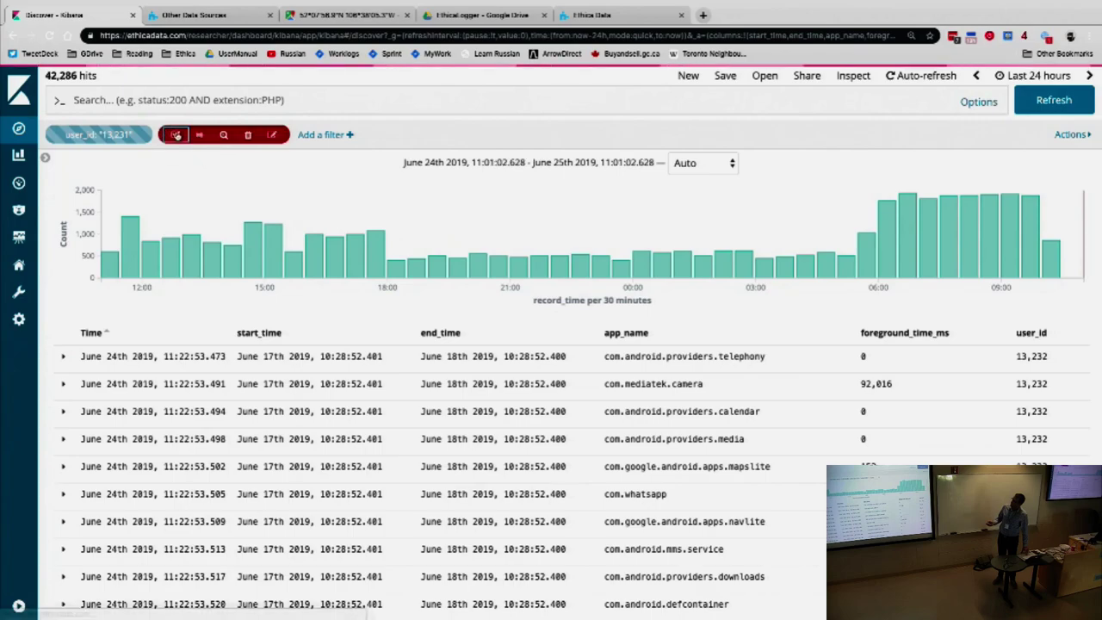
left_click(176, 135)
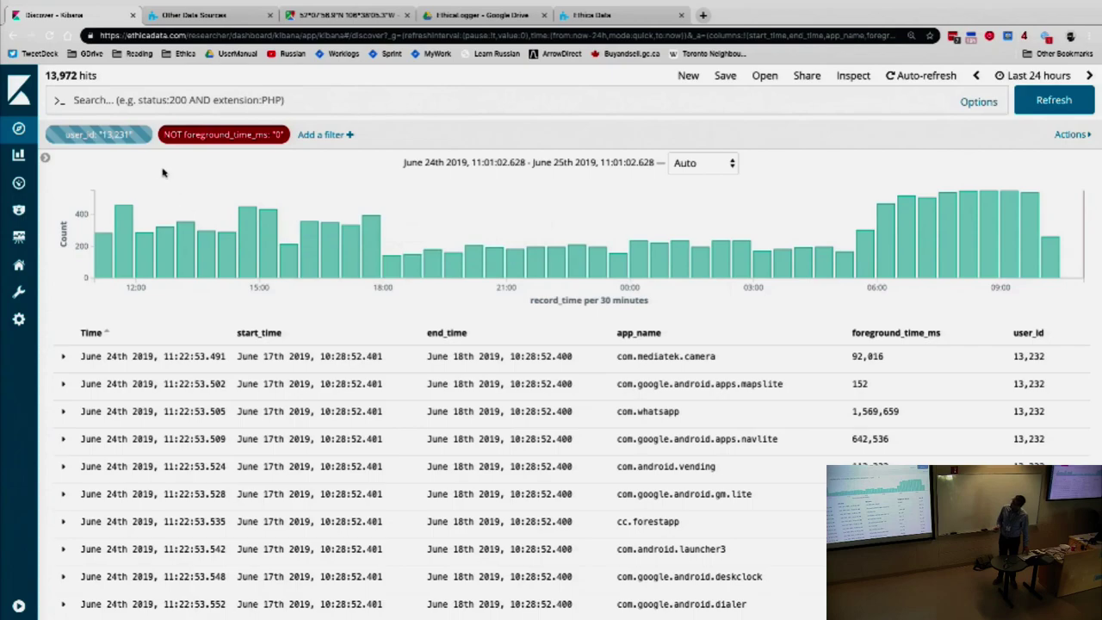
Enable the user_id filter to check its records, and disable it again
mouse_move(80, 140)
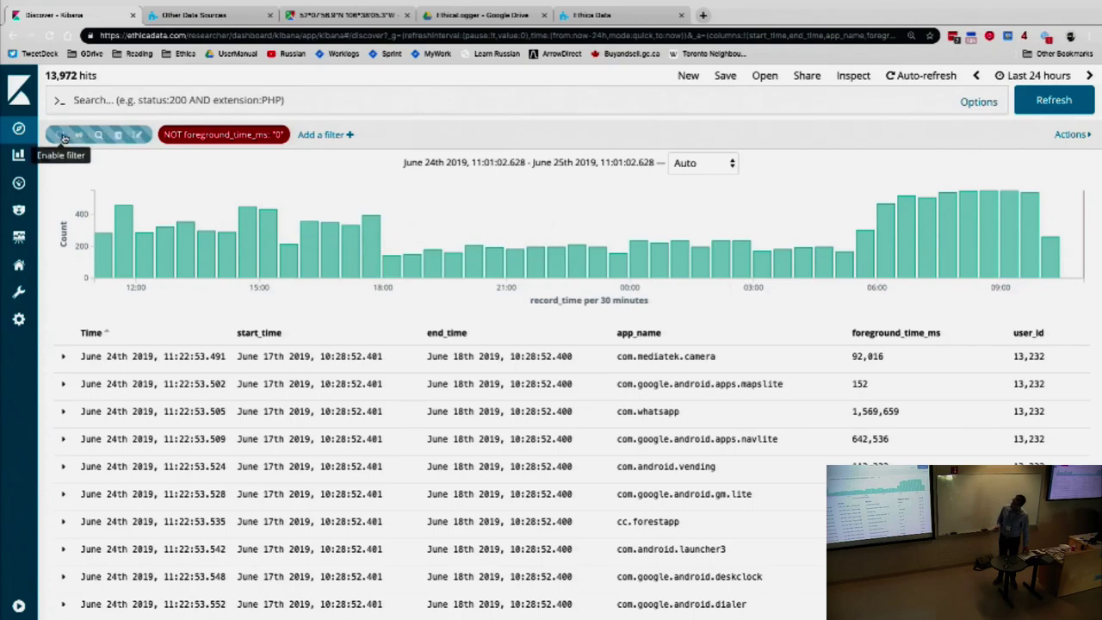
left_click(61, 135)
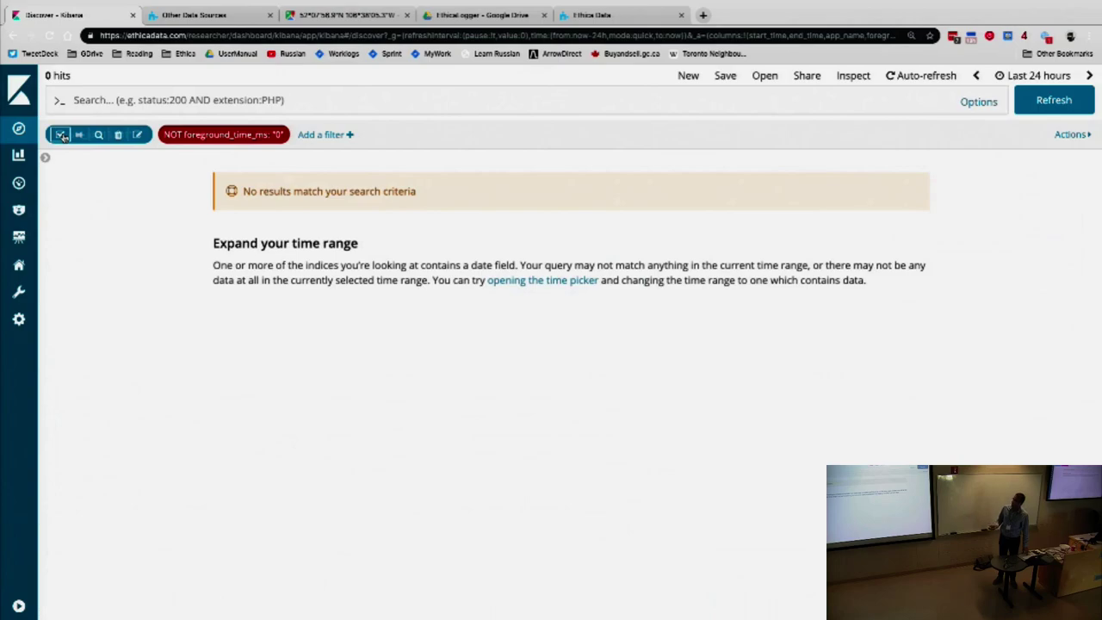
left_click(61, 136)
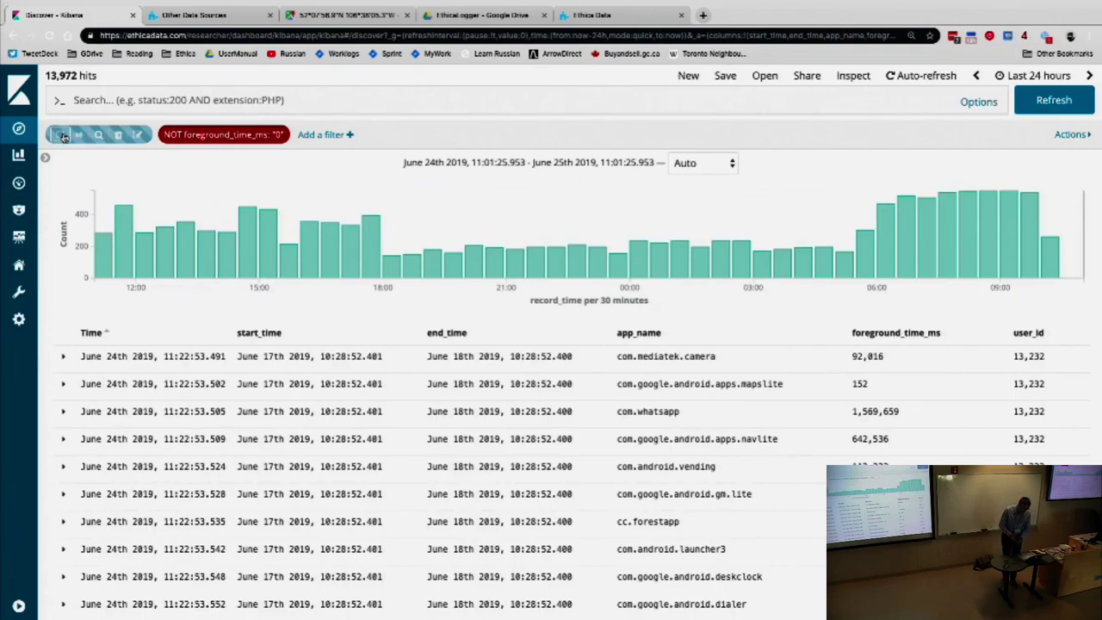
Change the user_id filter's value to the user ID shown in the first table rows, save it and enable the filter
left_click(139, 139)
left_click(240, 225)
key("BackSpace")
type("232")
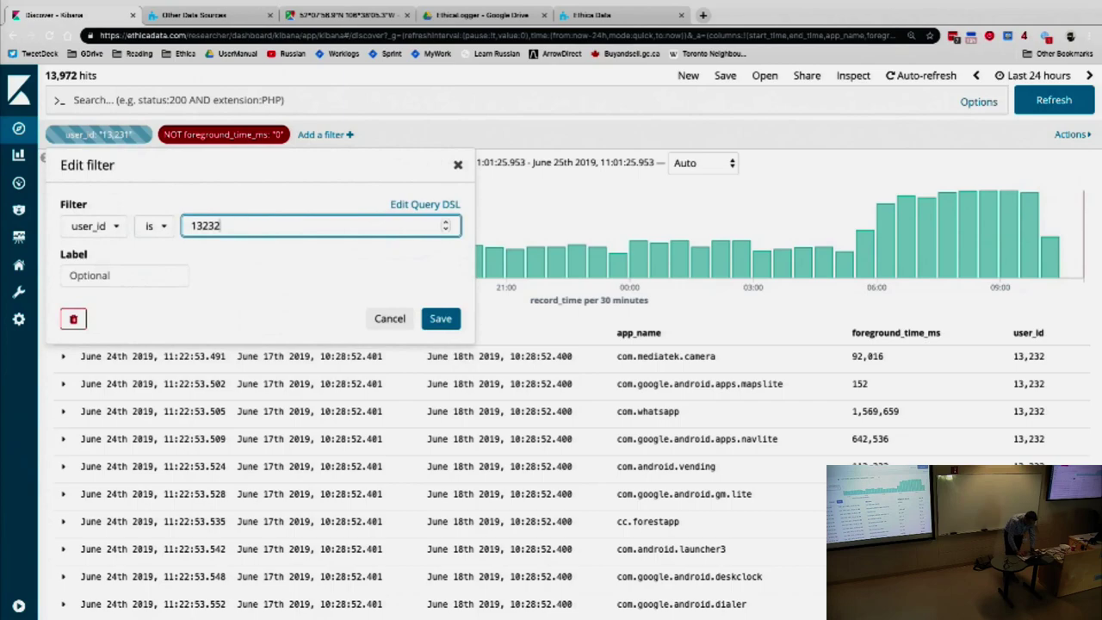
left_click(444, 319)
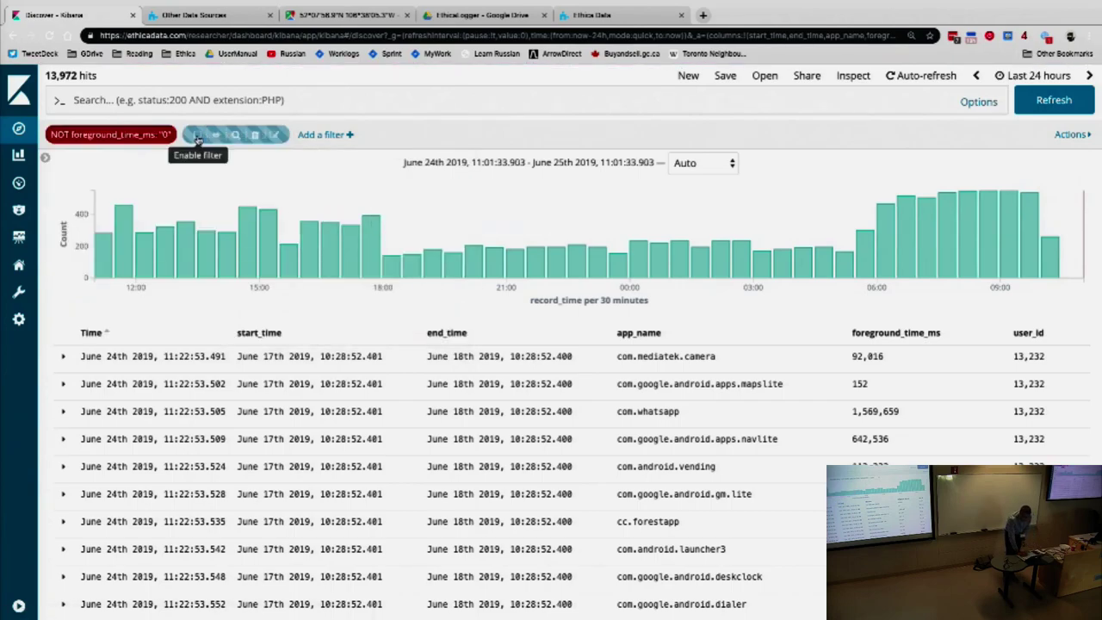
left_click(197, 137)
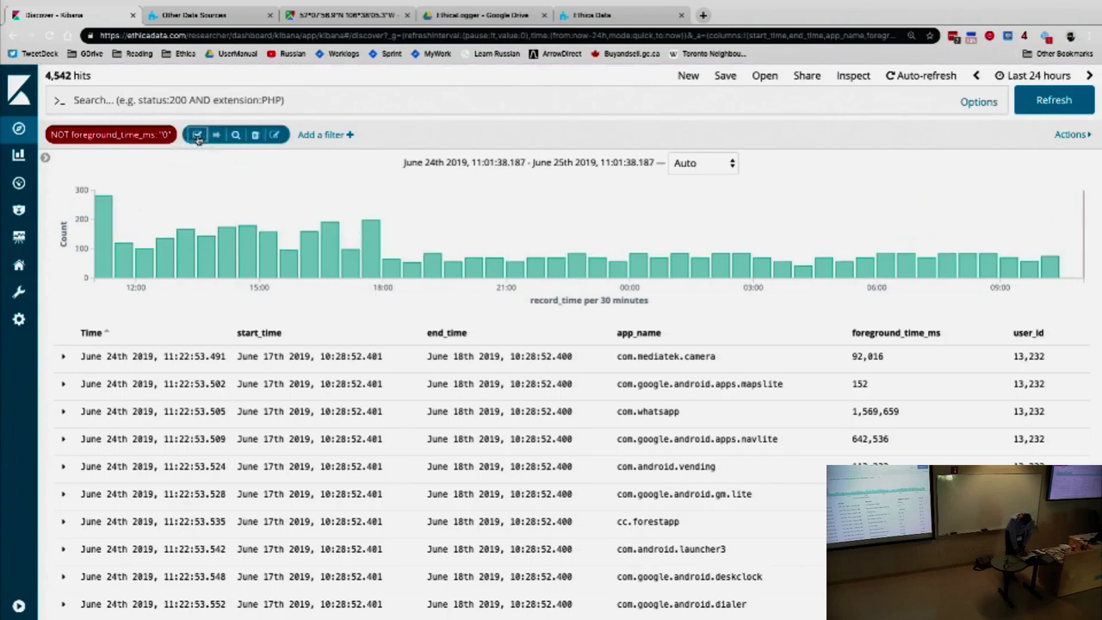
Switch the edited user_id filter off and on to compare the records with and without it, leaving it disabled
left_click(197, 137)
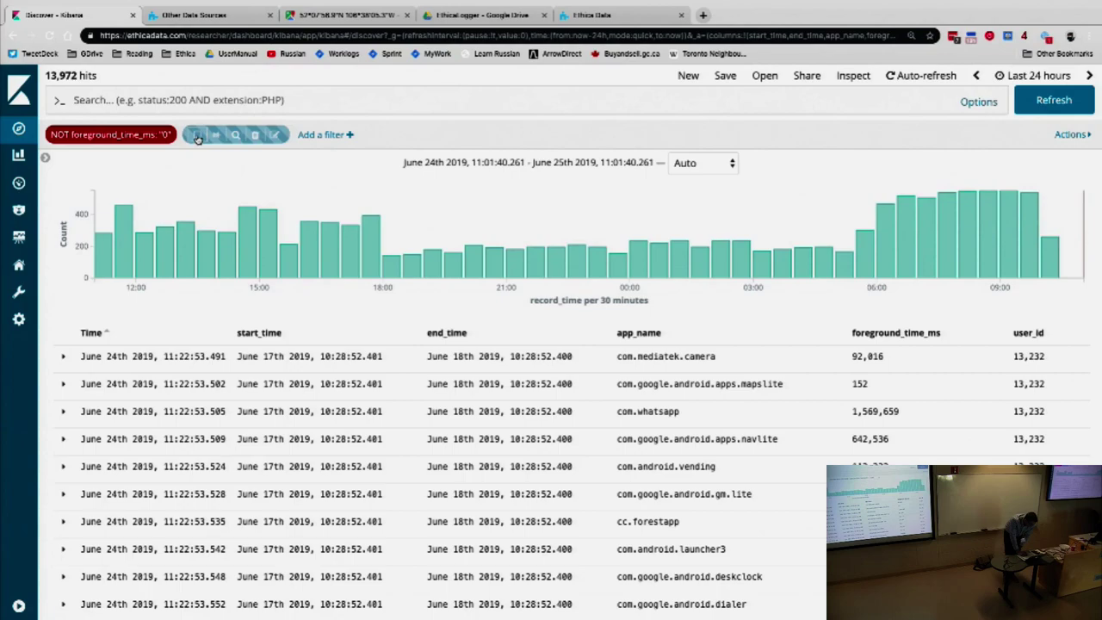
left_click(197, 138)
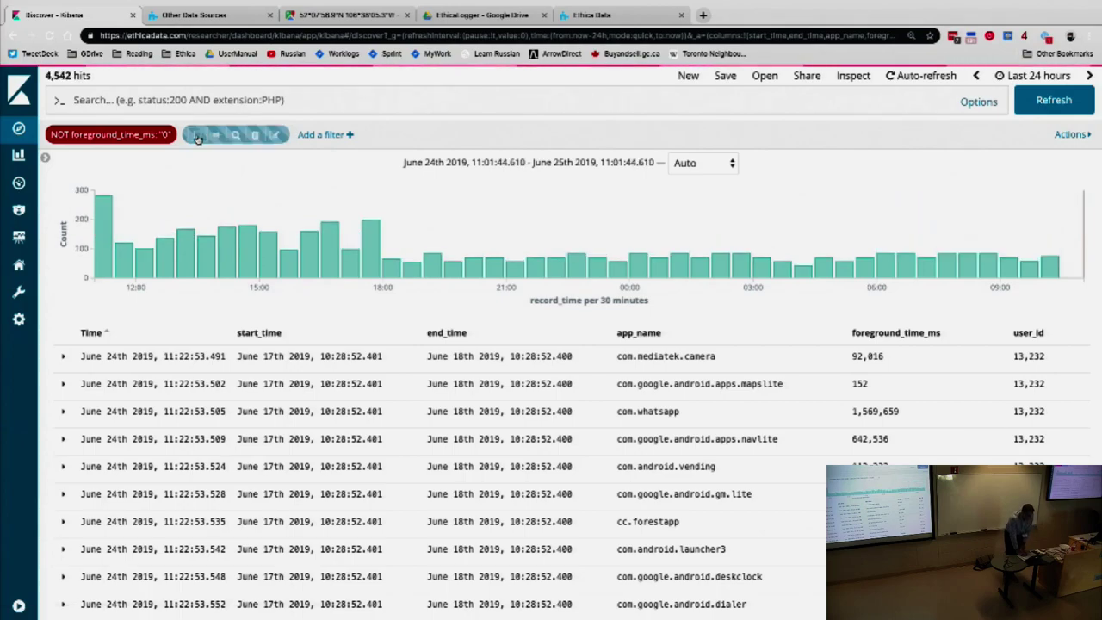
left_click(197, 138)
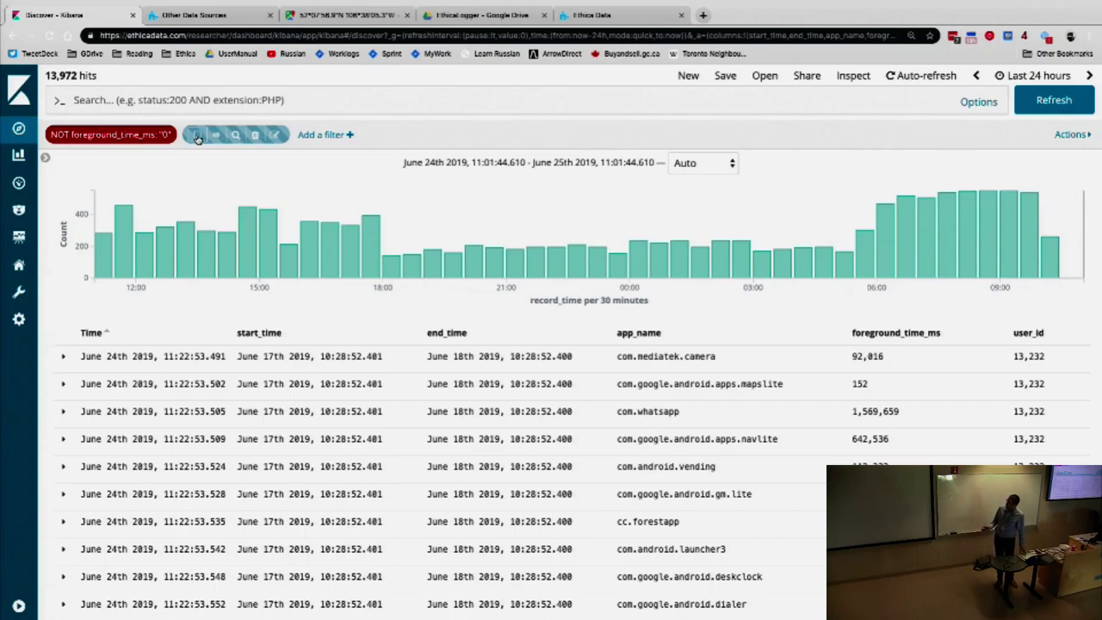
left_click(197, 138)
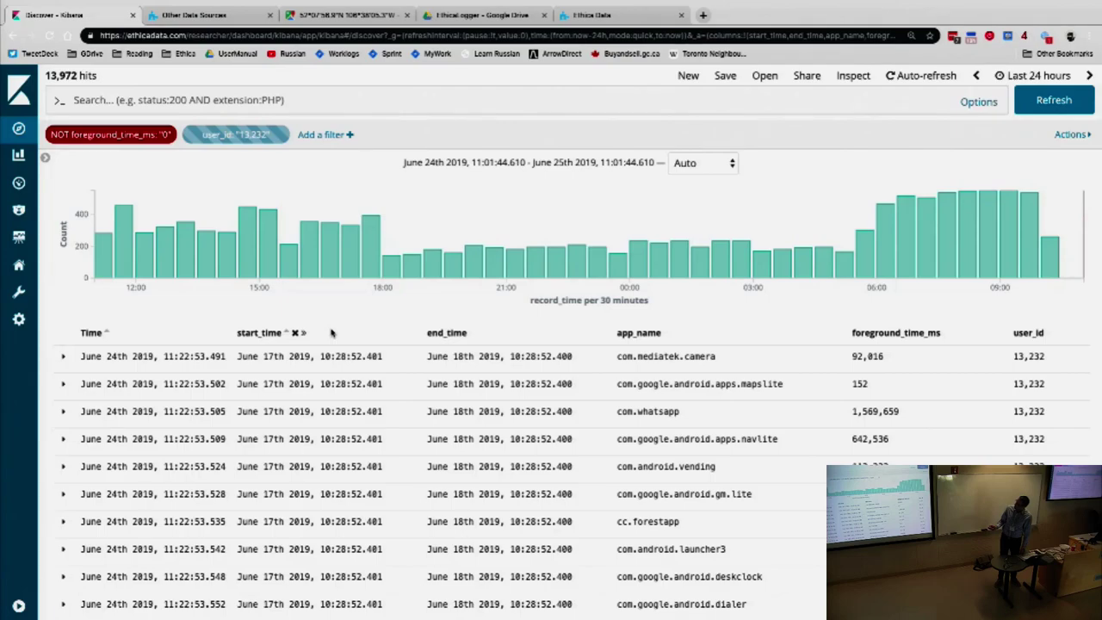
Remove the disabled user_id filter and return from the Communicational Behaviour slide to Kibana
mouse_move(293, 281)
mouse_move(228, 138)
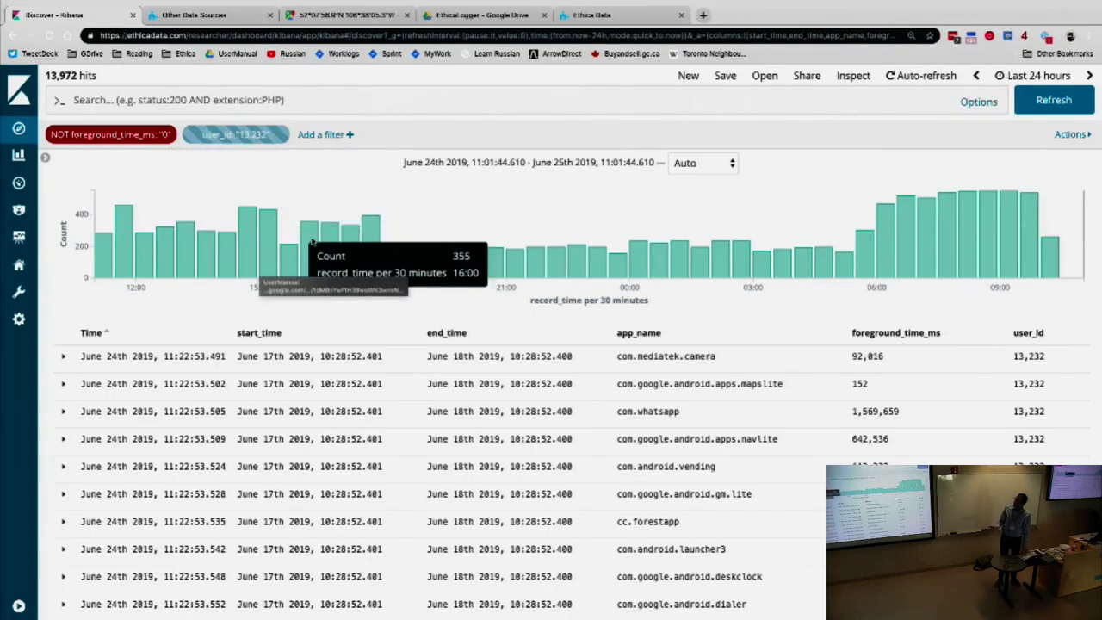
mouse_move(201, 125)
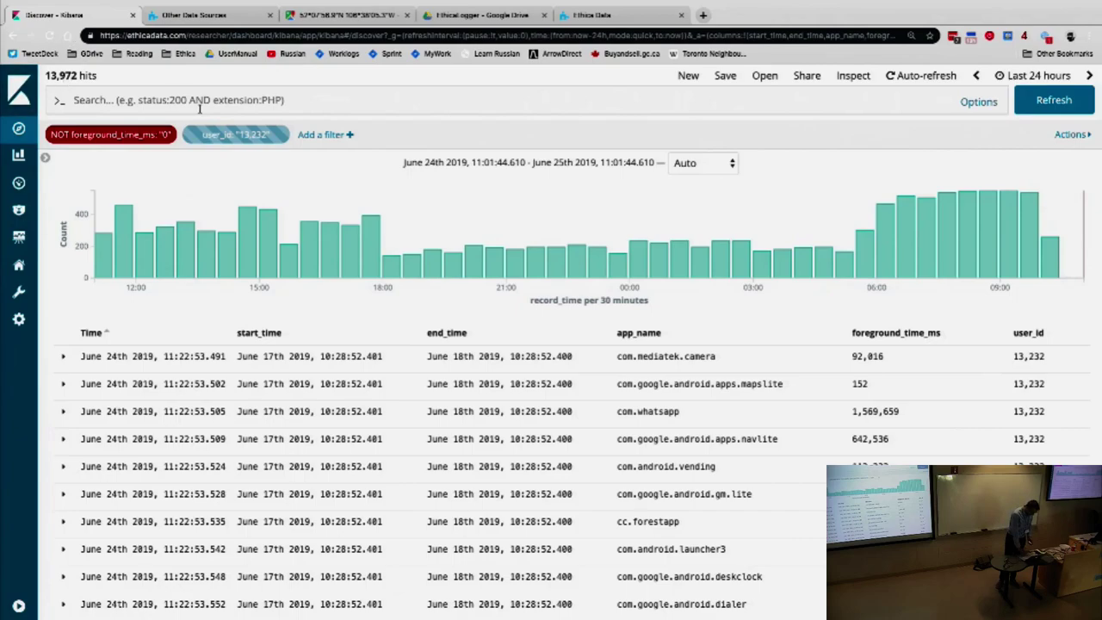
left_click(258, 138)
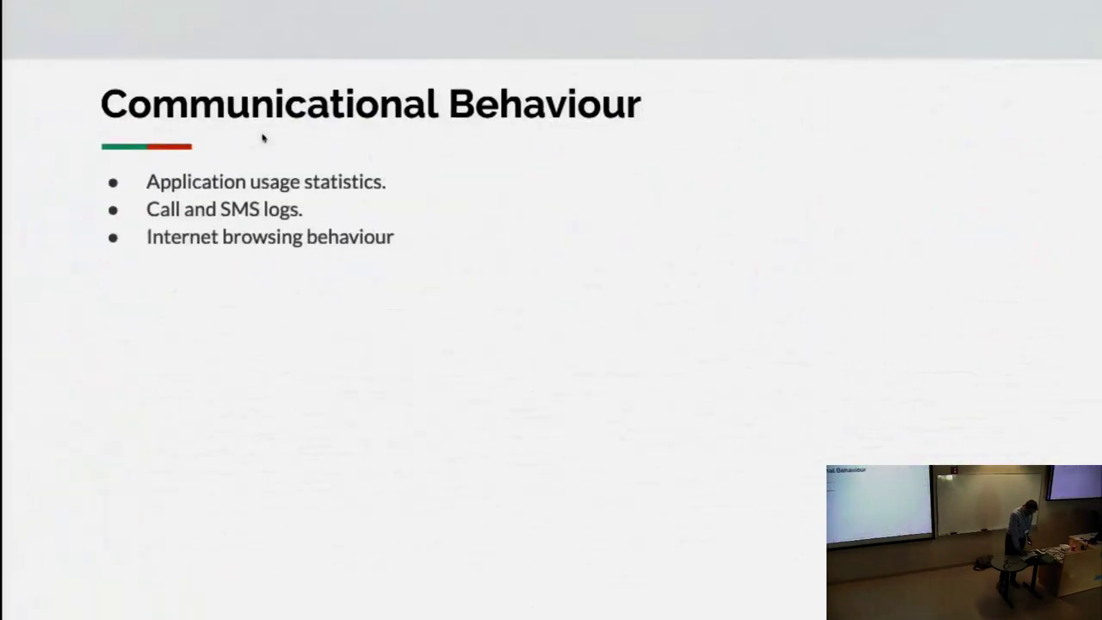
key("ctrl+Left")
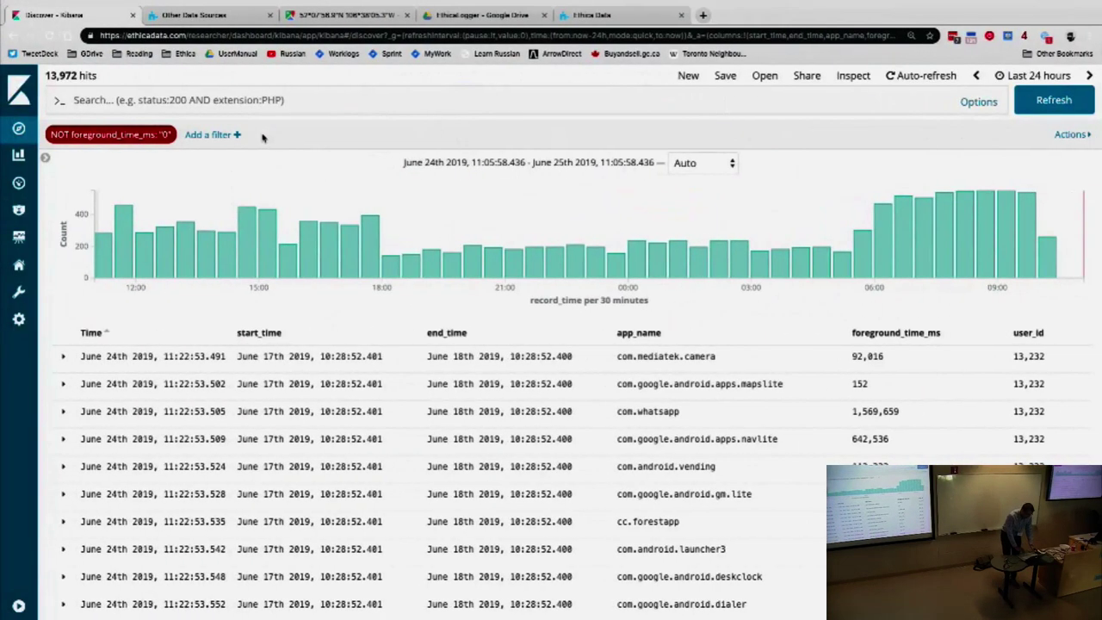
Start creating another index pattern in Kibana's management settings and enter es78_ as its pattern
left_click(31, 318)
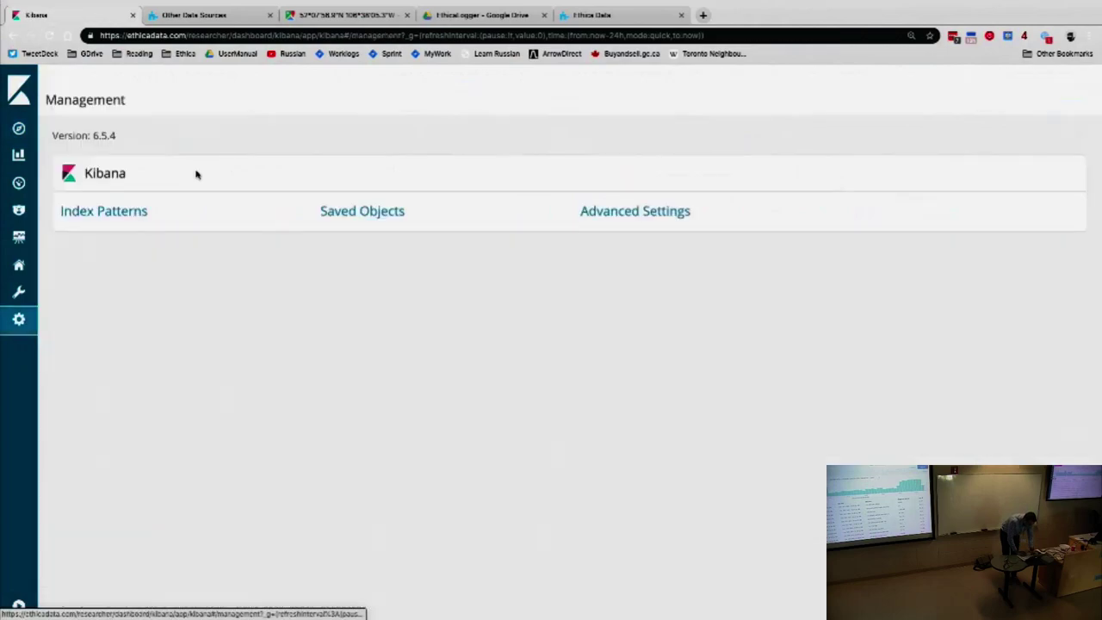
left_click(100, 209)
left_click(106, 139)
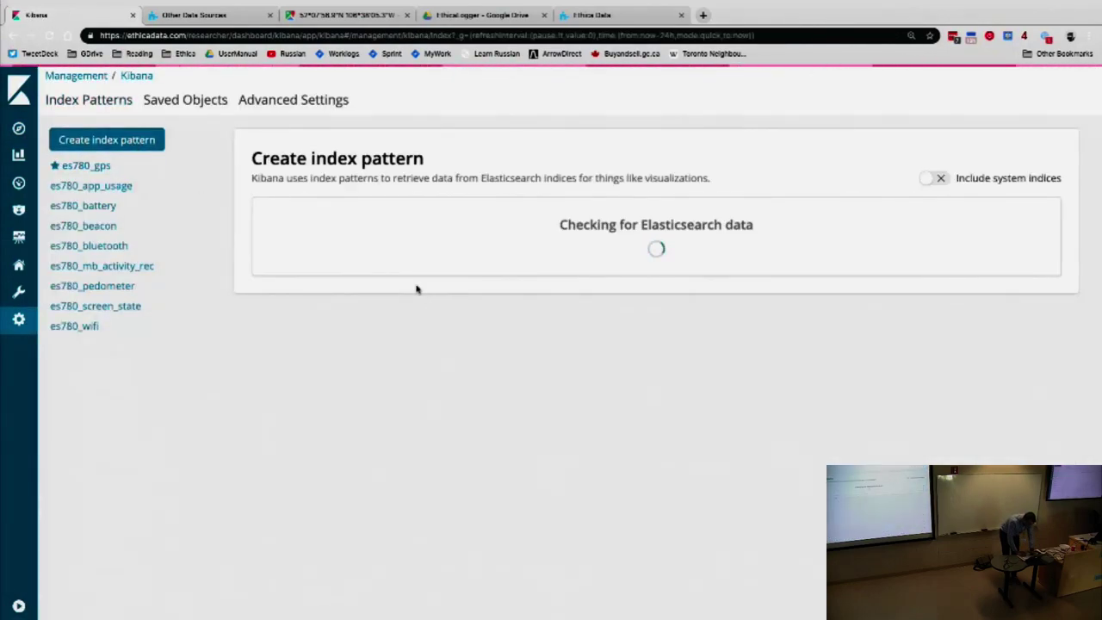
triple_click(389, 283)
type("es78")
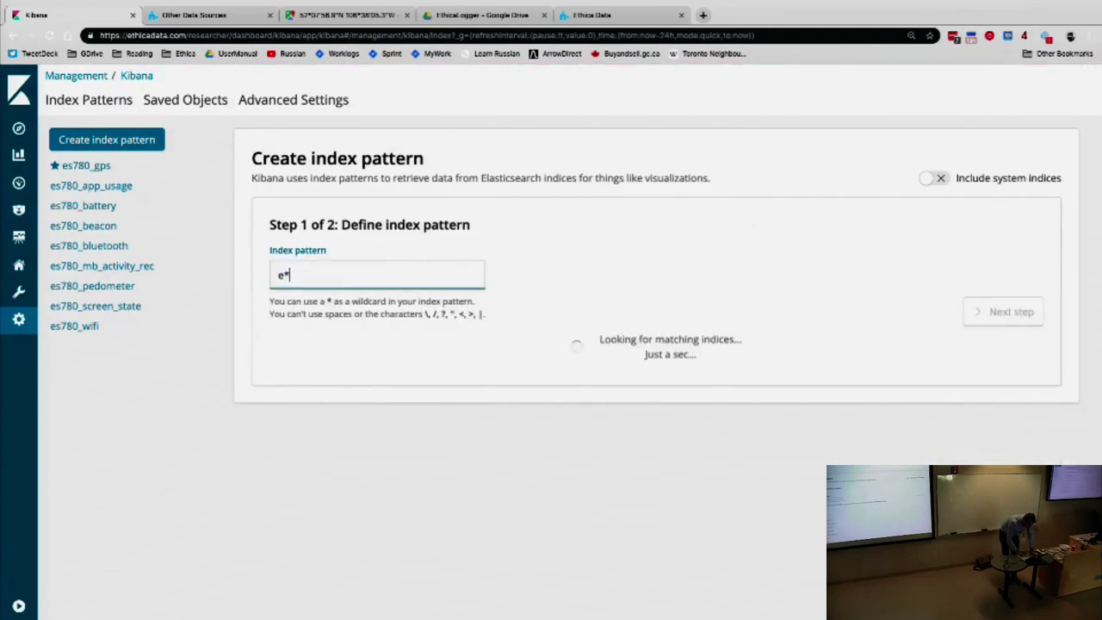
type("_")
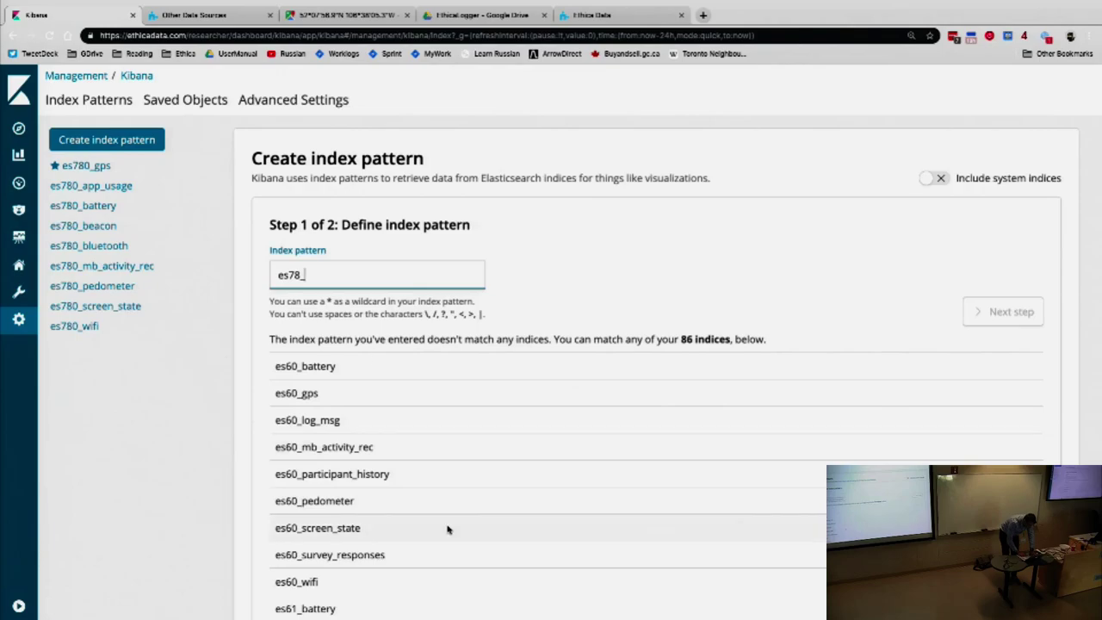
Set the list of matching indices to 20 rows per page and correct the index pattern to es780_
scroll(448, 526, "down", 2)
left_click(373, 566)
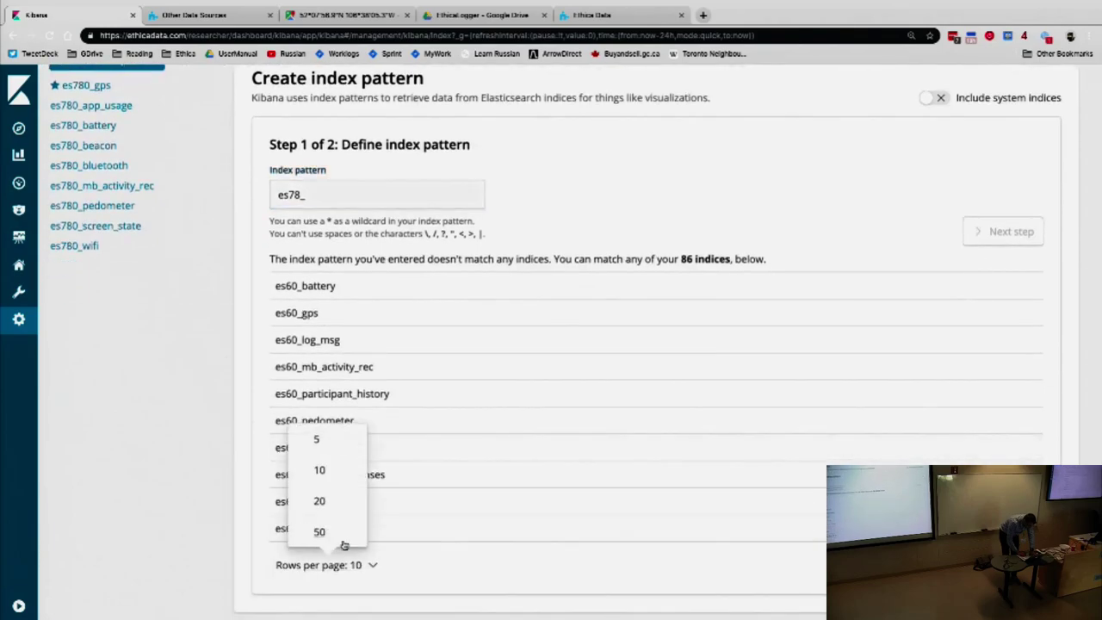
left_click(334, 498)
scroll(331, 513, "up", 5)
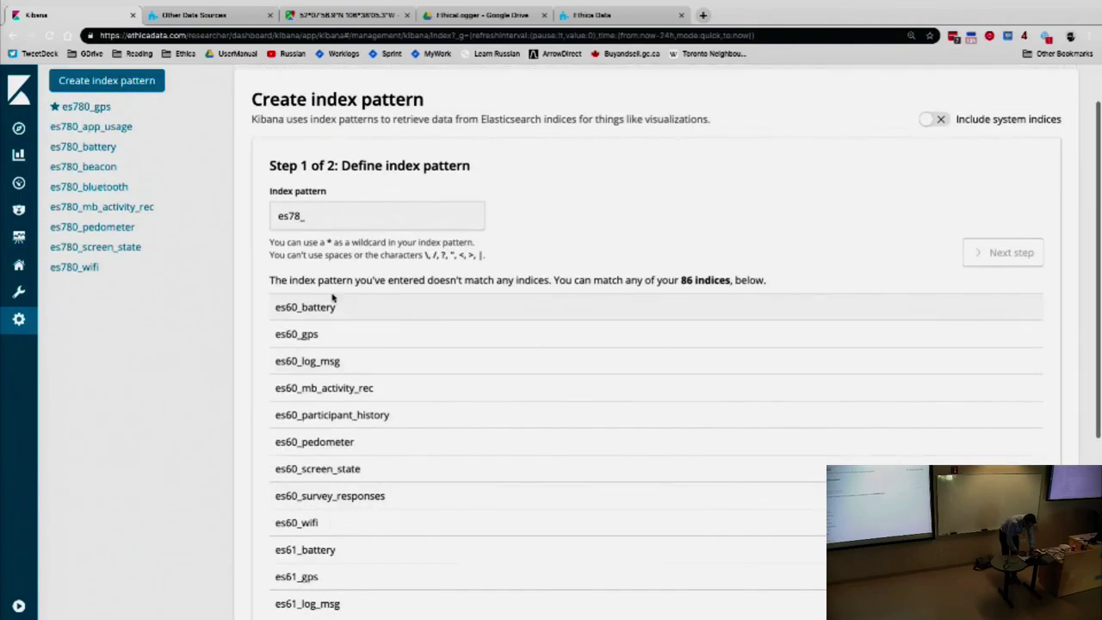
scroll(325, 474, "up", 1)
left_click(301, 274)
type("0")
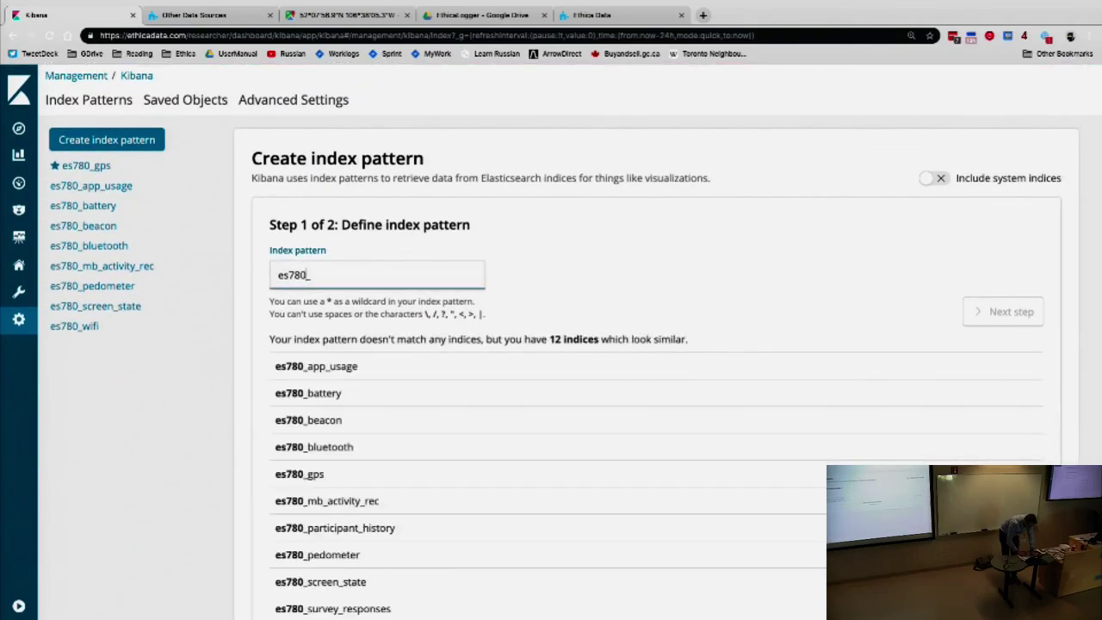
Show 20 rows of the similar indices and copy es780_telephonycomms from the list in as the index pattern
scroll(351, 389, "down", 2)
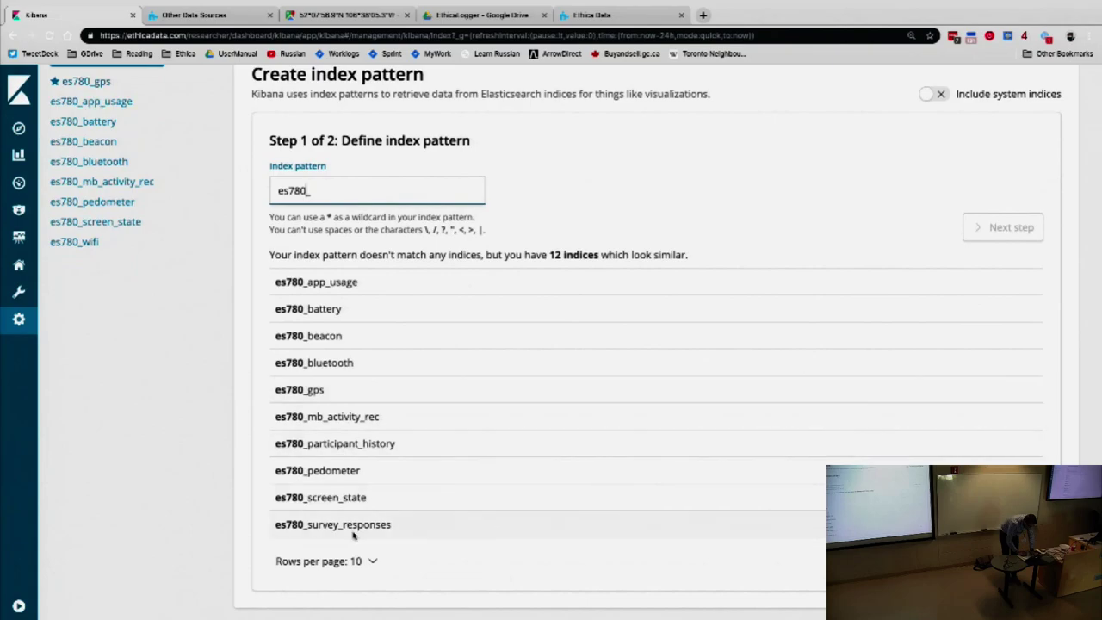
left_click(368, 561)
left_click(332, 508)
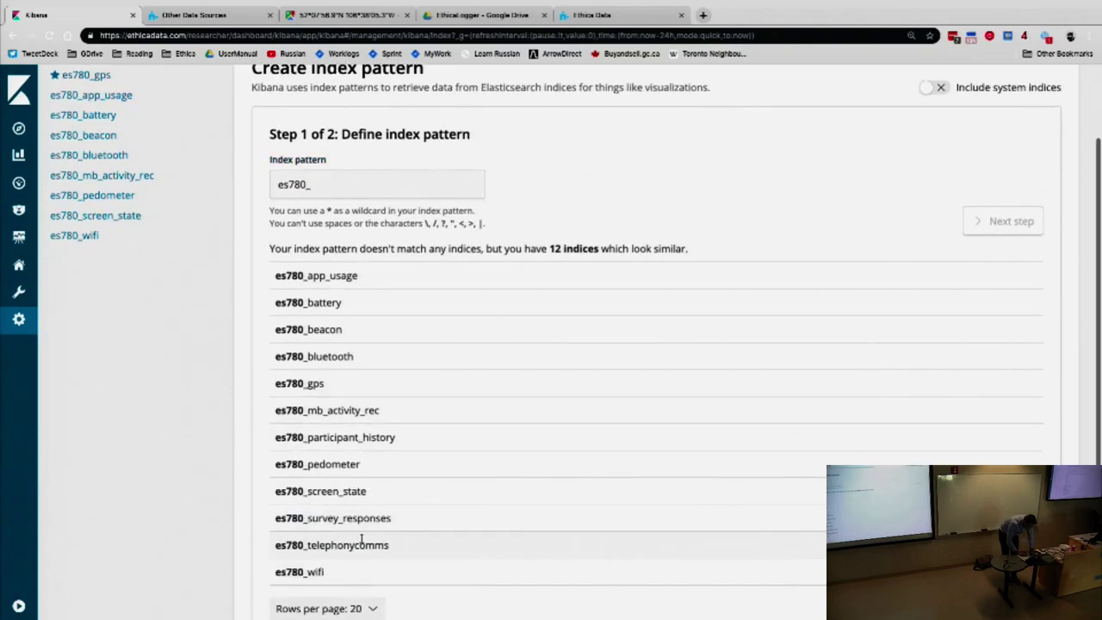
double_click(338, 544)
key("ctrl+c")
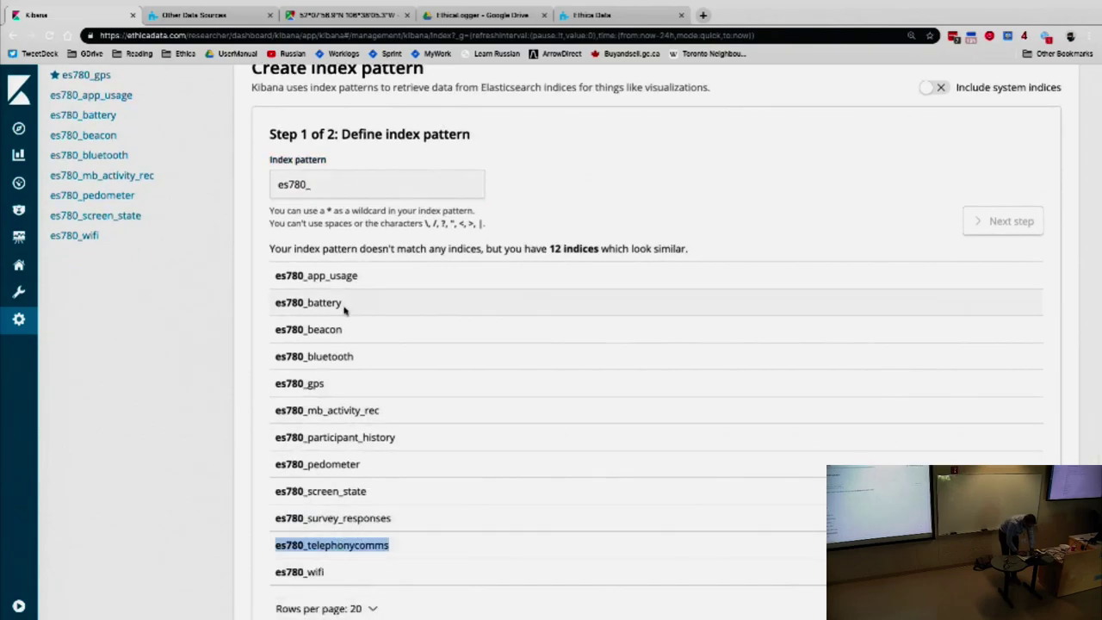
scroll(348, 310, "up", 2)
double_click(327, 258)
key("ctrl+v")
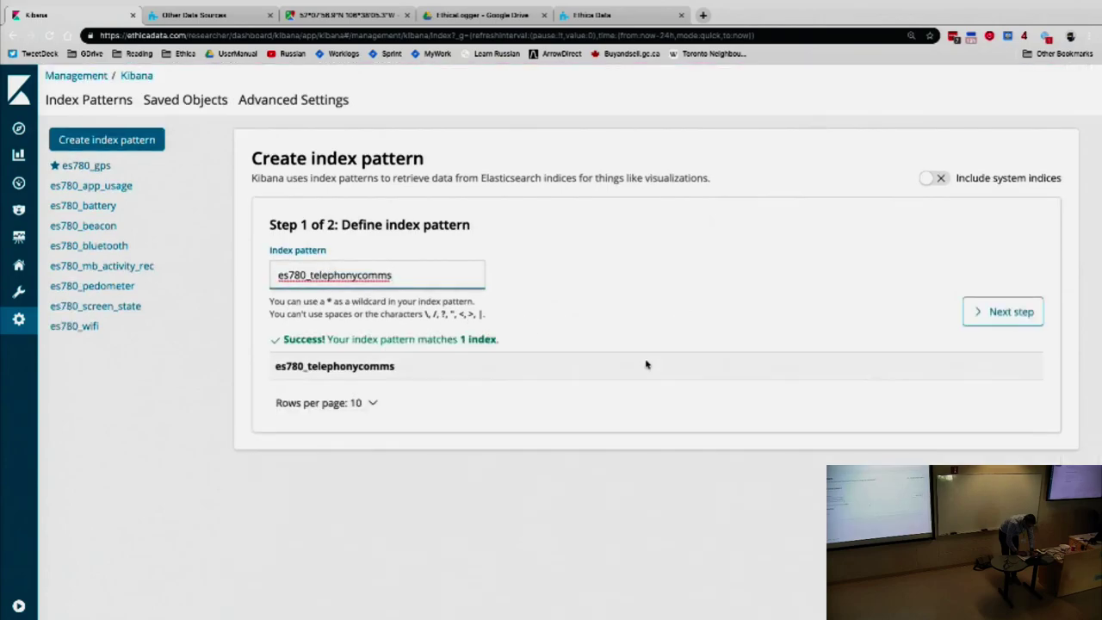
Set record_time as the time filter field and create the es780_telephonycomms index pattern
left_click(991, 311)
left_click(443, 300)
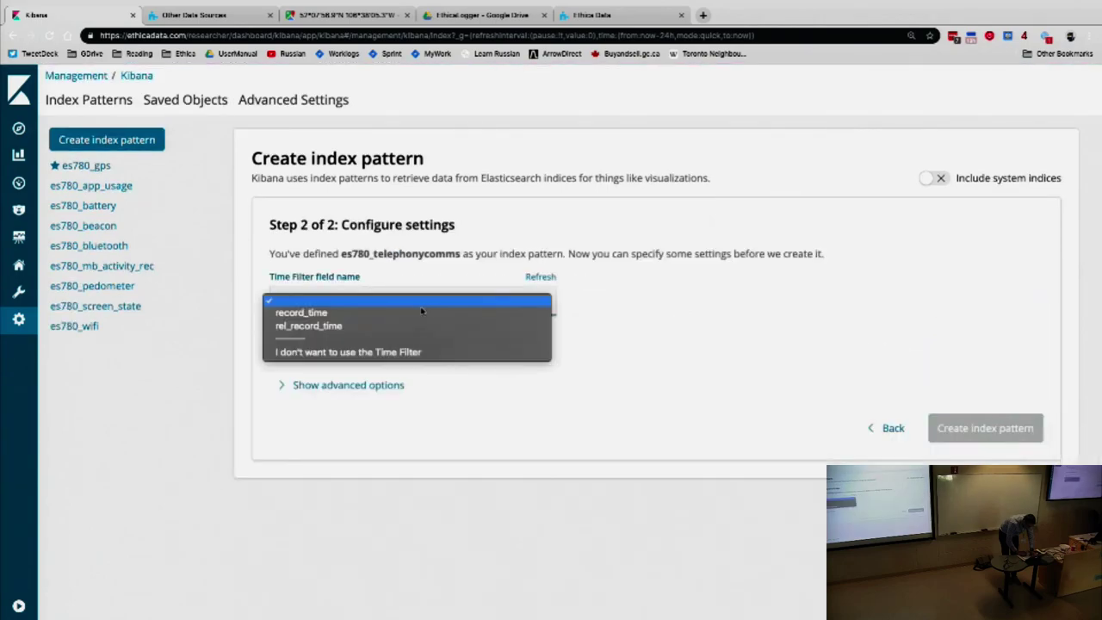
left_click(418, 312)
left_click(1005, 435)
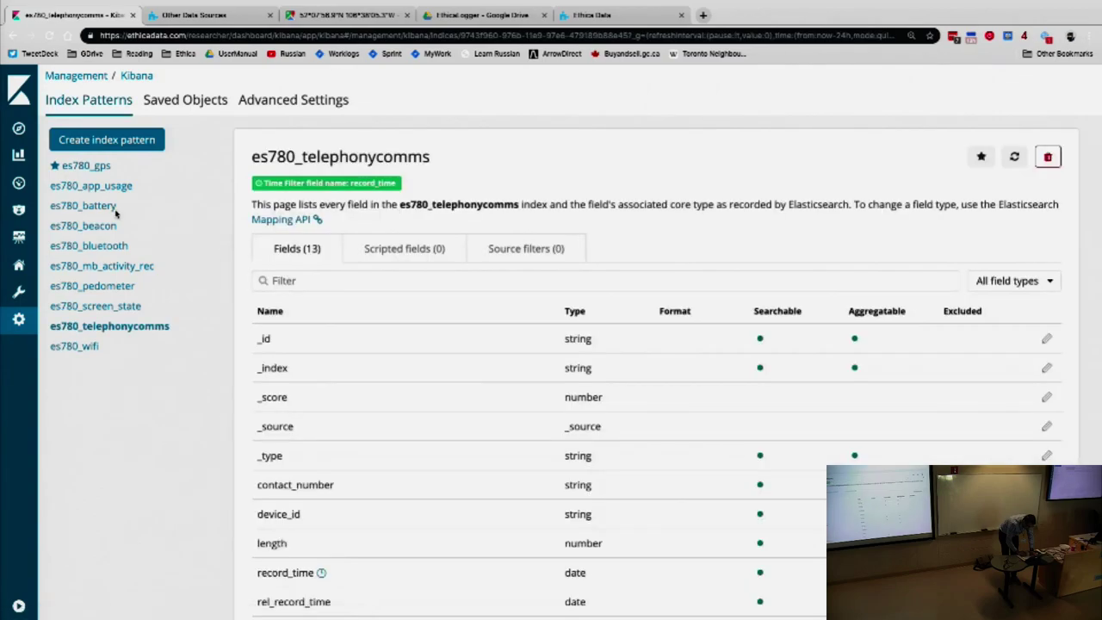
Show the records of the es780_telephonycomms index pattern in Discover
left_click(18, 128)
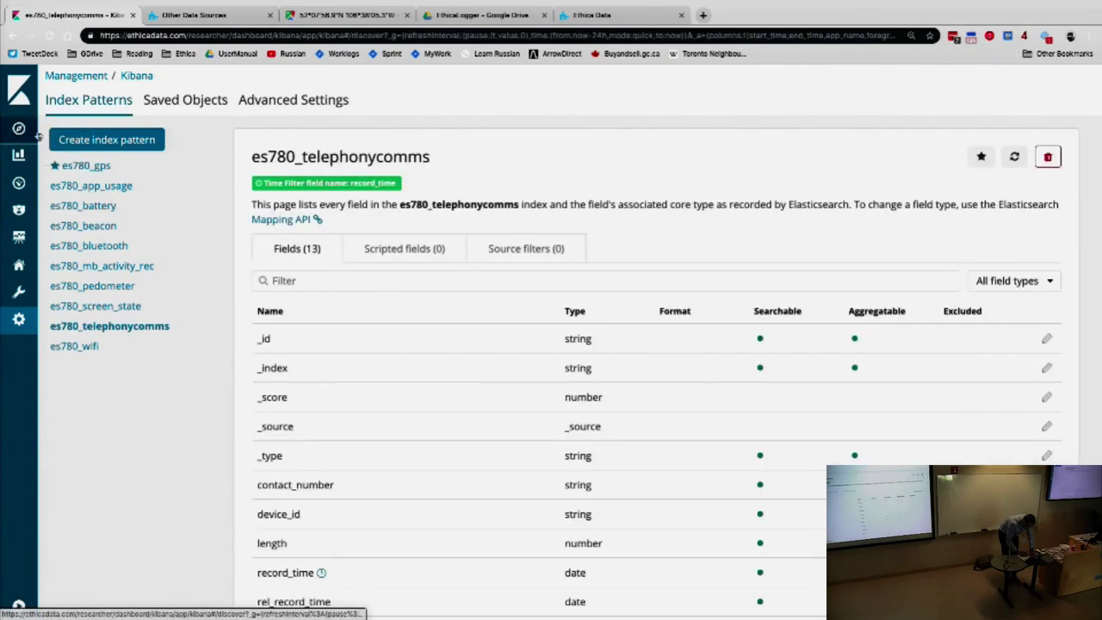
left_click(173, 162)
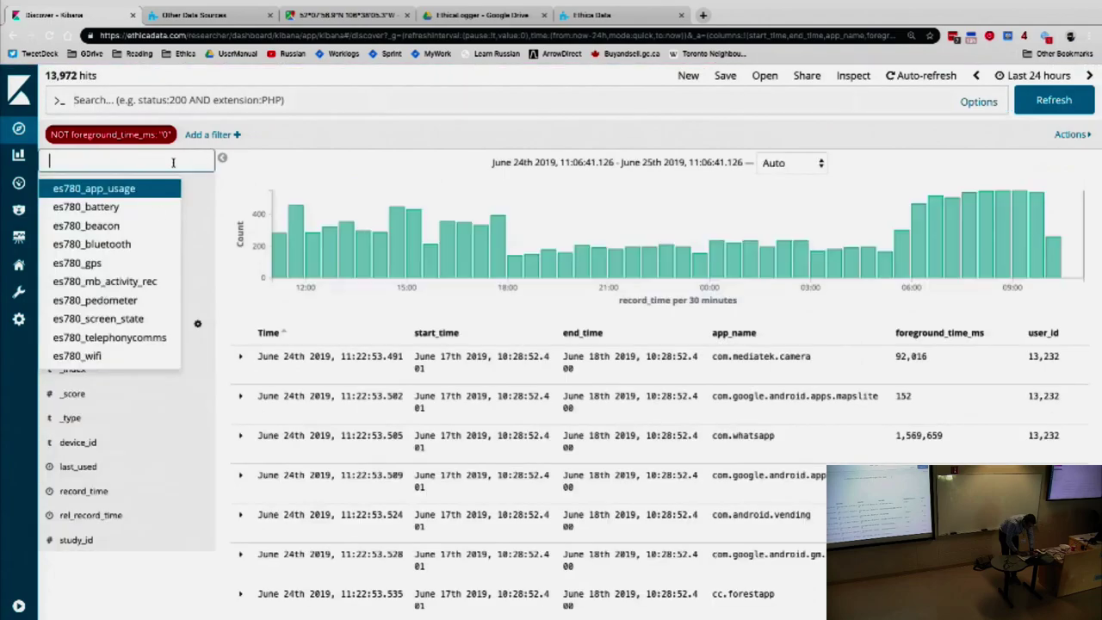
left_click(129, 337)
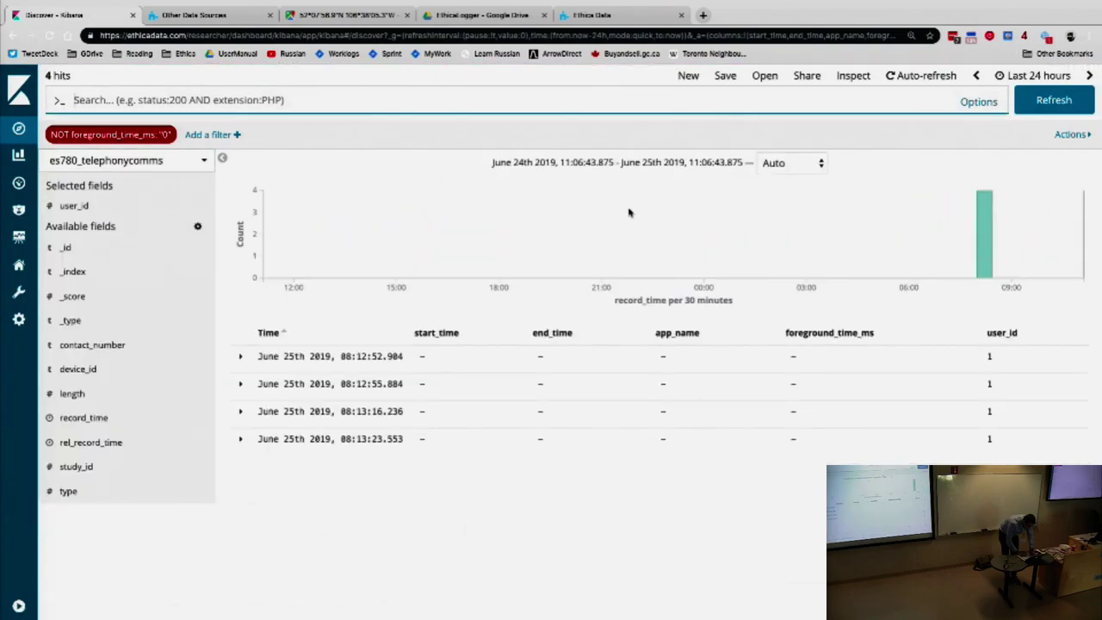
Remove the start_time, end_time, app_name, foreground_time_ms and user_id columns from the records table
left_click(464, 333)
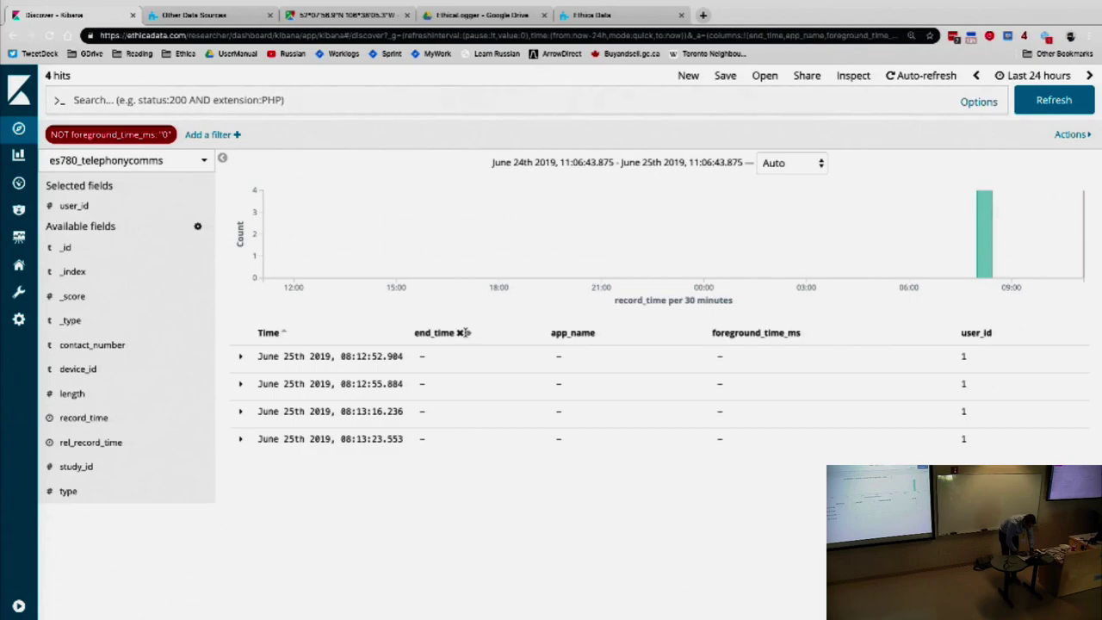
left_click(464, 333)
left_click(463, 333)
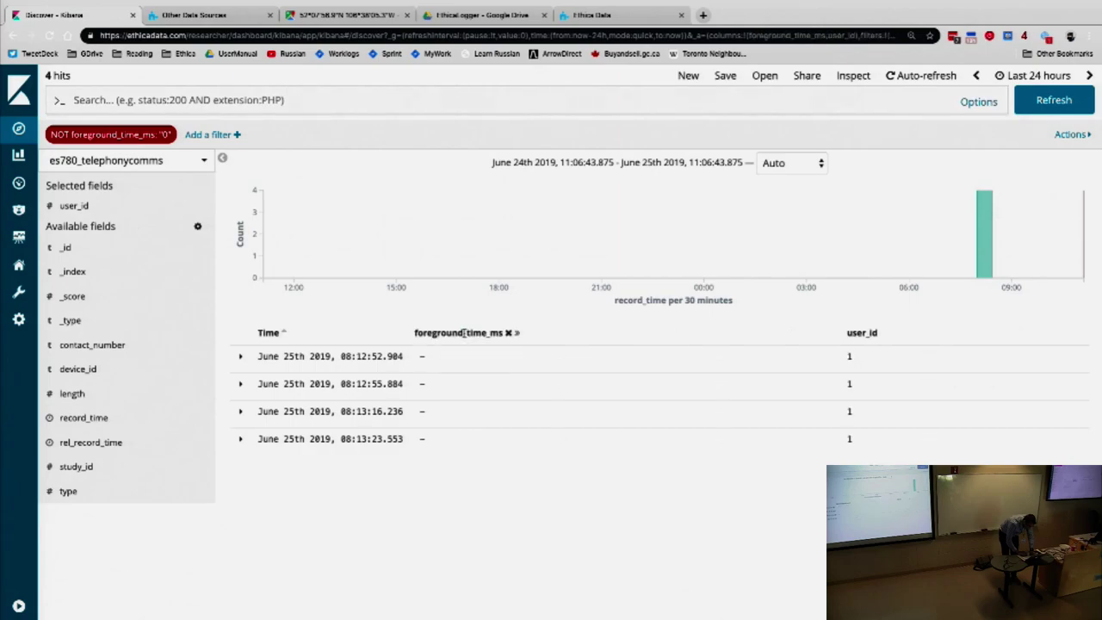
left_click(508, 333)
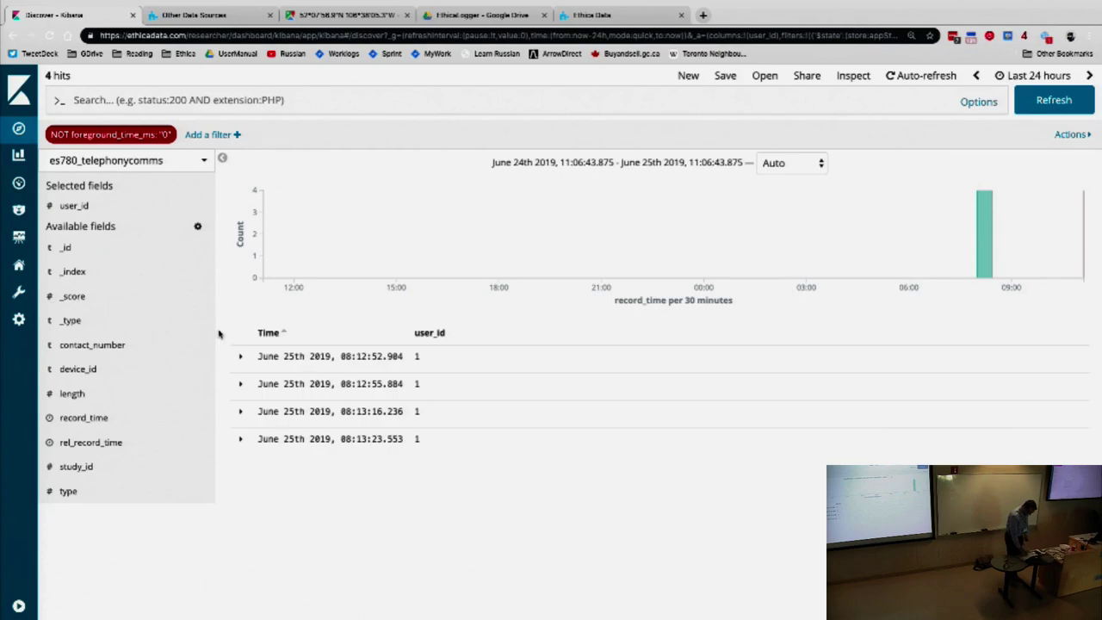
left_click(459, 333)
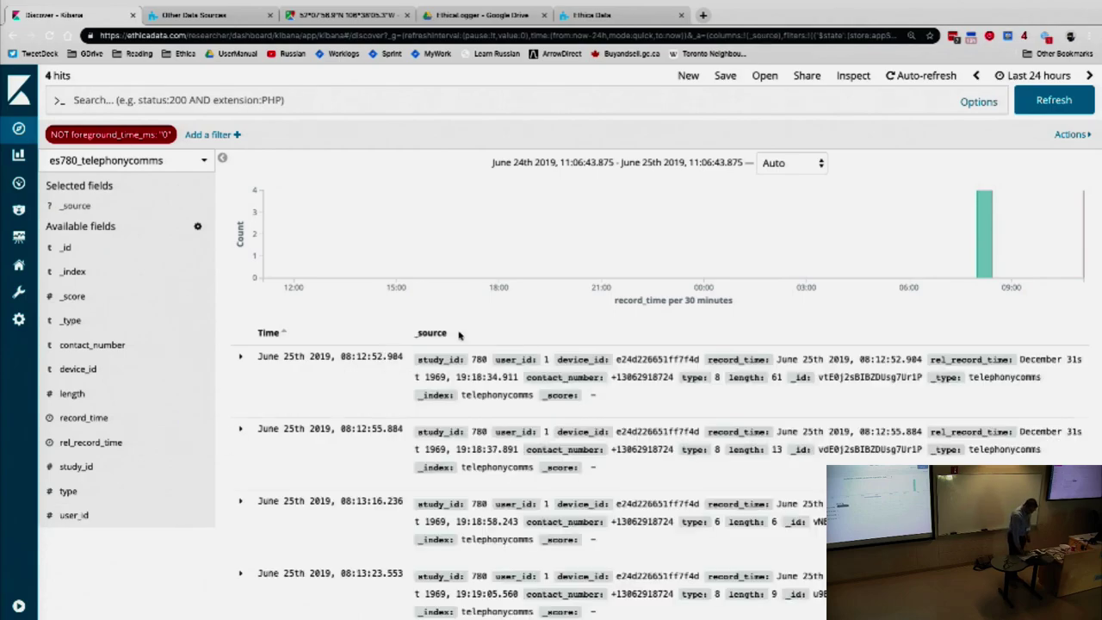
Look up the Contact Network page in the Ethica data sources documentation at default zoom, and return to Kibana
mouse_move(152, 320)
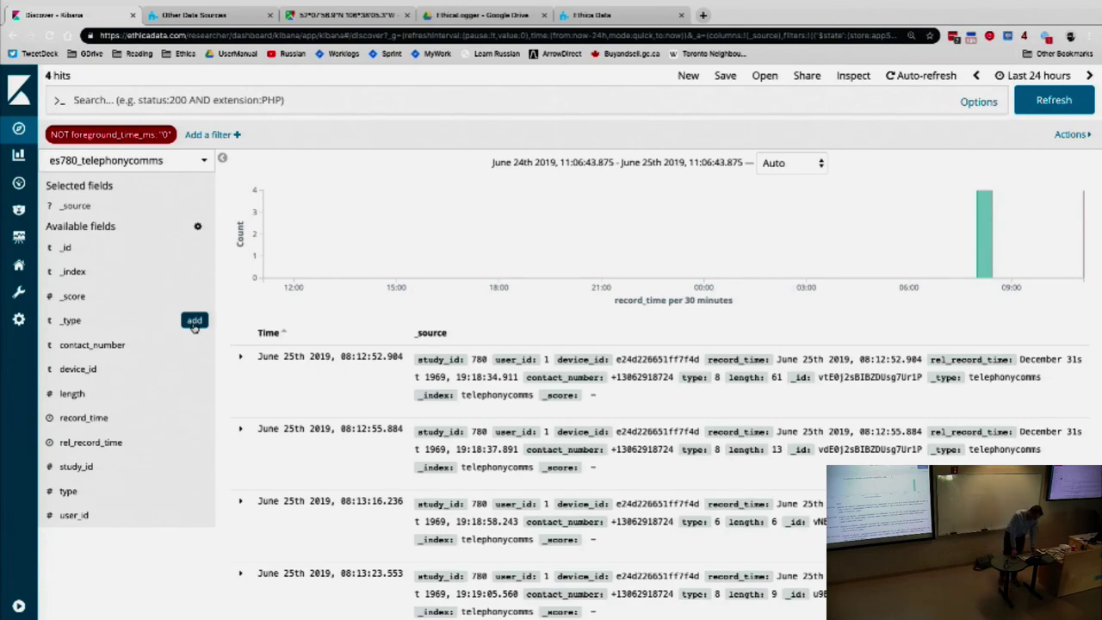
key("ctrl+Tab")
key("Home")
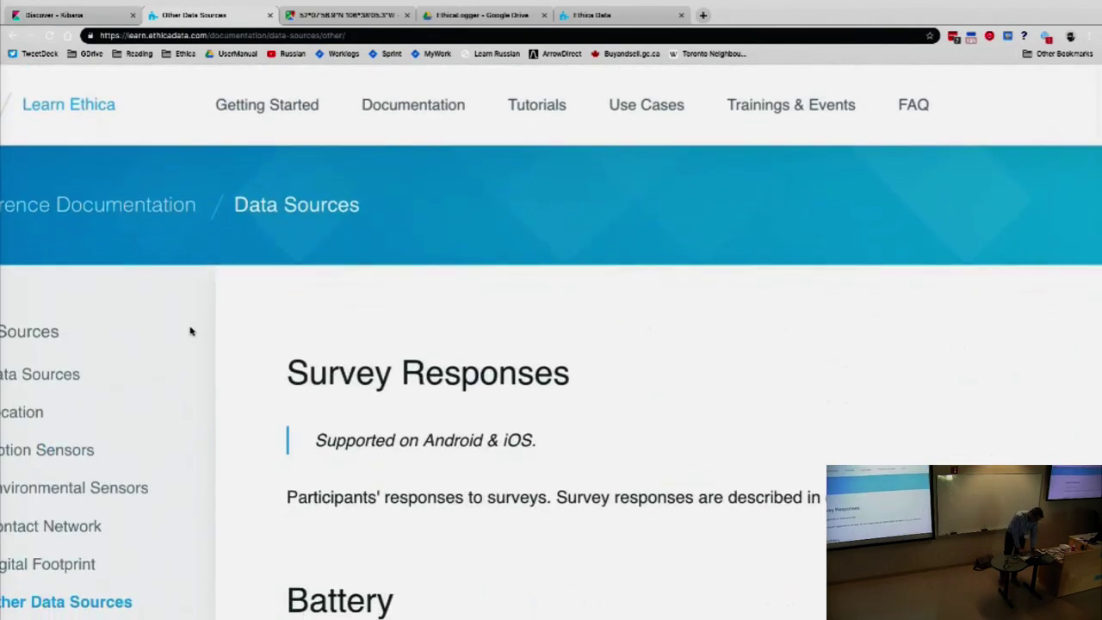
key("ctrl+0")
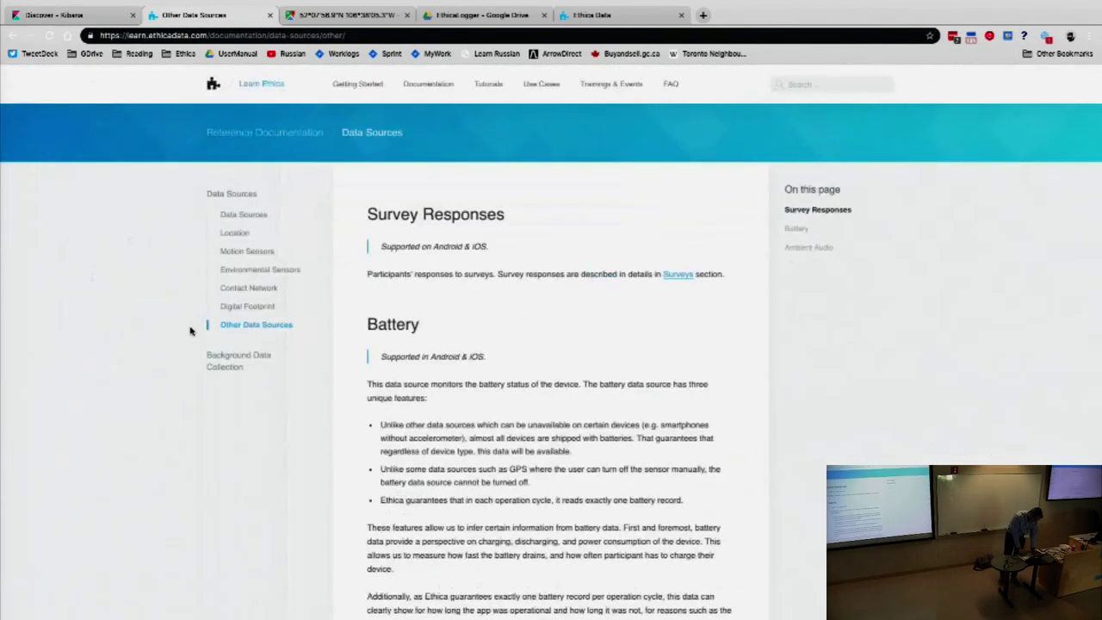
left_click(236, 234)
left_click(241, 288)
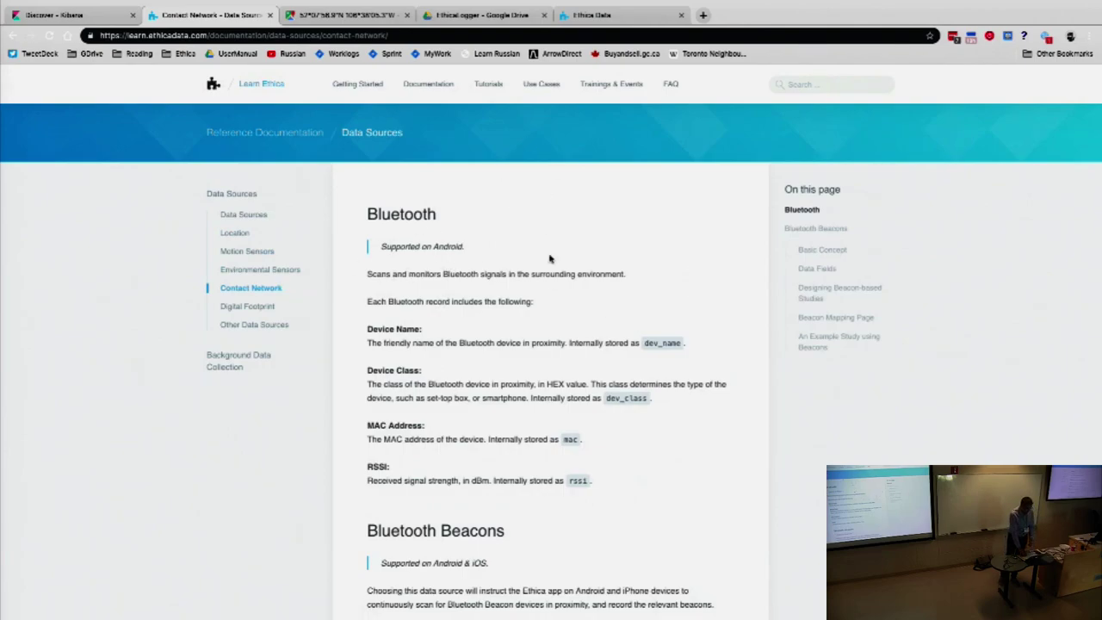
left_click(54, 15)
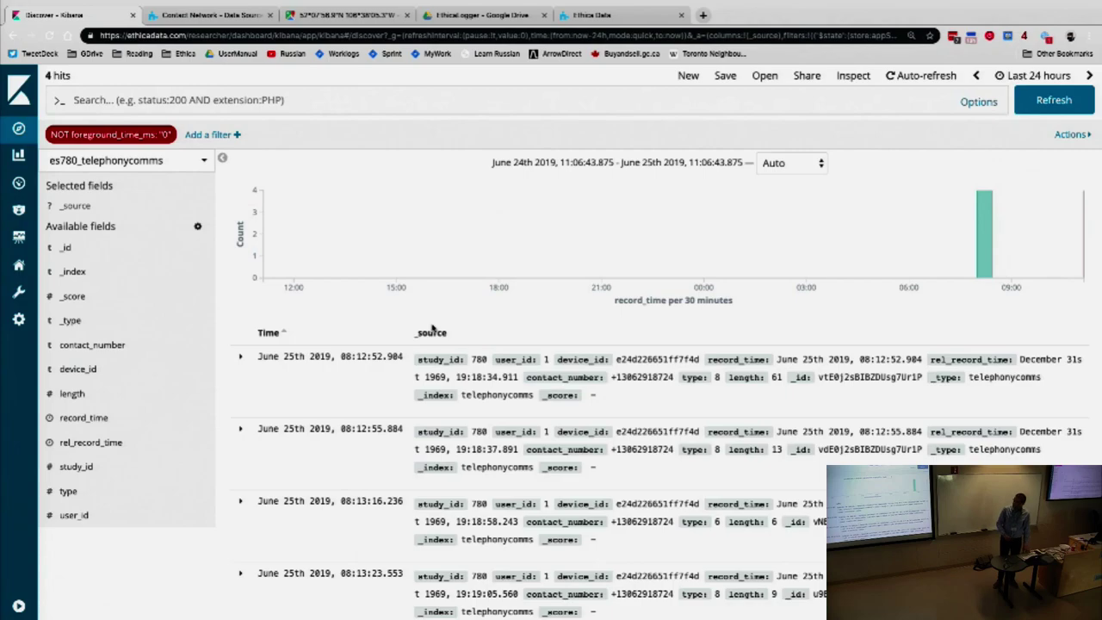
View the Wearables and Physiological Data and Expected Record Count per Data Source slides, and return to Kibana
scroll(432, 328, "down", 1)
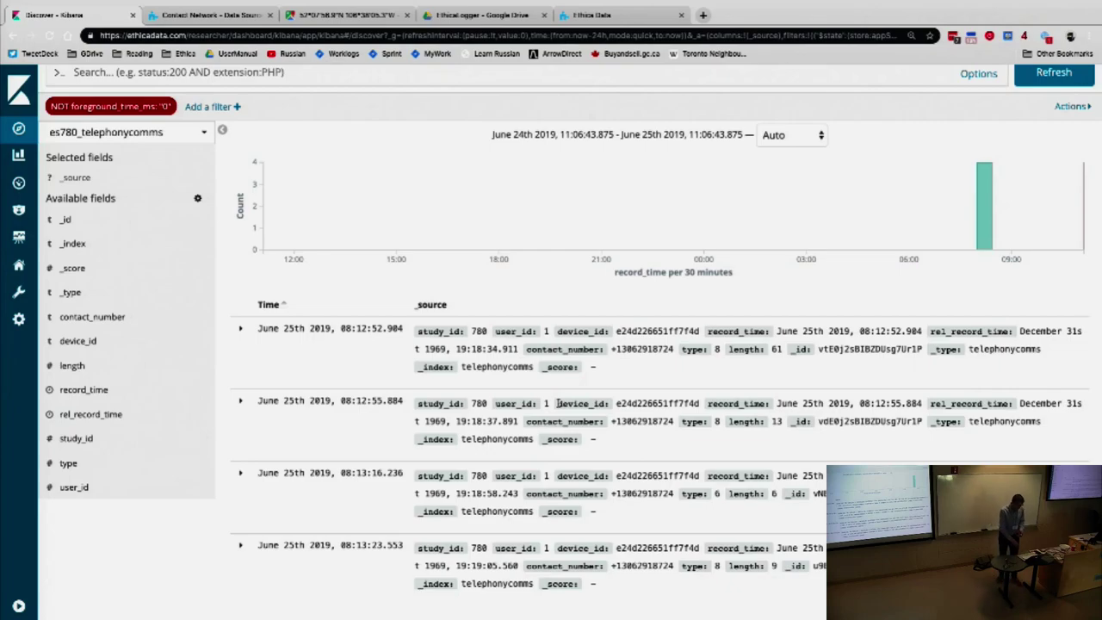
key("Right")
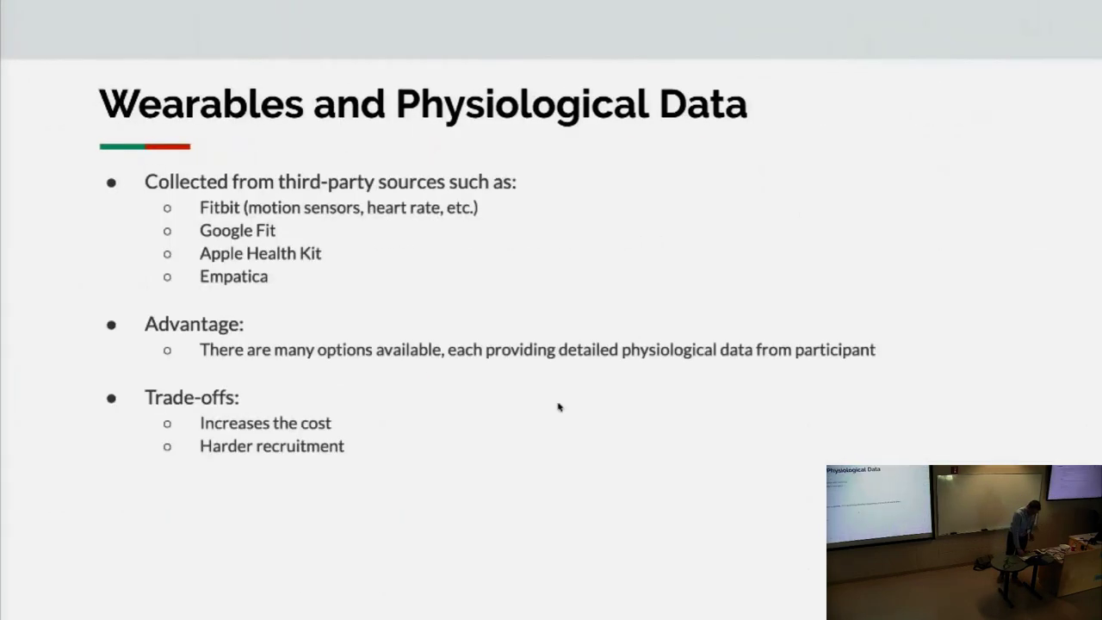
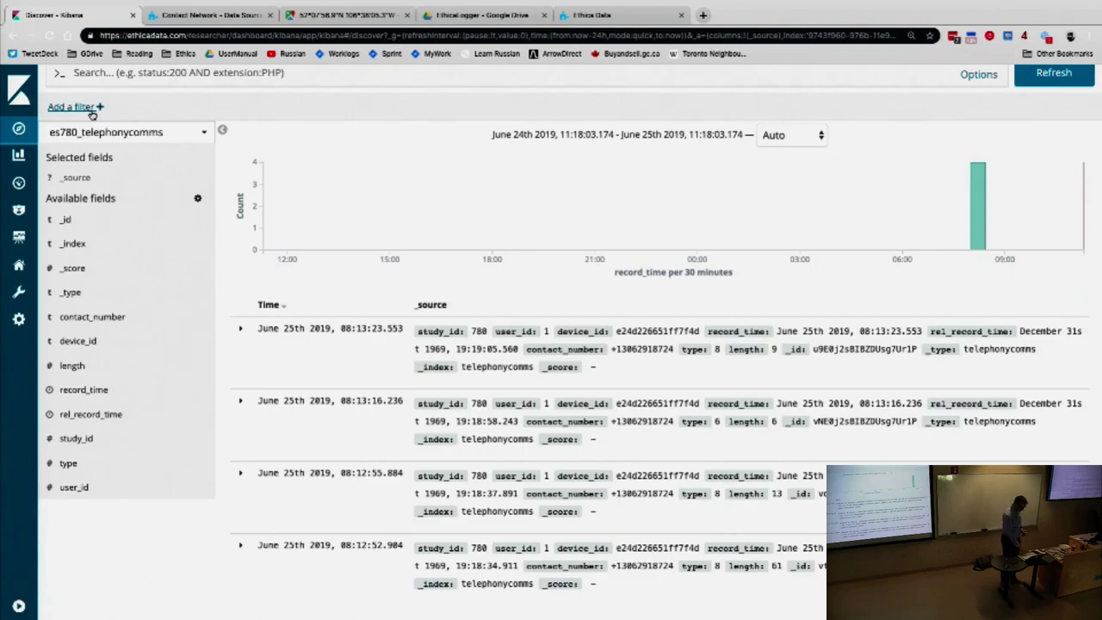
scroll(91, 113, "up", 1)
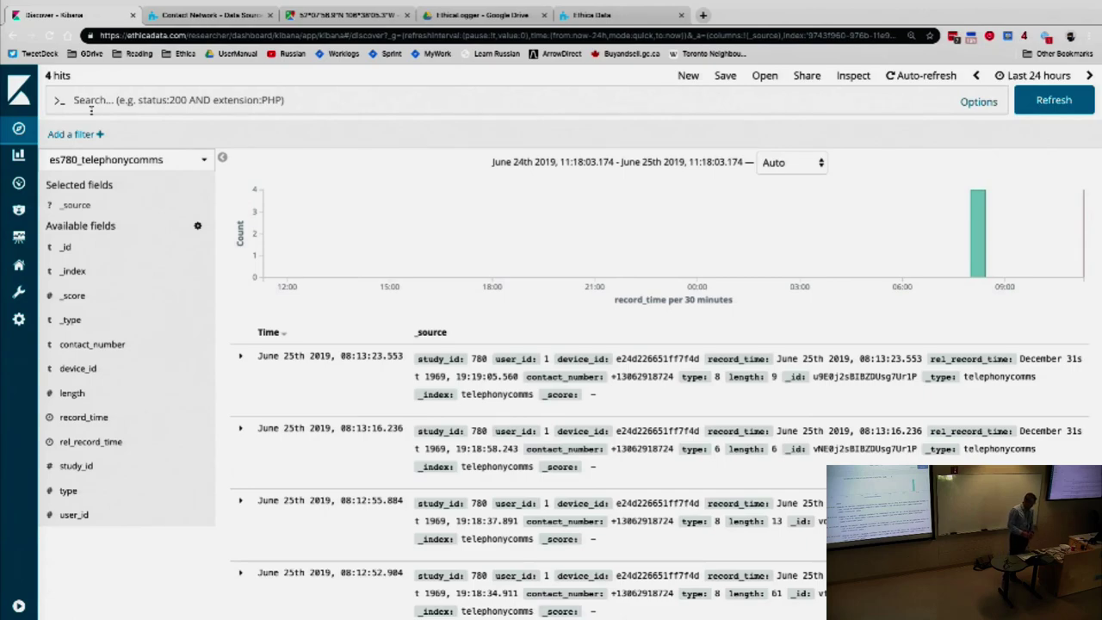
key("ctrl+Right")
key("ctrl+Right")
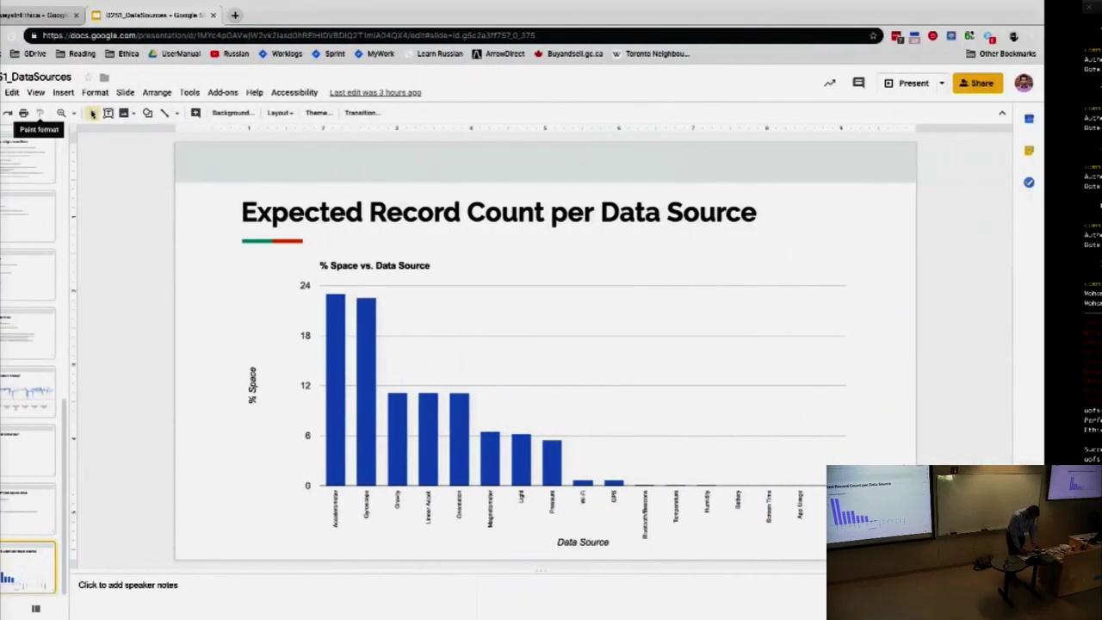
key("ctrl+Left")
key("ctrl+Left")
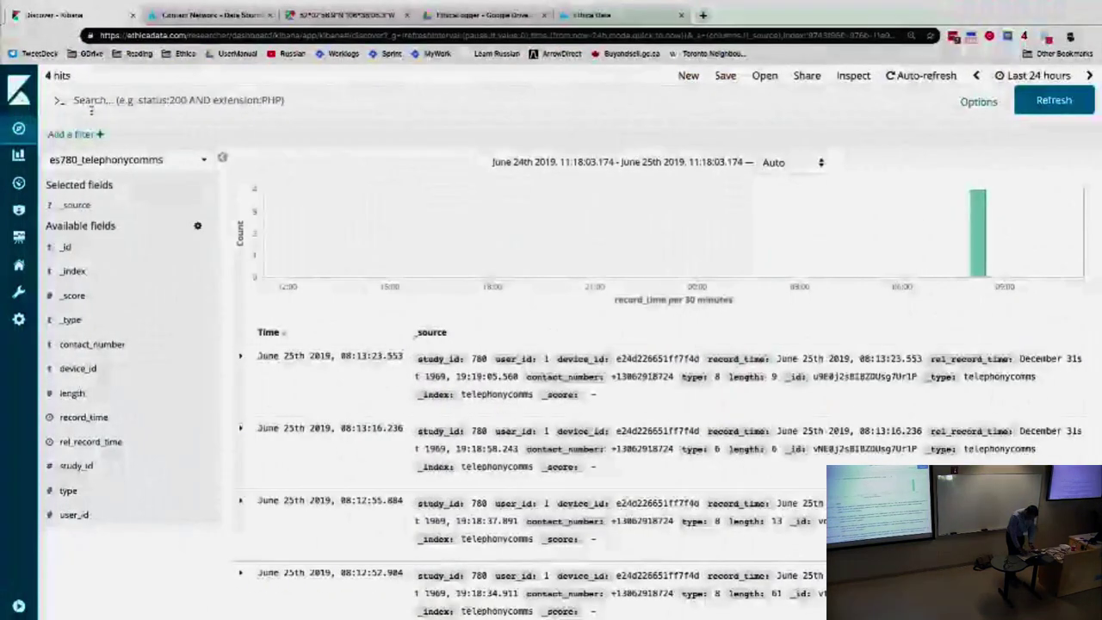
Open ethicadata.com in a private browser window and go to the researcher dashboard's sign-in page
key("ctrl+shift+n")
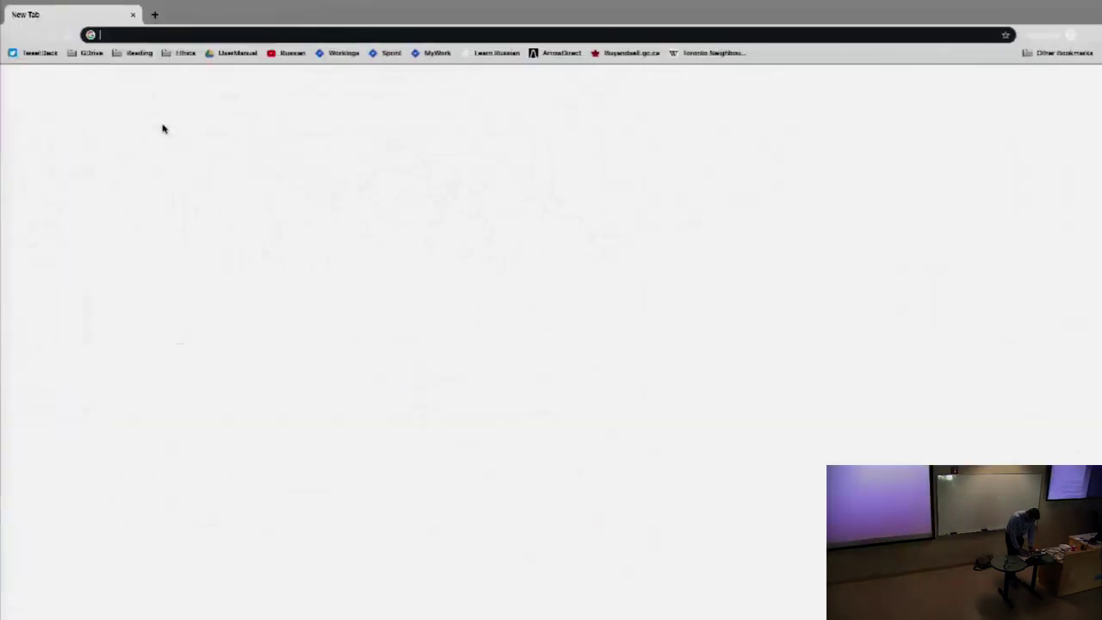
type("ethicadata.com")
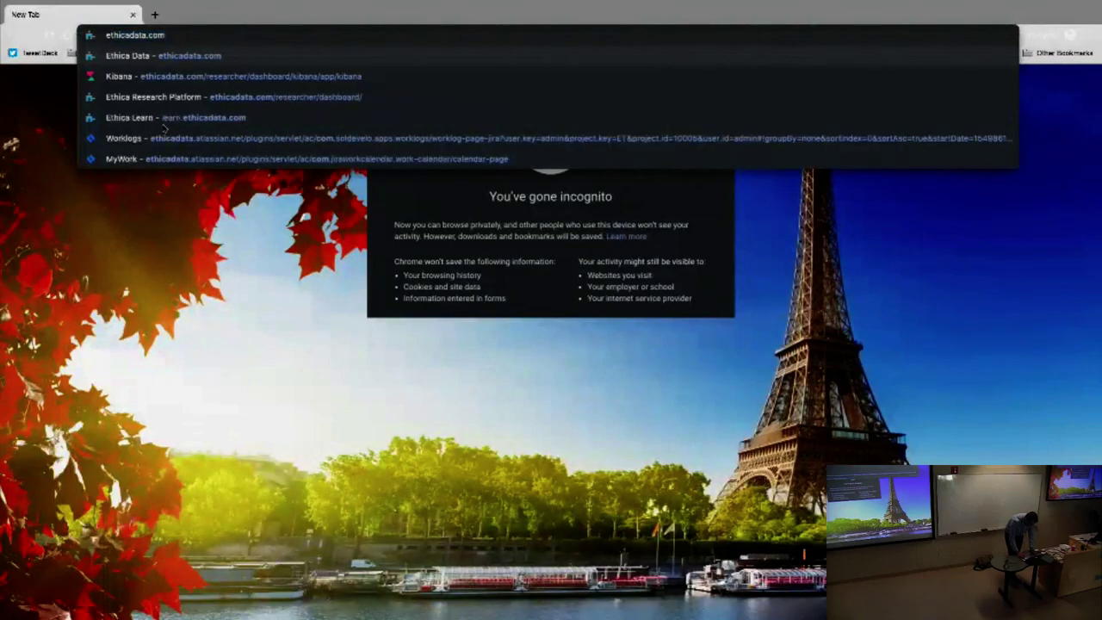
key("Return")
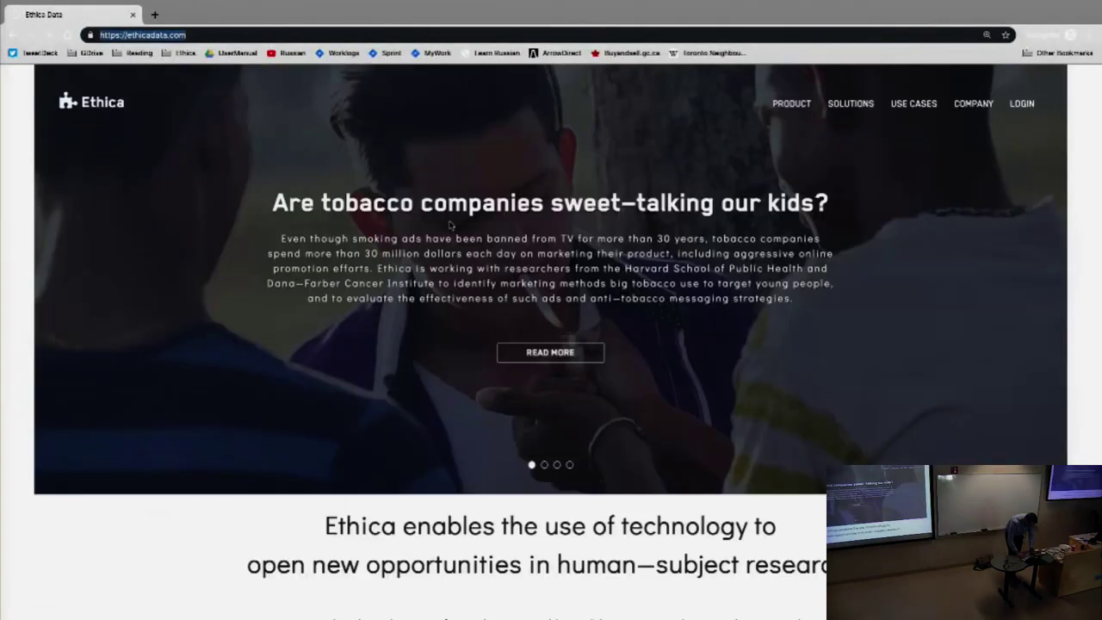
type(".")
key("BackSpace")
type("/re")
key("Return")
Sign in to the researcher dashboard with the first saved account's e-mail and password
left_click(551, 308)
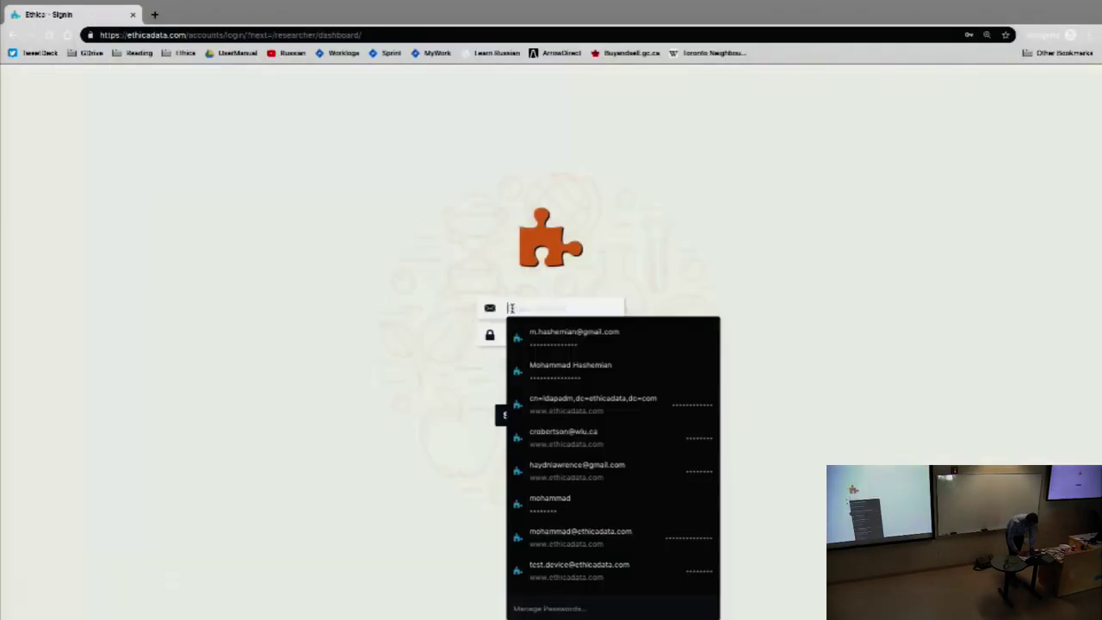
left_click(566, 328)
left_click(517, 417)
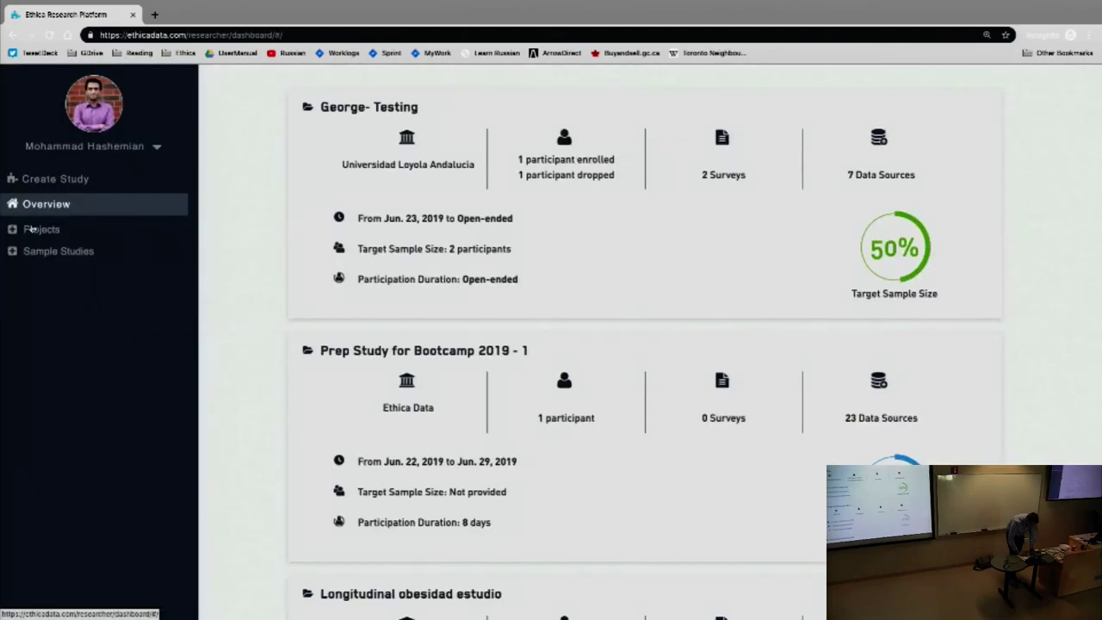
Open Kibana for the first listed project and start creating an index pattern with the side navigation collapsed
left_click(39, 229)
left_click(57, 252)
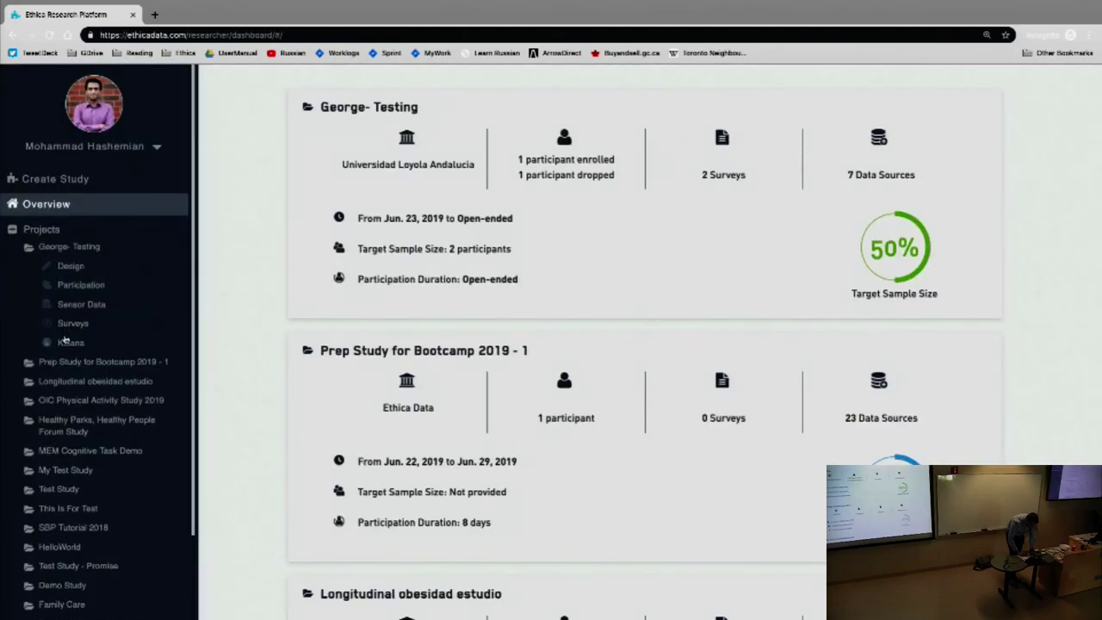
left_click(73, 344)
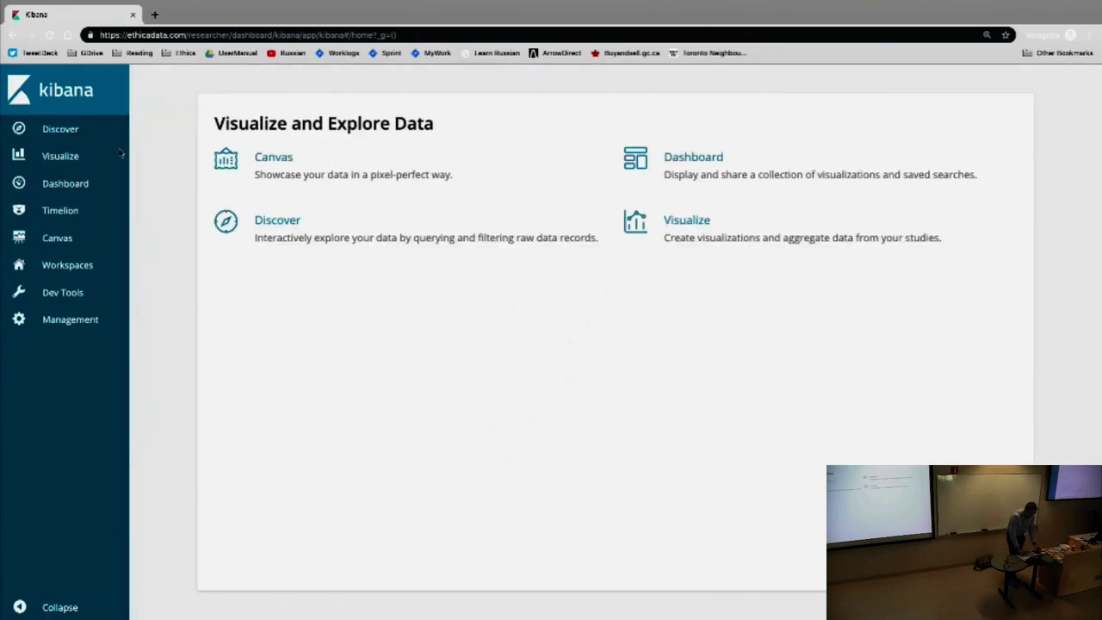
left_click(96, 320)
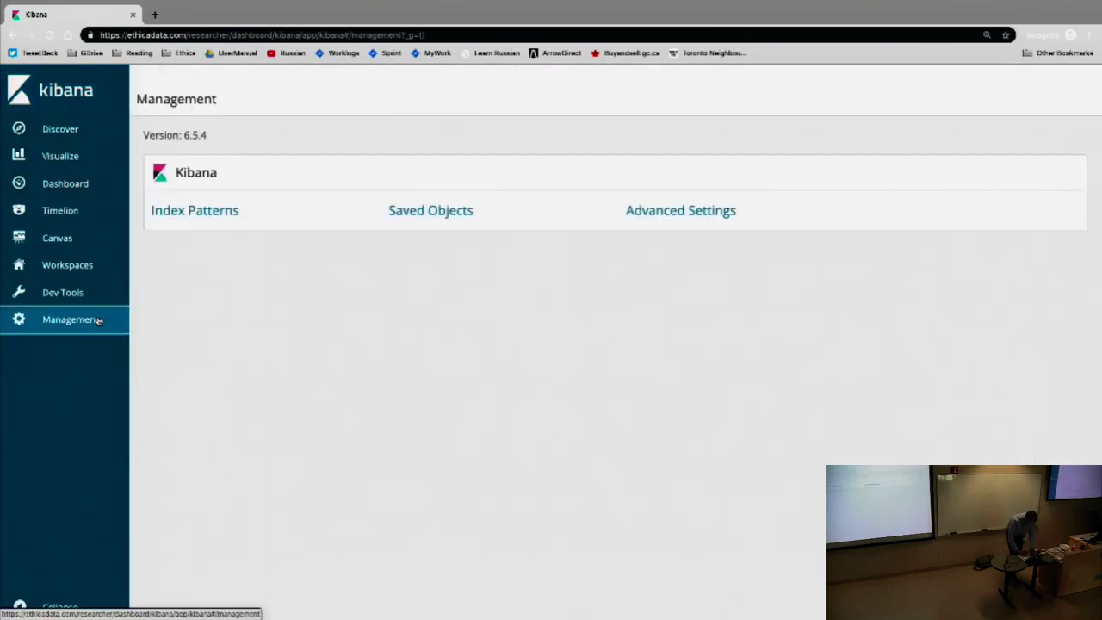
left_click(179, 213)
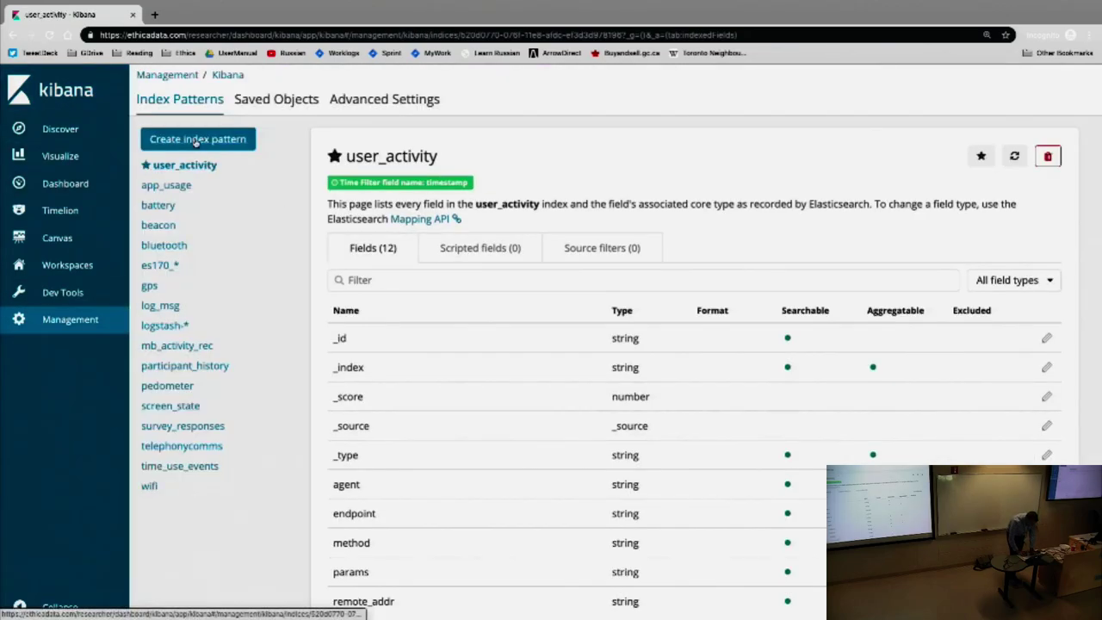
left_click(197, 138)
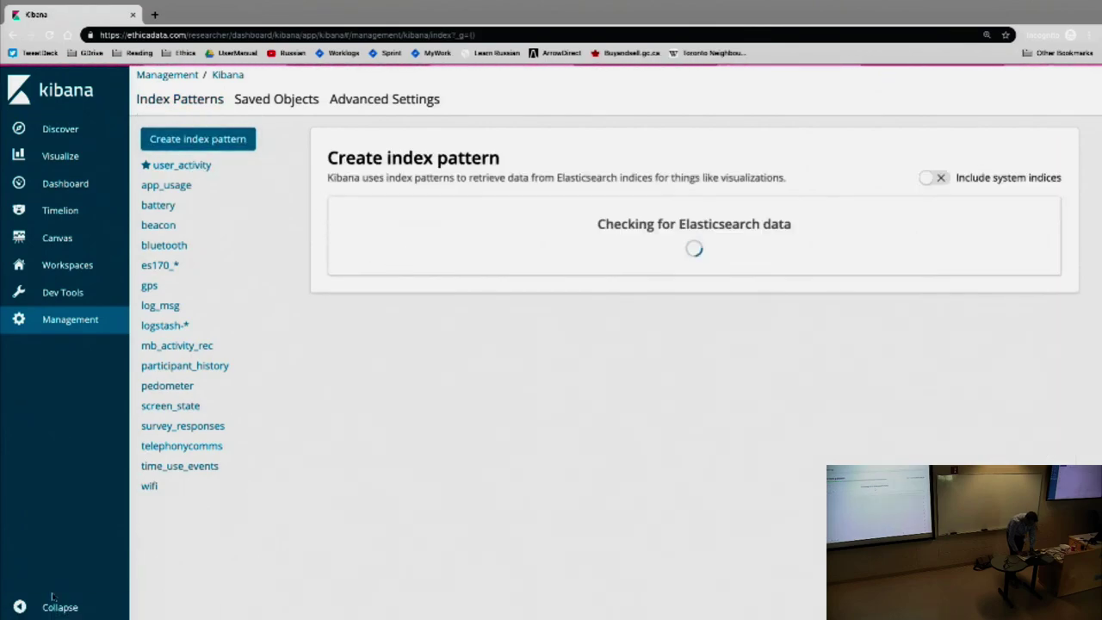
left_click(20, 606)
Check whether any available index matches the index pattern "calories"
type("esStudyID_DataSource")
key("ctrl+a")
type("calo")
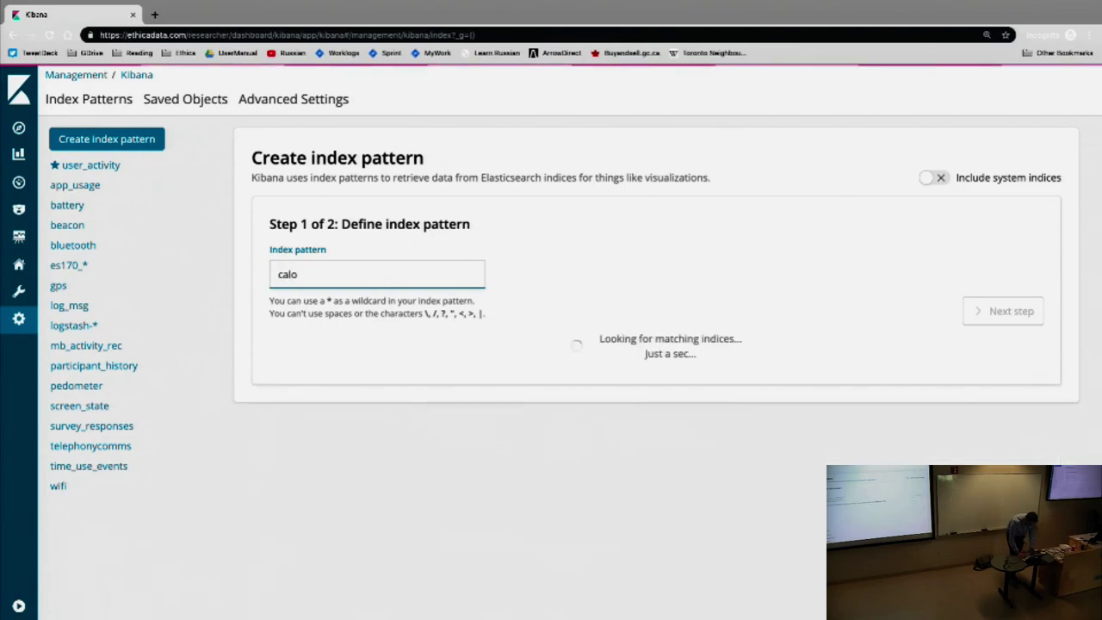
type("ries")
Check the available indices for the index pattern "heart_rate", searching the page for "heart" as well
key("ctrl+a")
key("BackSpace")
type("heart")
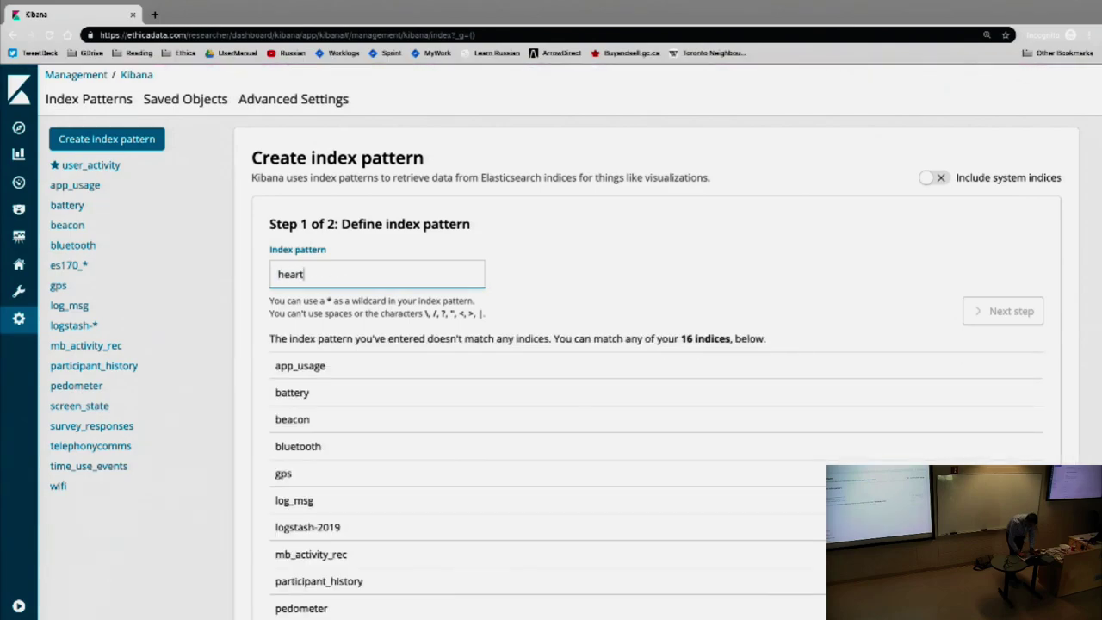
type("_rate")
scroll(489, 450, "down", 1)
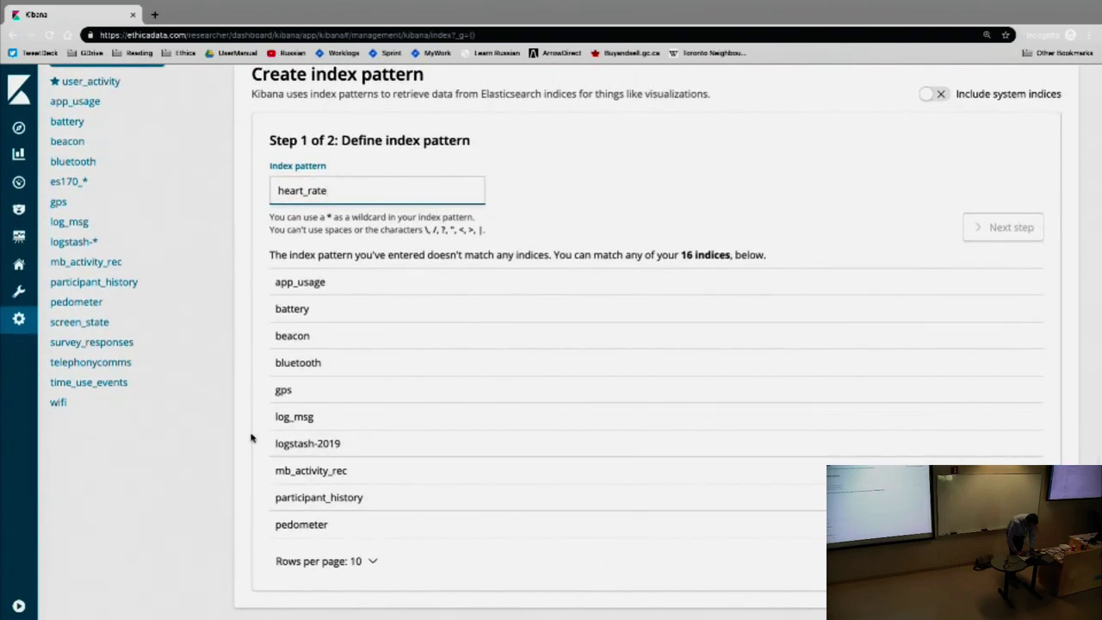
scroll(249, 438, "up", 1)
key("ctrl+f")
type("heart")
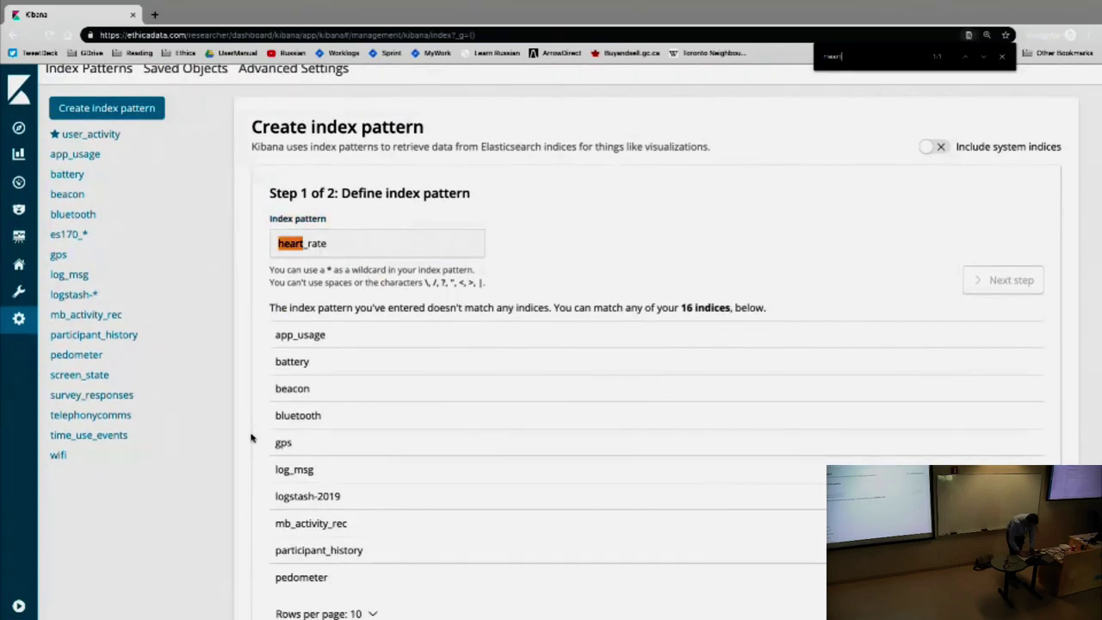
key("Escape")
Replace the index pattern with "sleep" and look through the available indices for a match
key("End")
key("ctrl+a")
key("BackSpace")
type("sleep")
key("BackSpace")
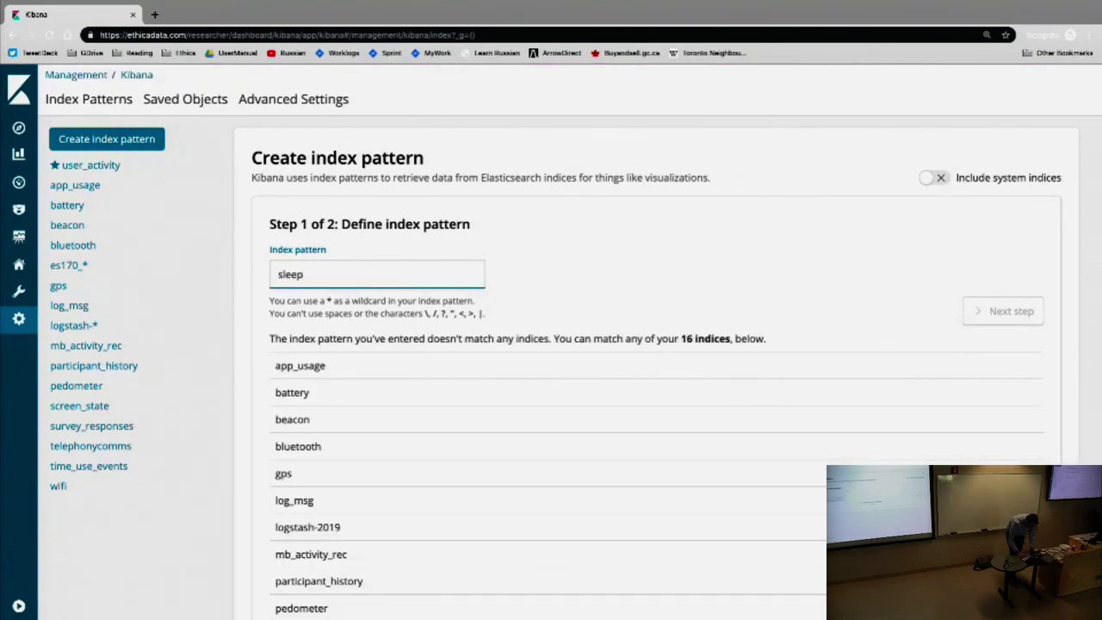
scroll(325, 594, "down", 1)
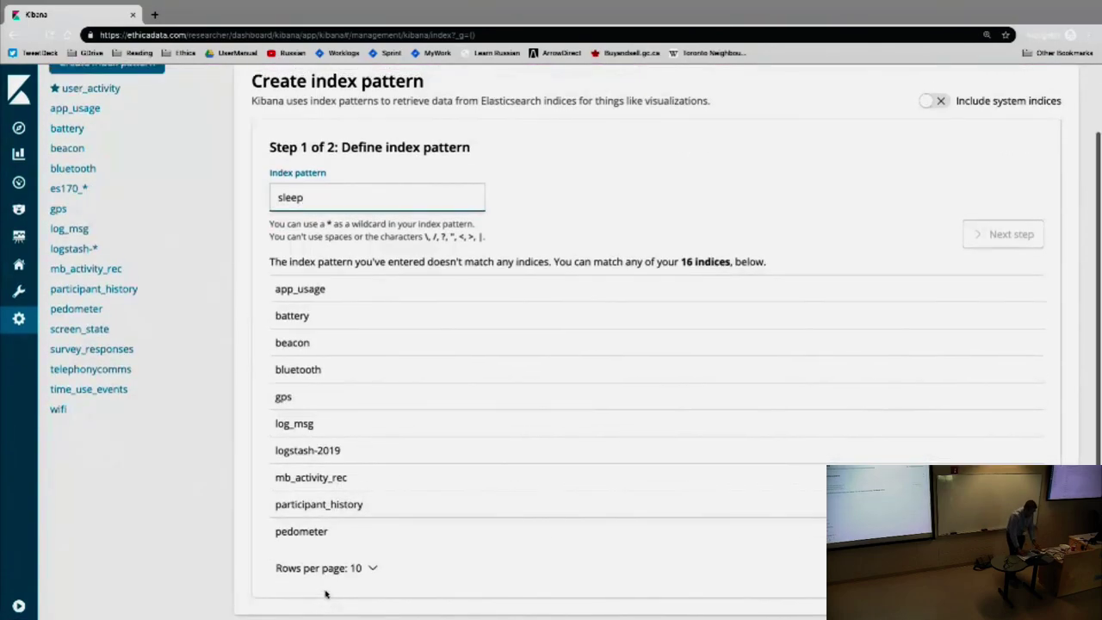
scroll(325, 593, "up", 1)
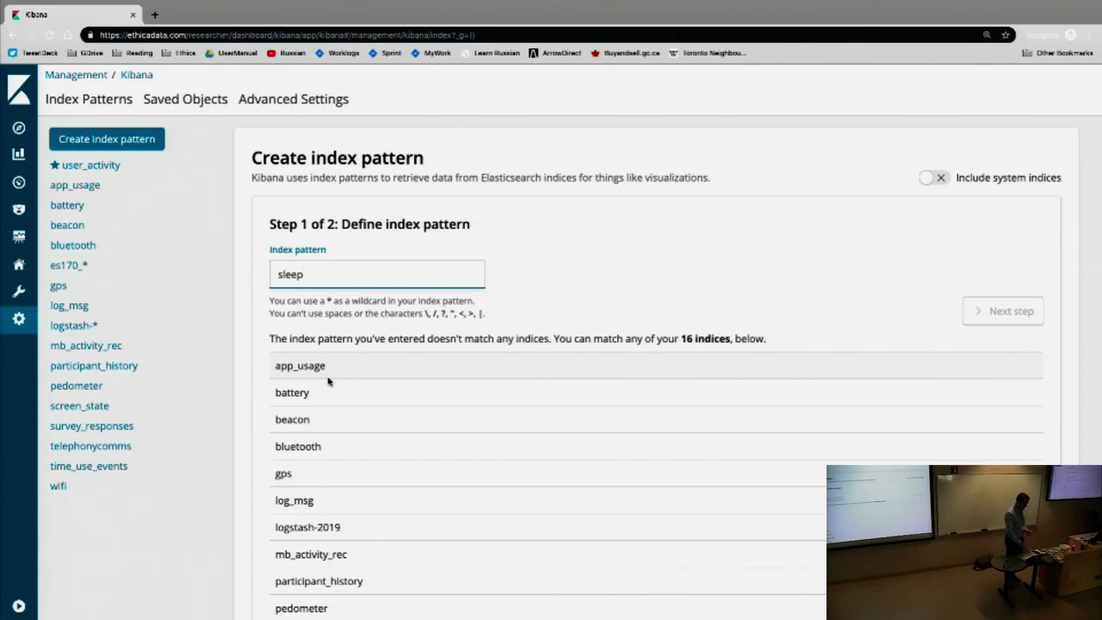
Return to the regular browser window and open the researcher dashboard from ethicadata.com in a new tab
key("ctrl+Left")
key("ctrl+Right")
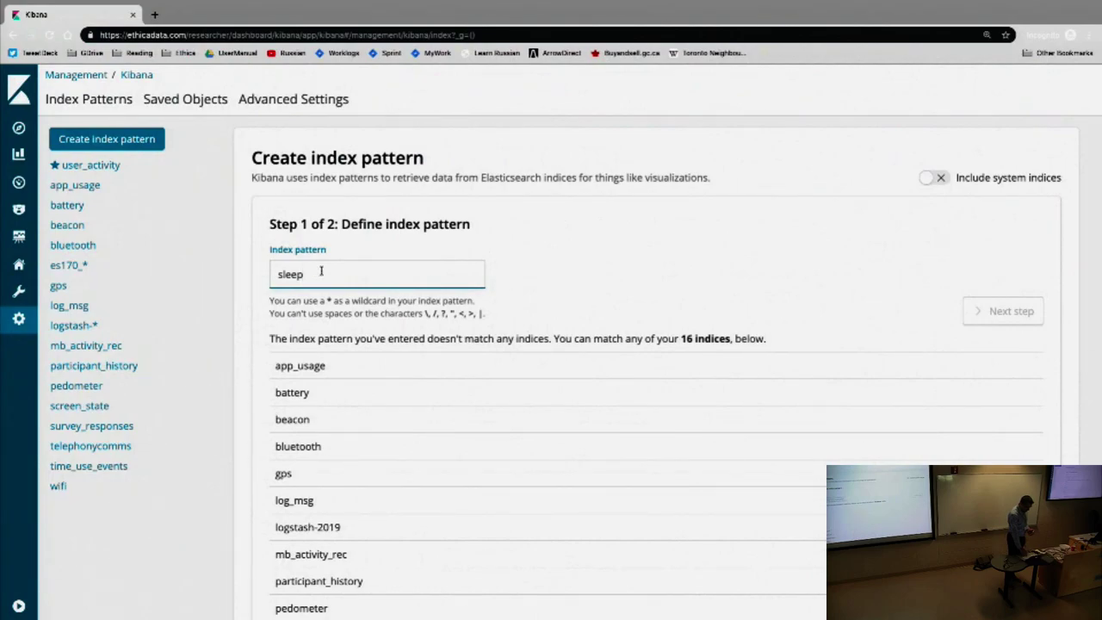
key("ctrl+Left")
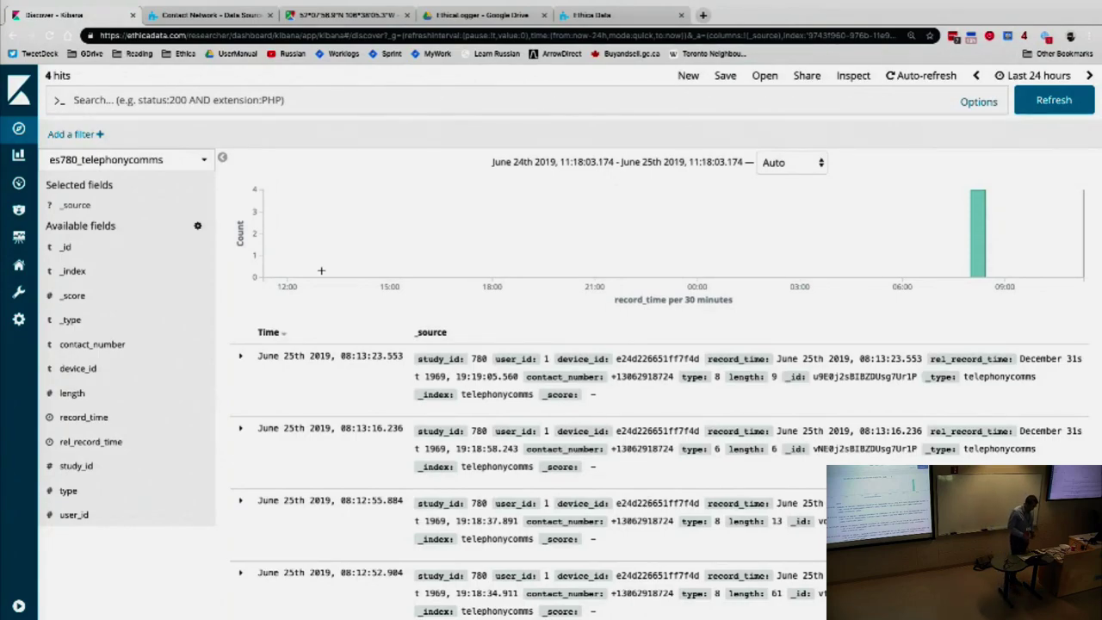
key("ctrl+t")
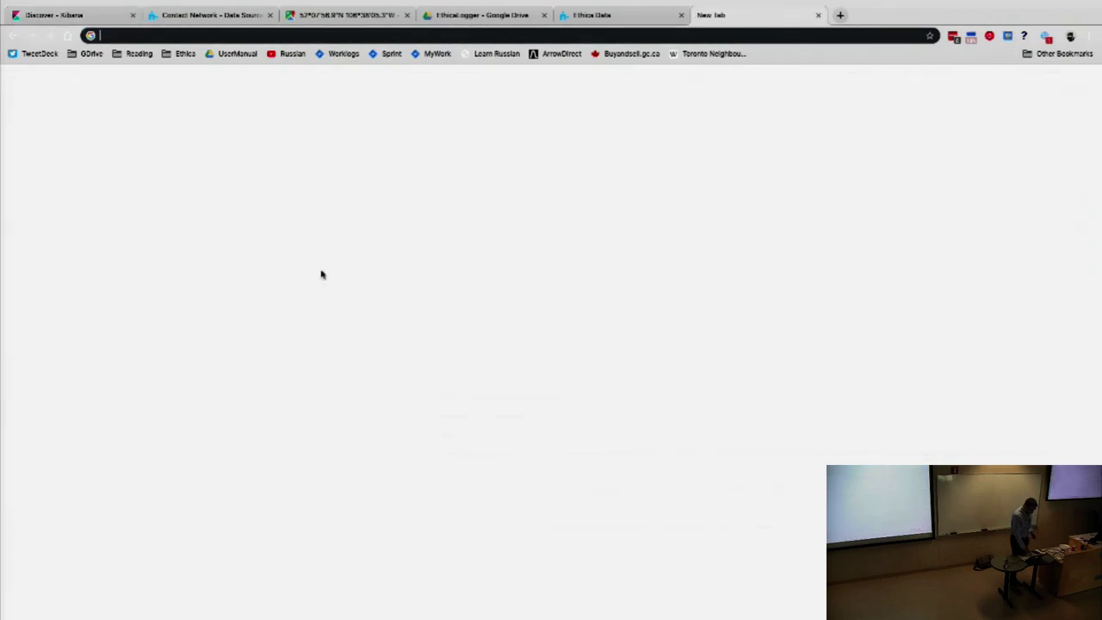
type("ethicadata.com")
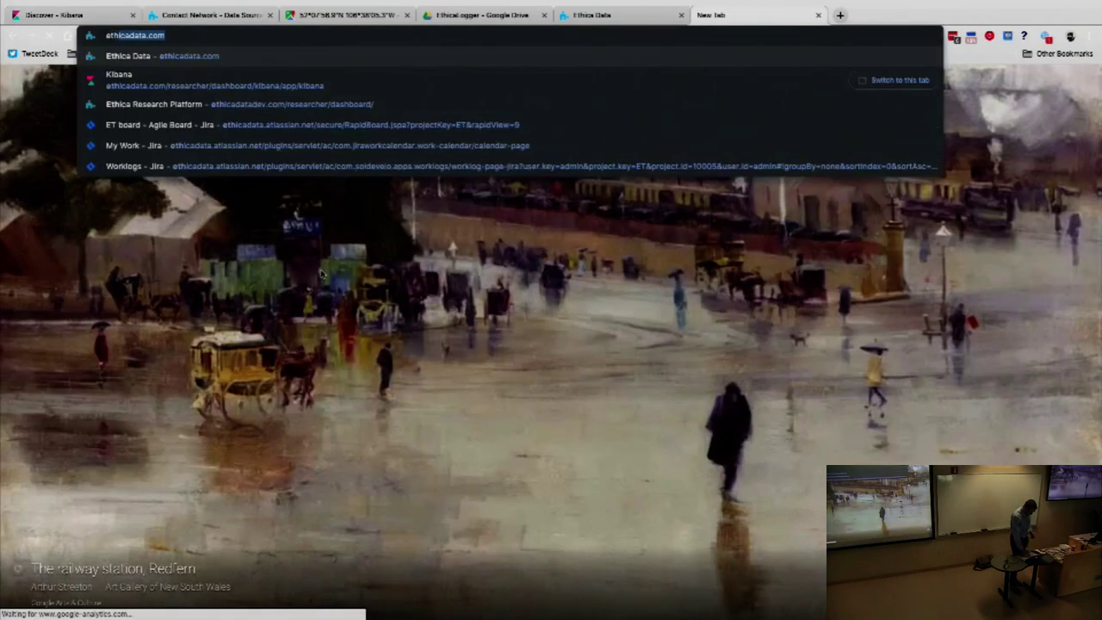
key("Return")
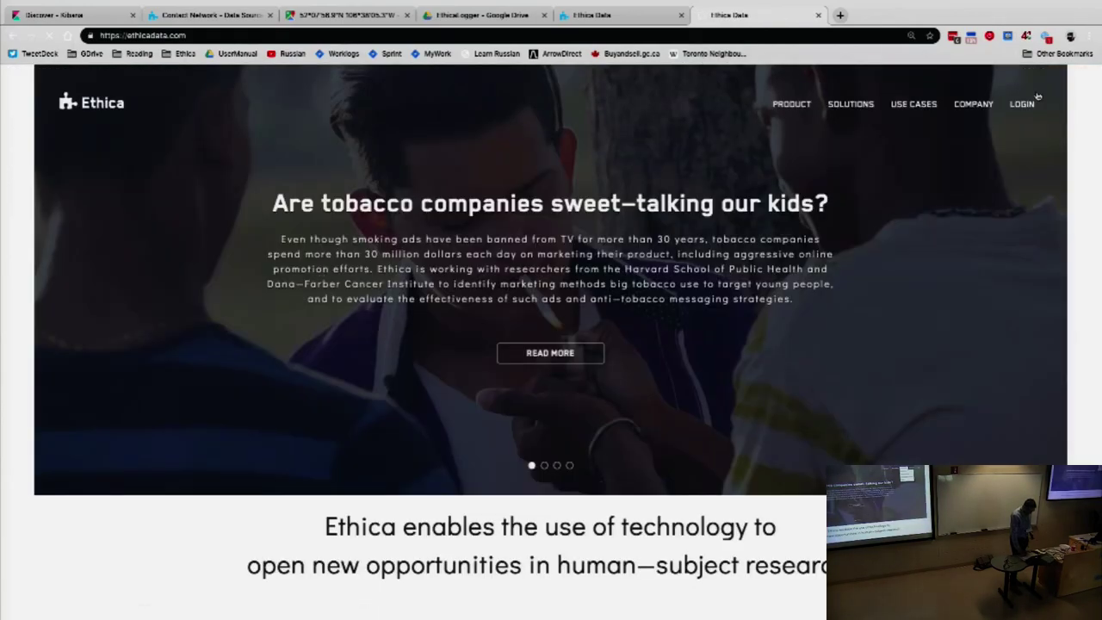
left_click(1022, 104)
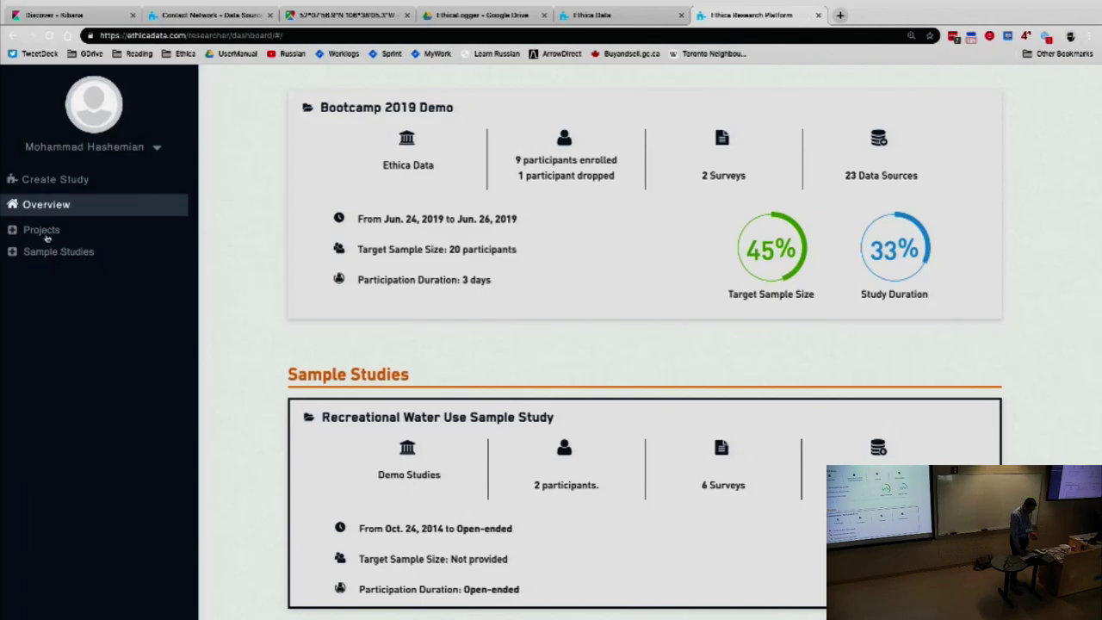
Open the sensor data export page of the Bootcamp 2019 Demo study and start a new export
left_click(43, 232)
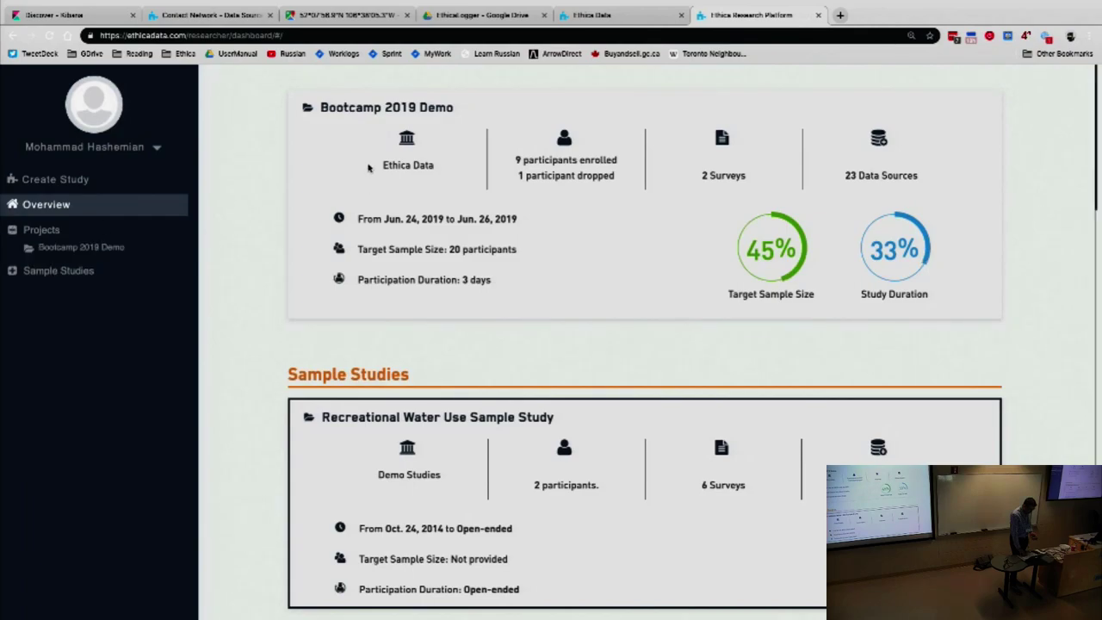
left_click(347, 108)
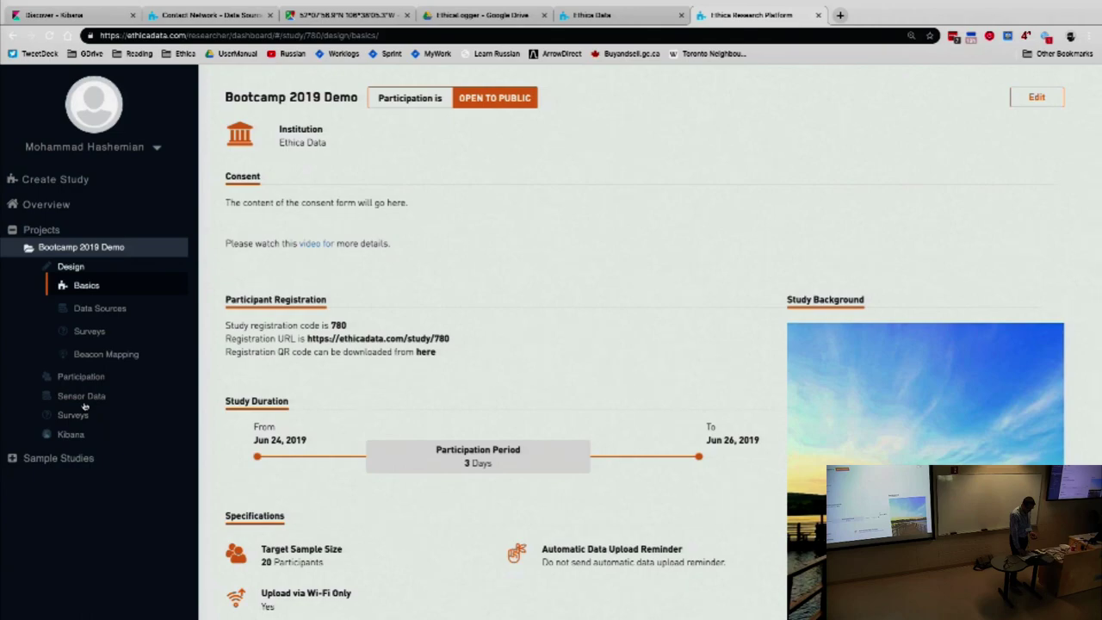
left_click(78, 398)
left_click(86, 414)
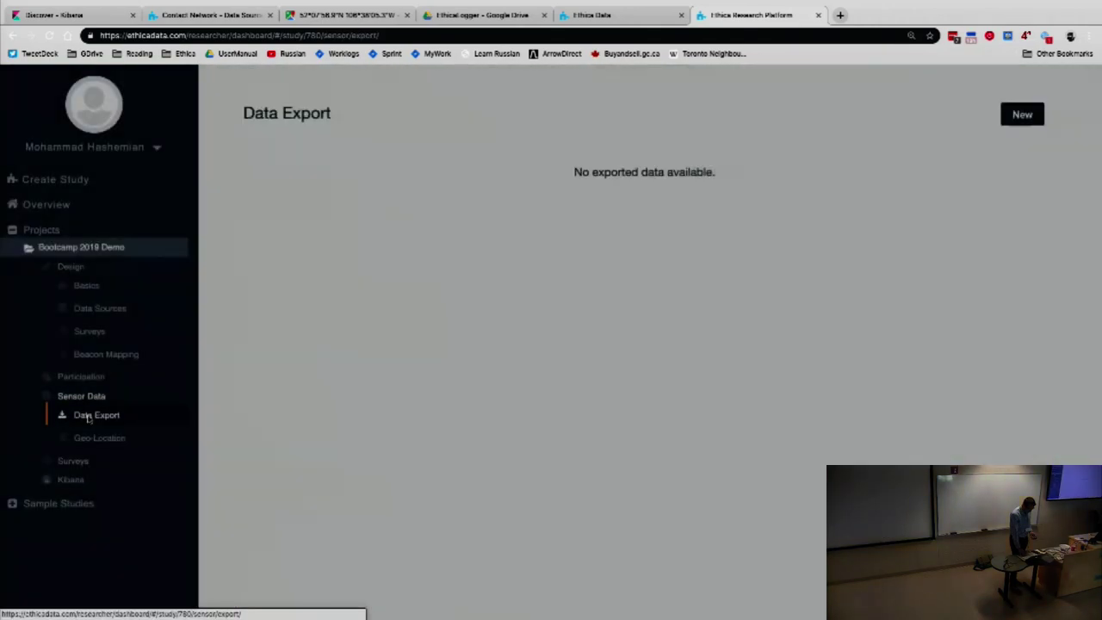
left_click(1022, 114)
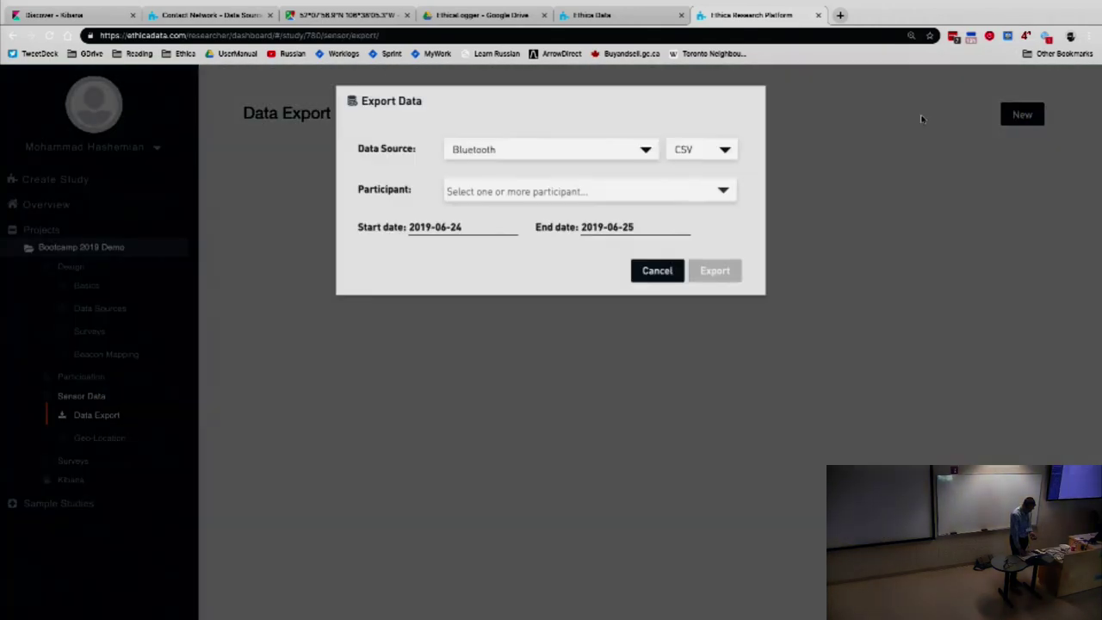
Examine the data sources and participants available for export in the Export Data dialog
left_click(599, 151)
scroll(585, 221, "down", 5)
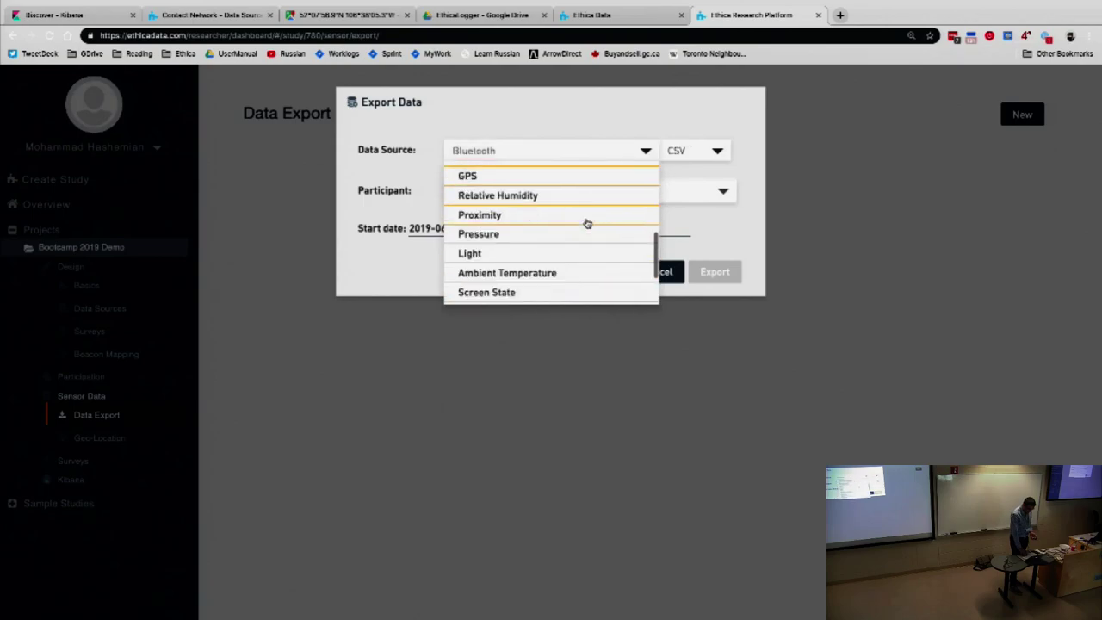
scroll(585, 221, "up", 5)
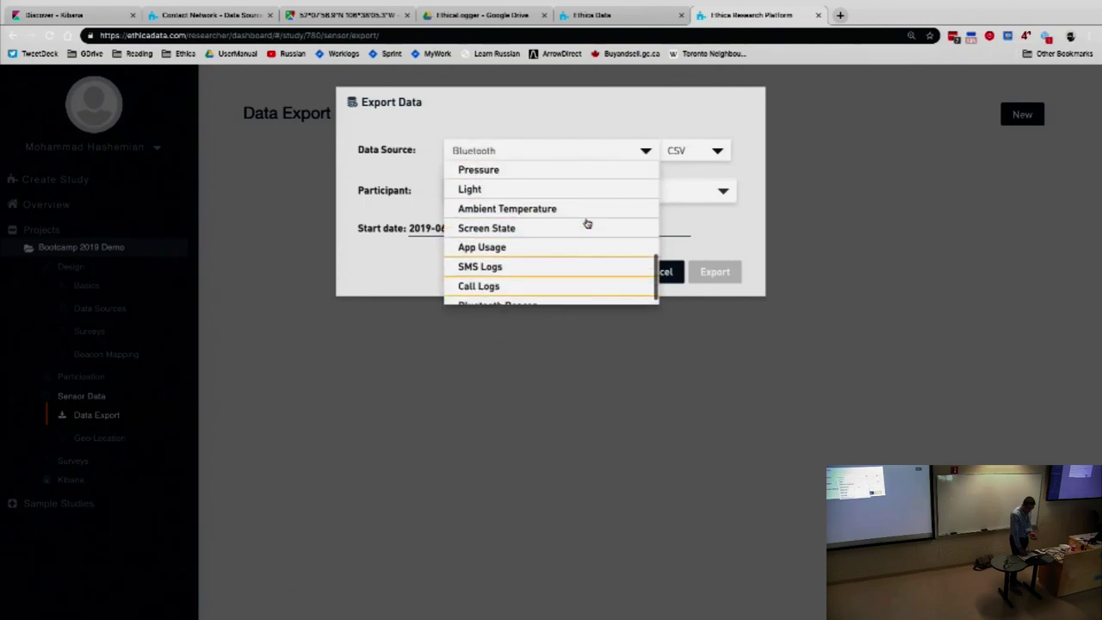
left_click(430, 176)
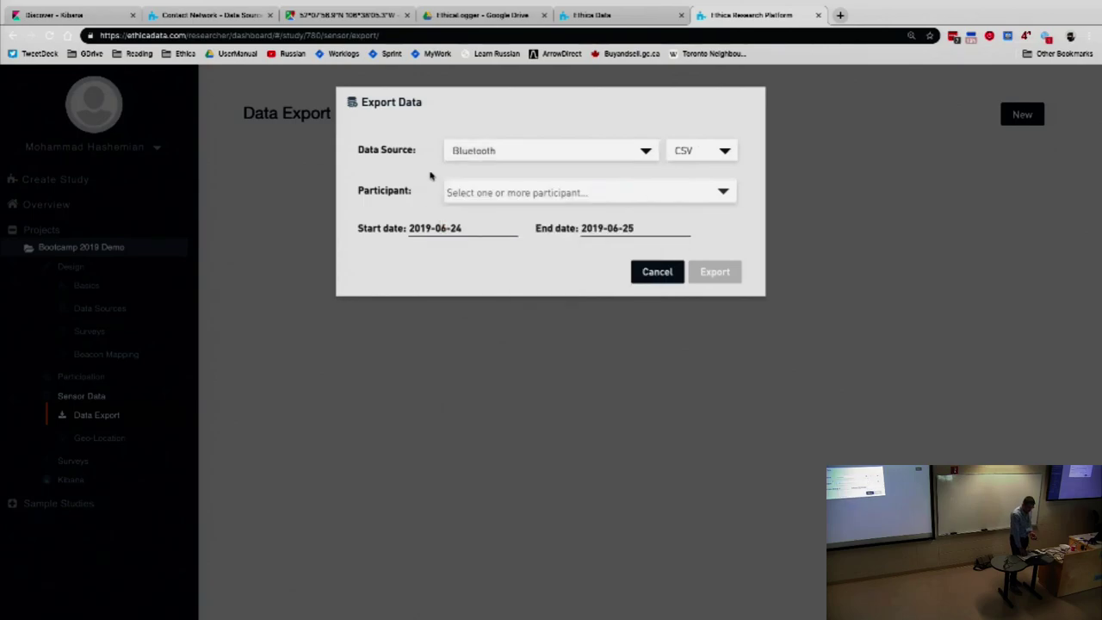
left_click(636, 198)
scroll(550, 267, "down", 2)
scroll(554, 273, "up", 2)
left_click(516, 151)
left_click(516, 150)
scroll(482, 237, "down", 1)
scroll(482, 238, "down", 1)
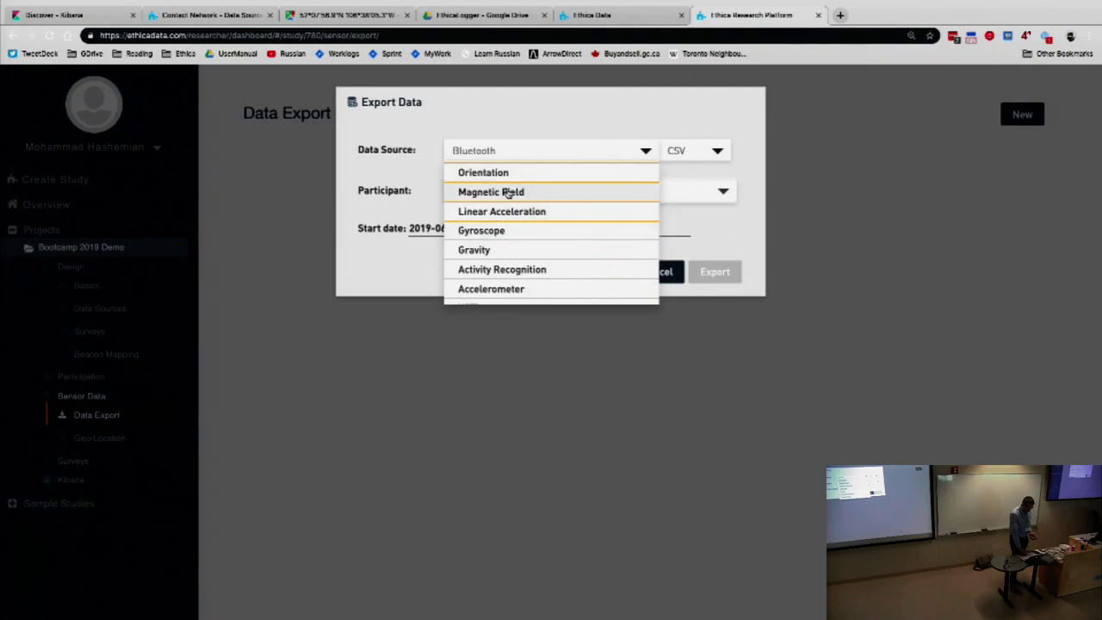
scroll(511, 196, "up", 2)
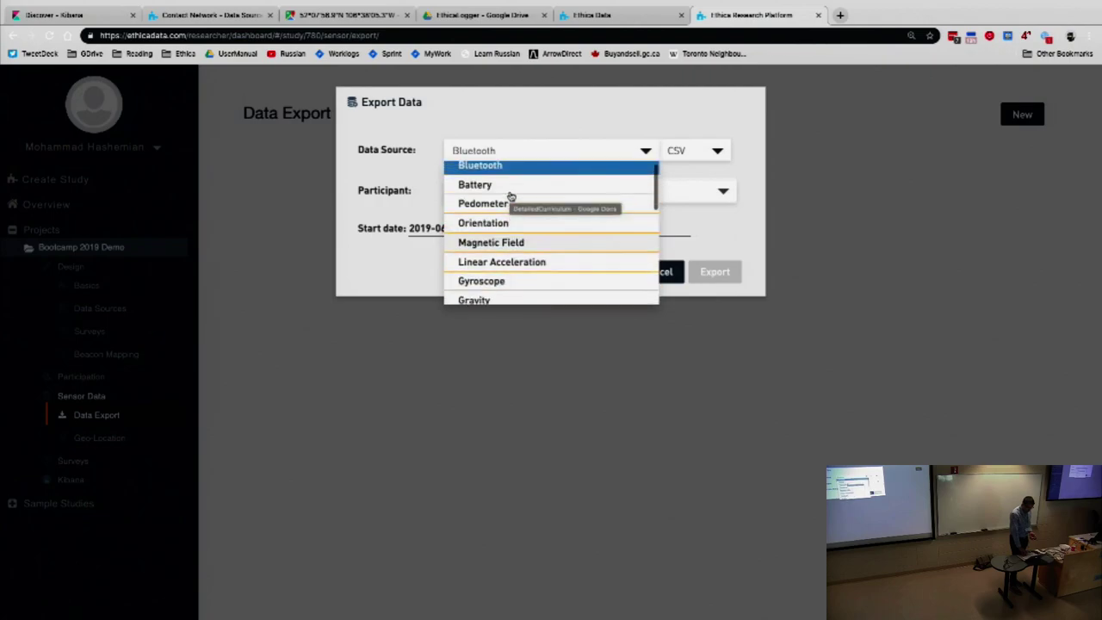
scroll(512, 196, "down", 3)
scroll(511, 196, "down", 2)
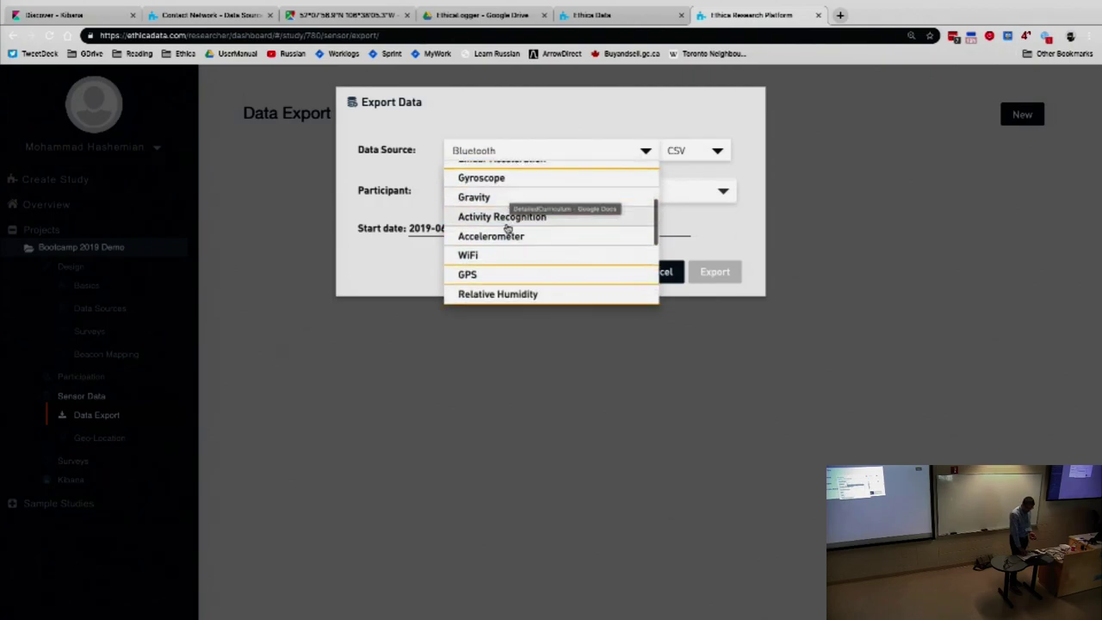
Export the Accelerometer data of participant #1 for June 2019 in CSV format
left_click(504, 236)
left_click(556, 189)
left_click(413, 207)
left_click(474, 188)
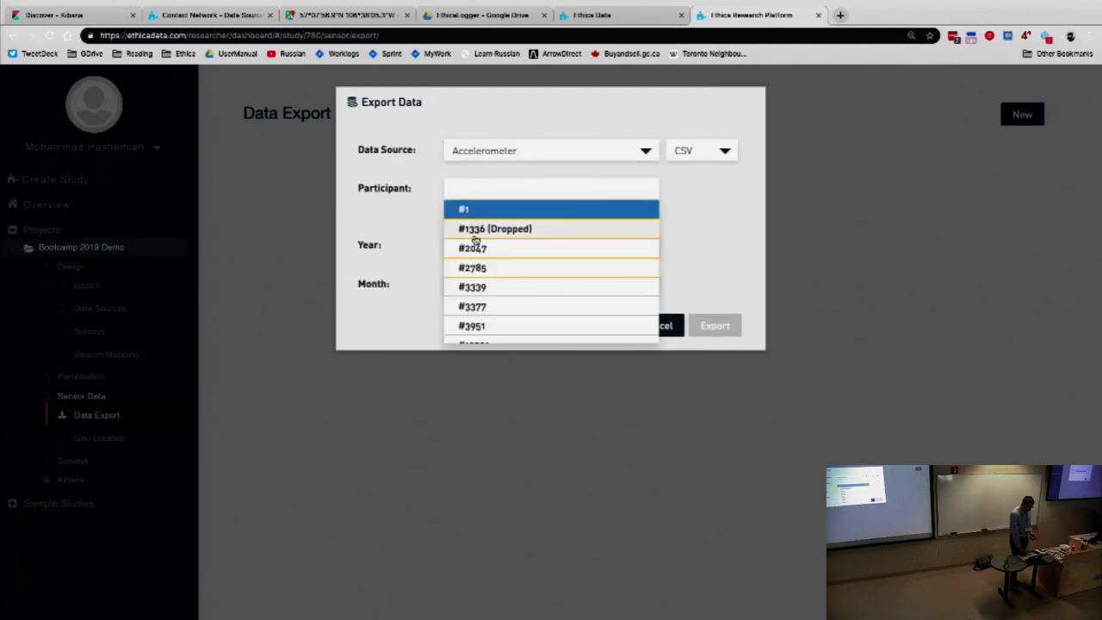
left_click(480, 210)
left_click(482, 191)
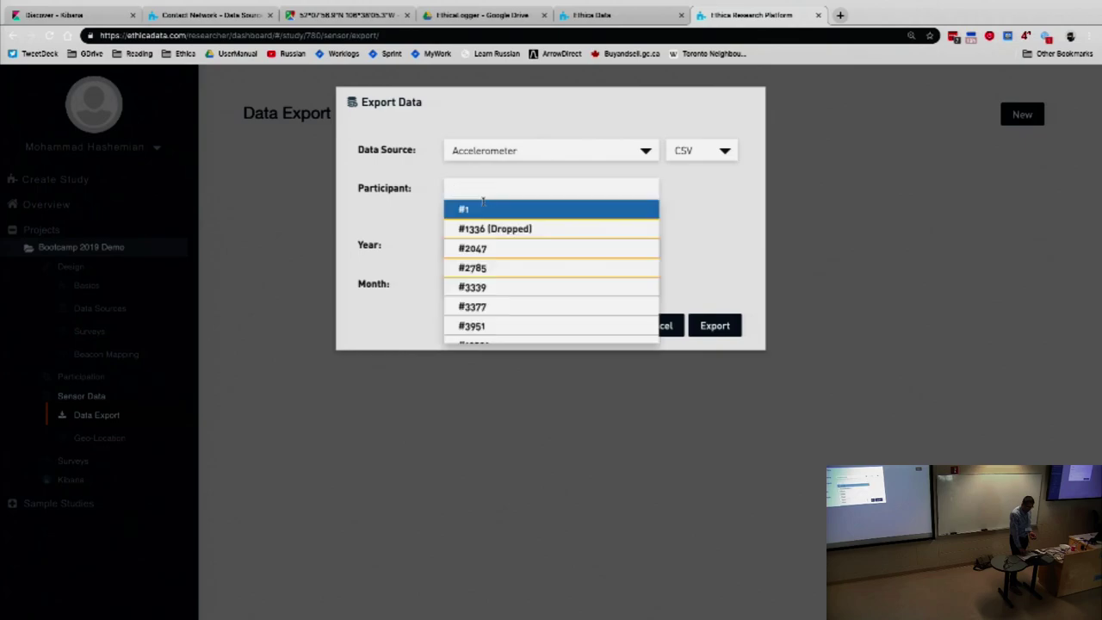
left_click(454, 209)
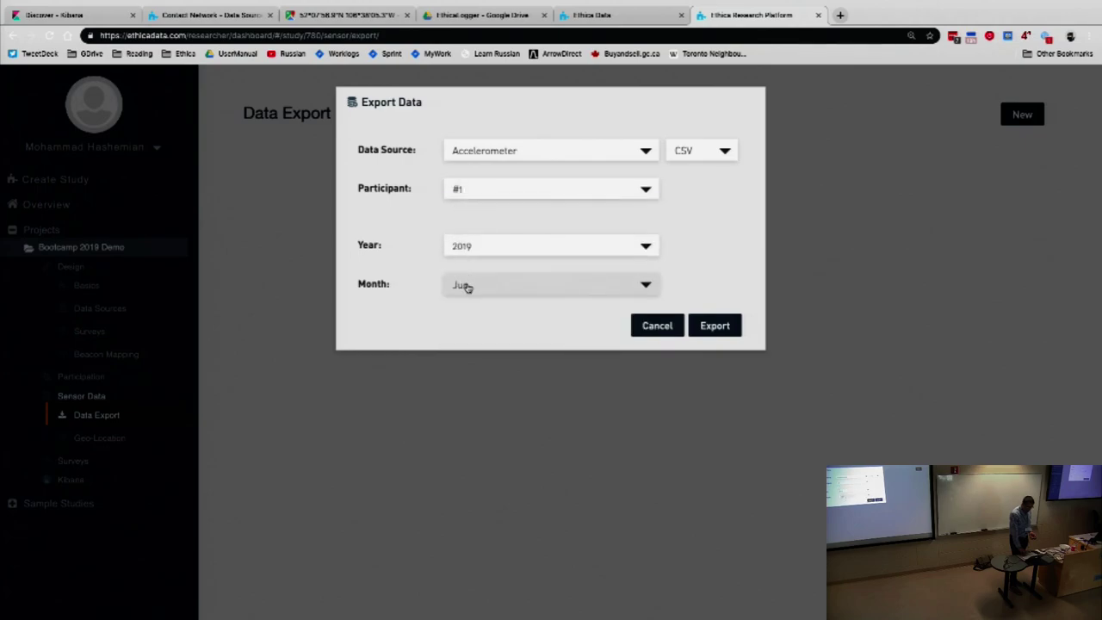
left_click(725, 324)
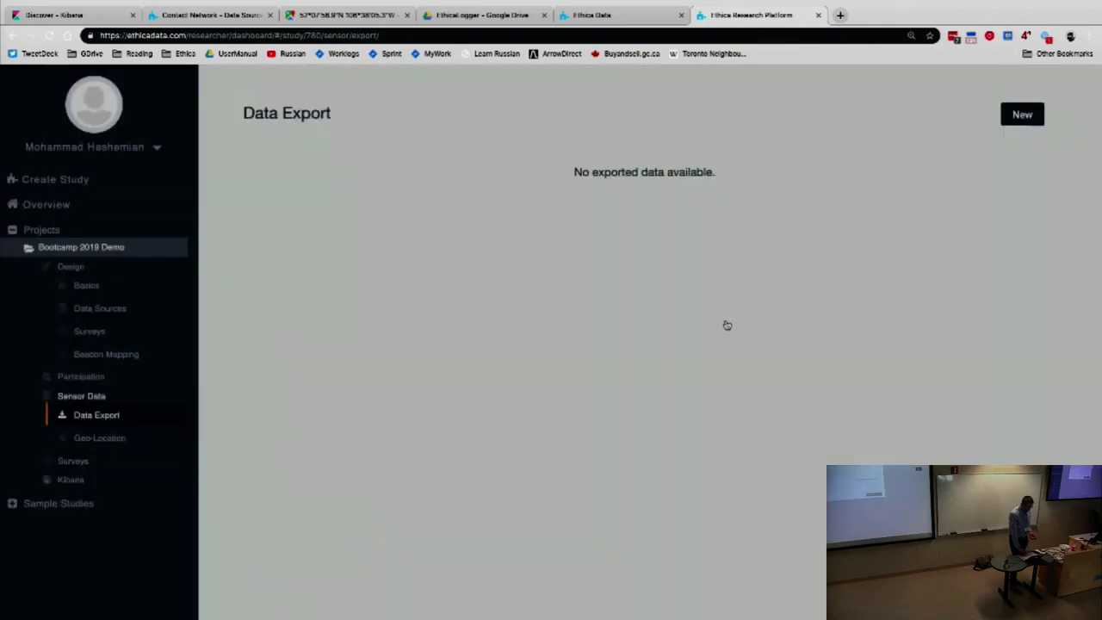
Dismiss another new export and reload the Data Export list to refresh the accelerometer export's status
left_click(1024, 116)
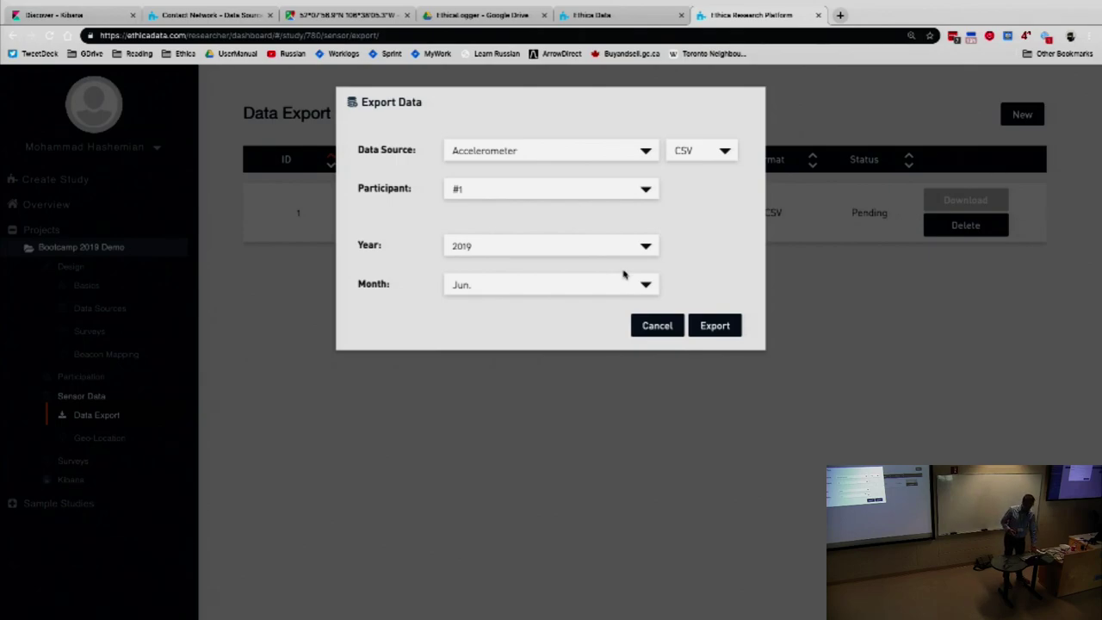
key("Escape")
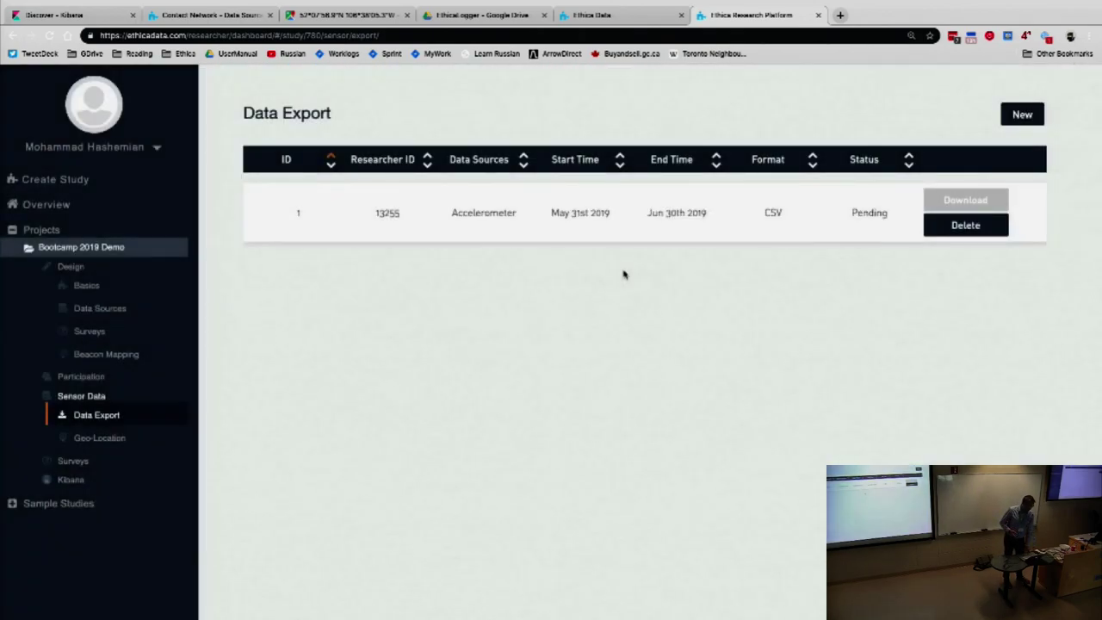
left_click(107, 439)
left_click(96, 417)
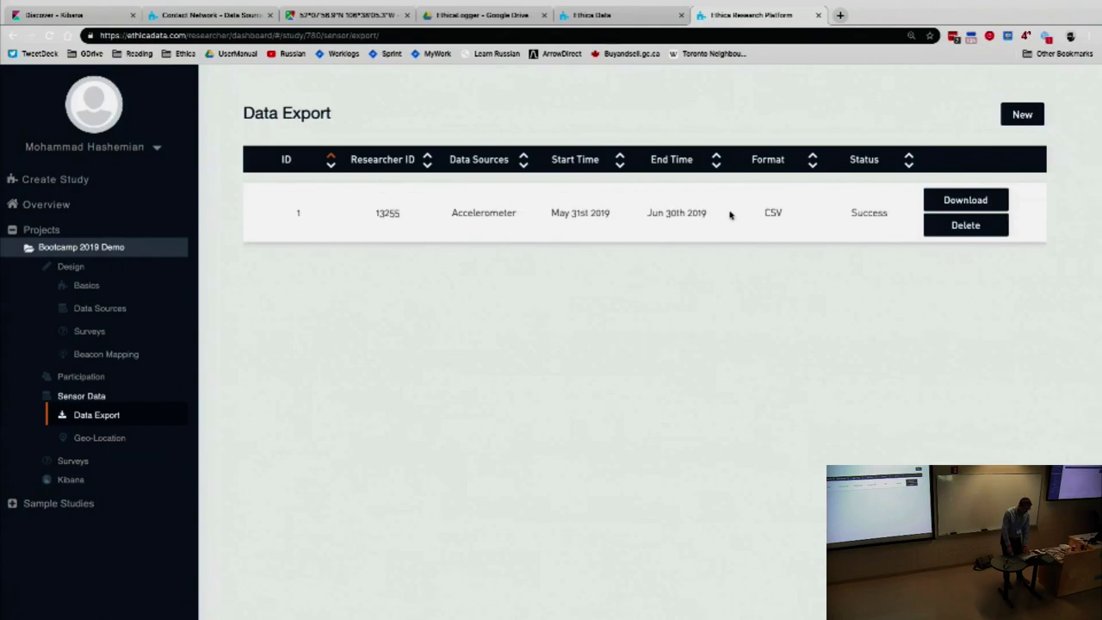
Download and unpack the finished accelerometer export, and show the Downloads folder in Finder as a detailed list
left_click(949, 199)
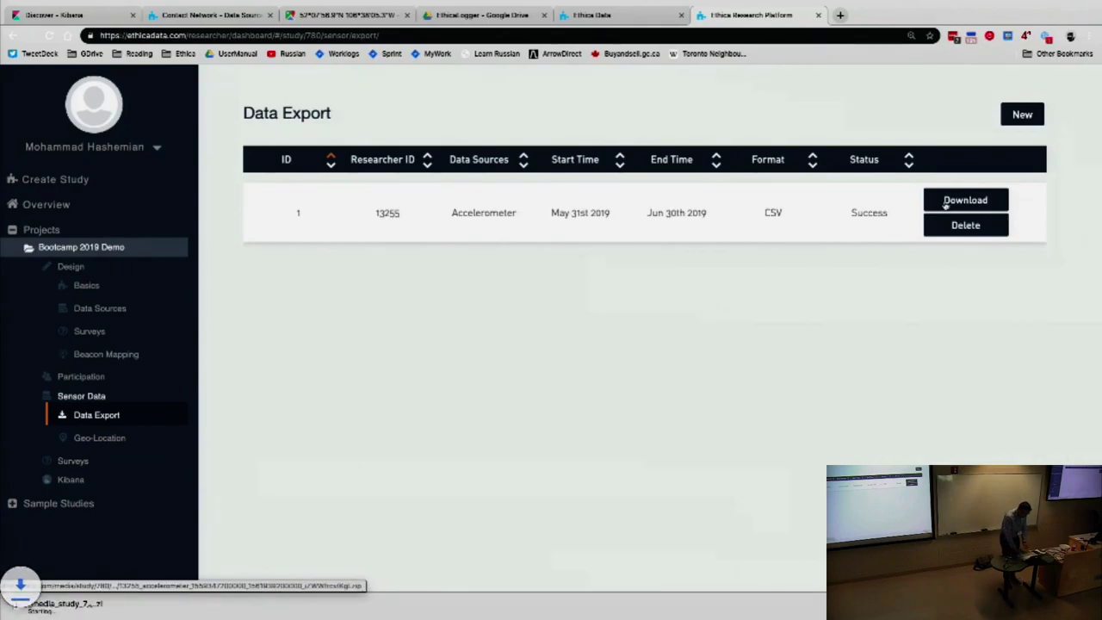
left_click(26, 606)
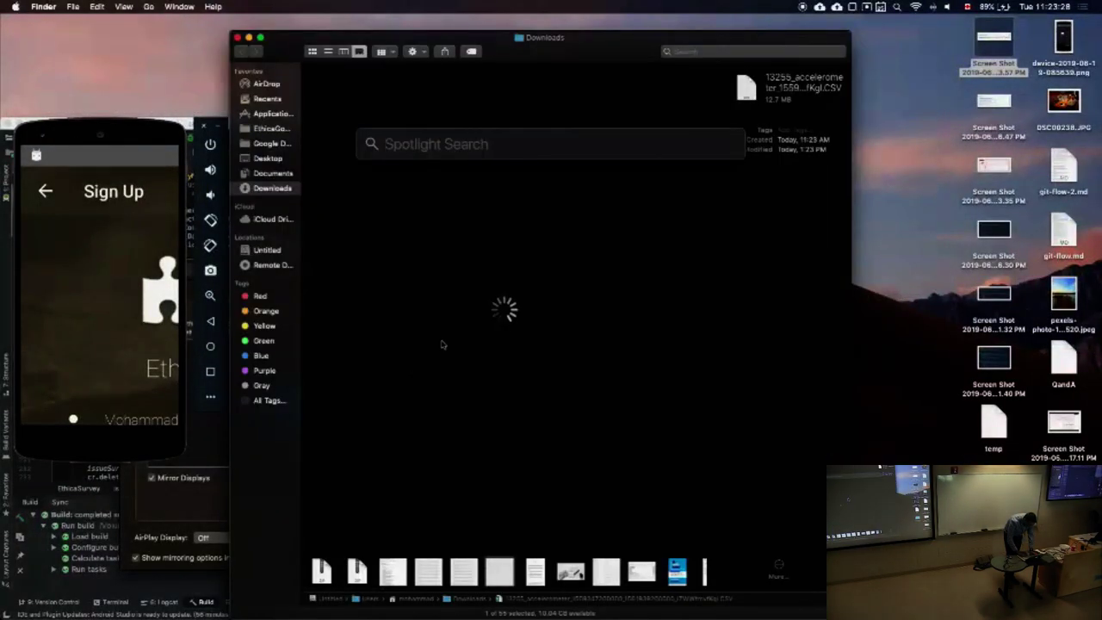
left_click(312, 51)
left_click(328, 50)
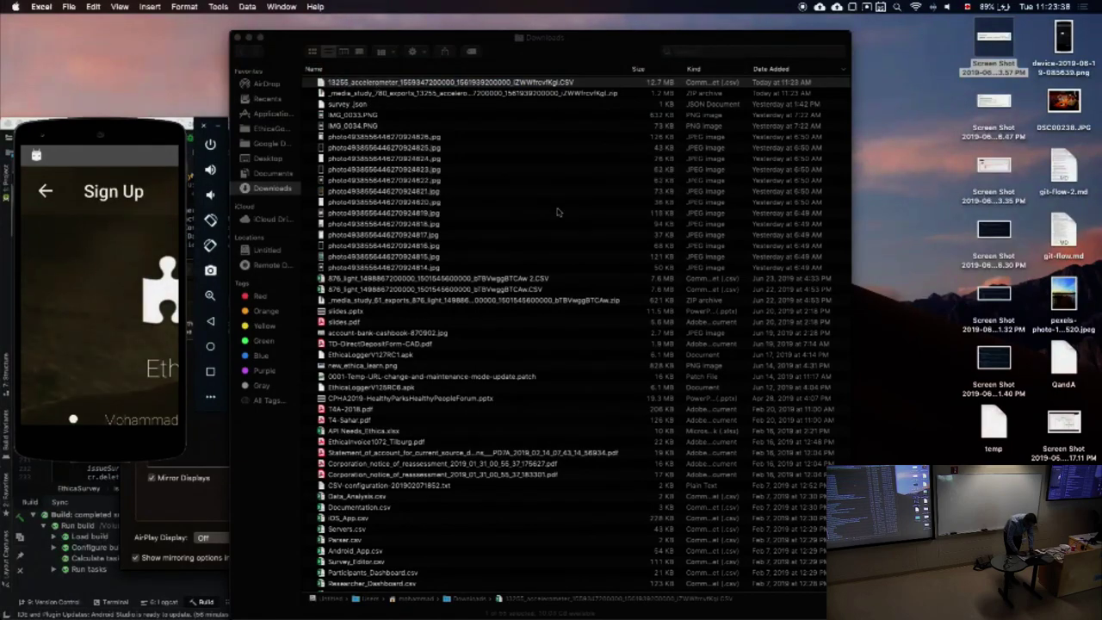
Launch Sublime Text through Spotlight
key("super+space")
type("F")
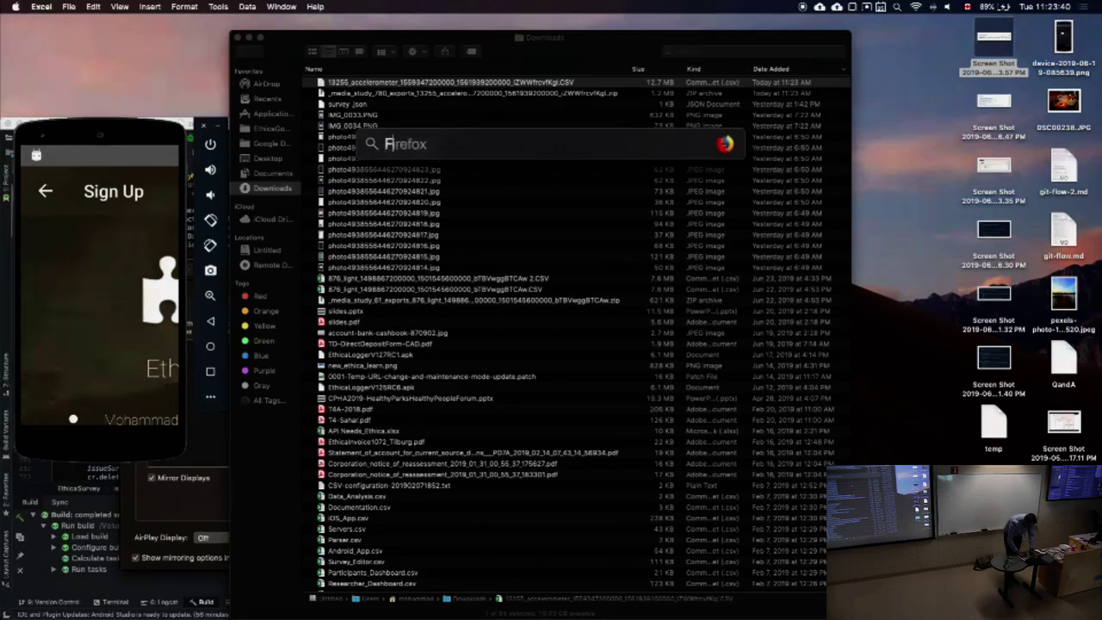
key("BackSpace")
type("Sub")
key("Return")
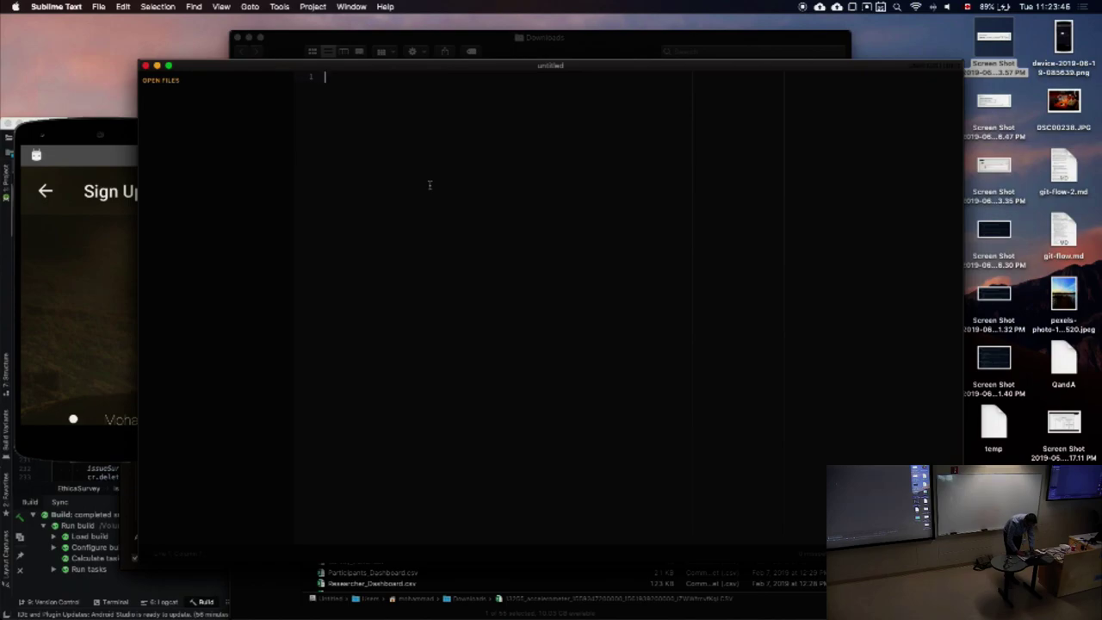
Open the exported accelerometer CSV file from the Downloads folder
key("Escape")
key("super+o")
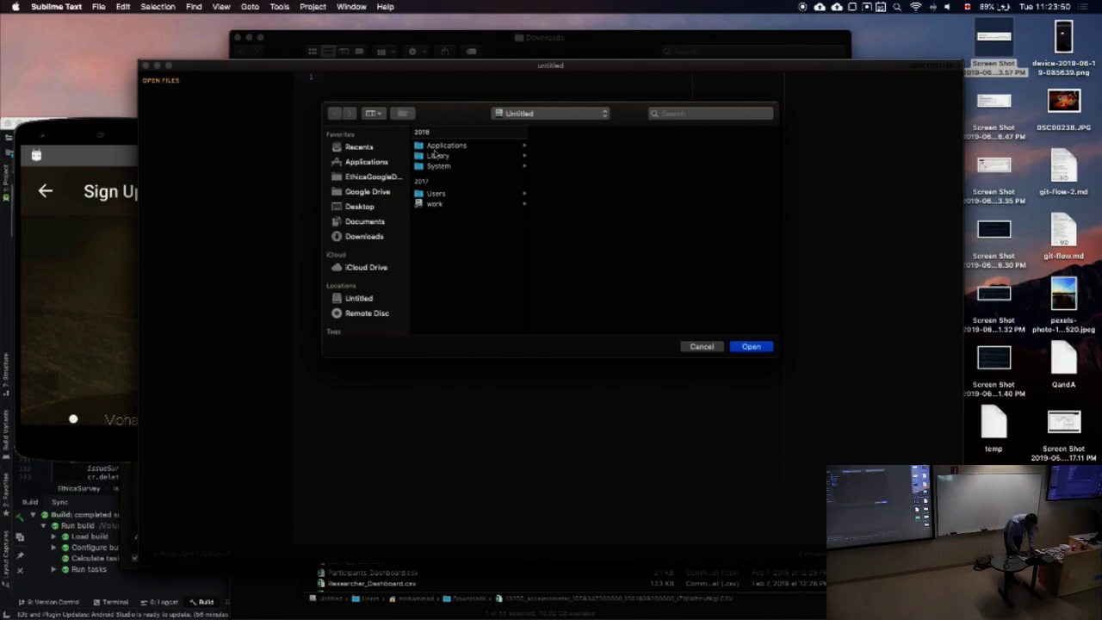
left_click(356, 176)
left_click(360, 192)
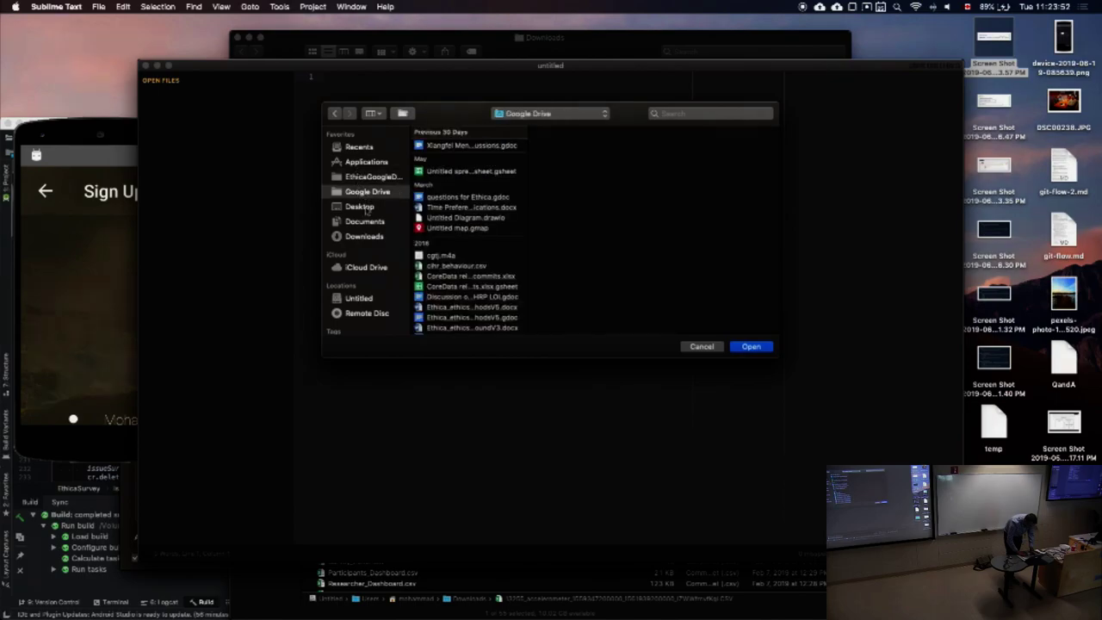
left_click(364, 222)
left_click(364, 237)
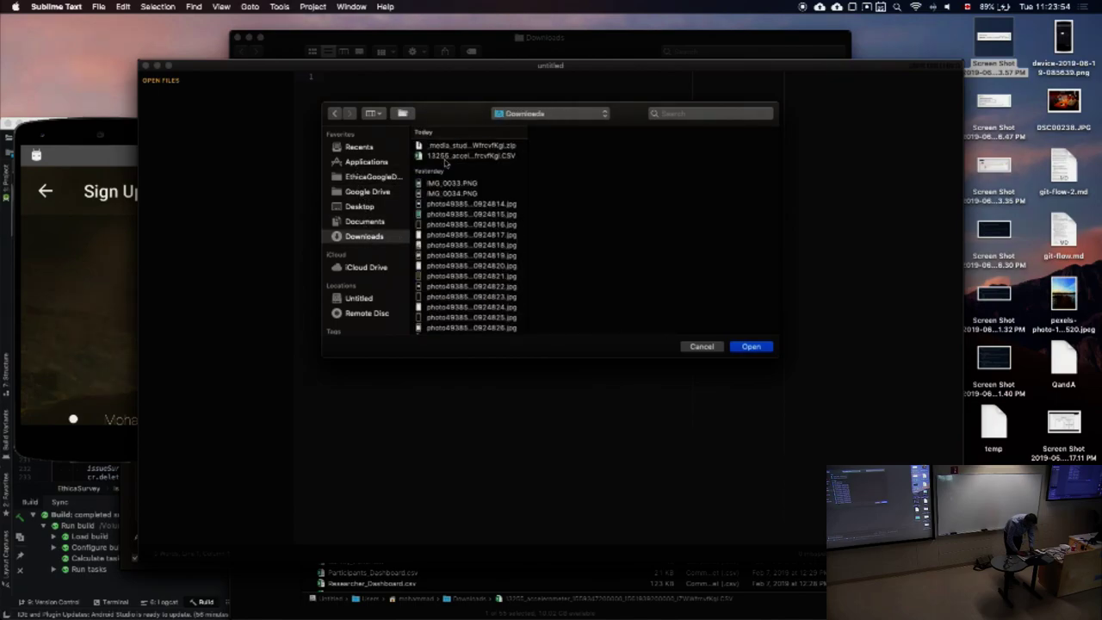
left_click(451, 146)
double_click(452, 157)
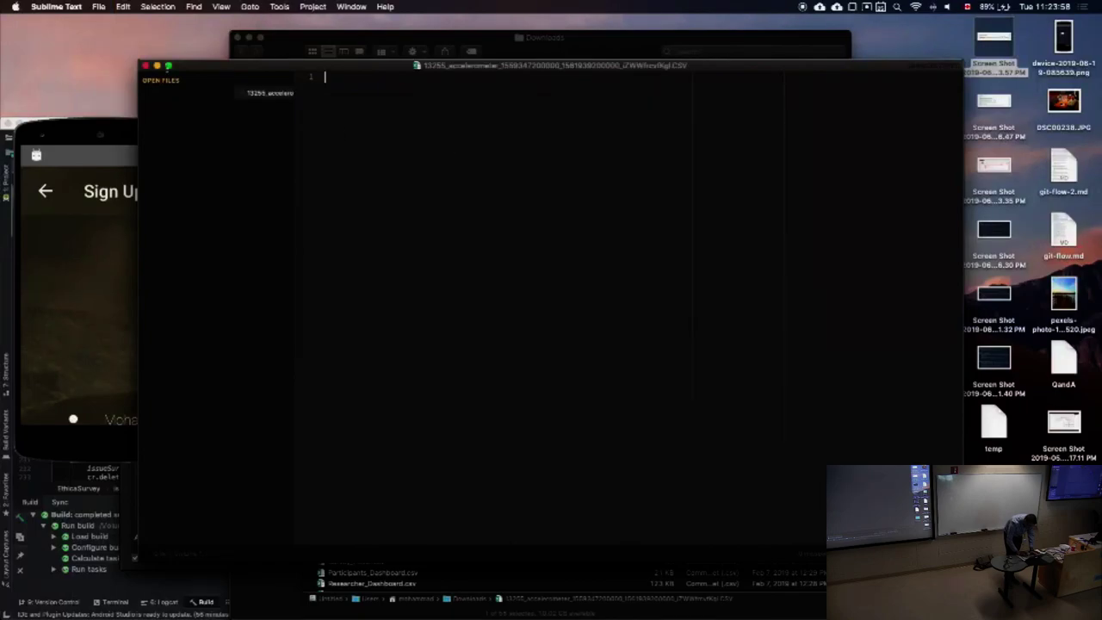
Show the accelerometer CSV in full screen and enlarge its text by three levels
key("ctrl+super+f")
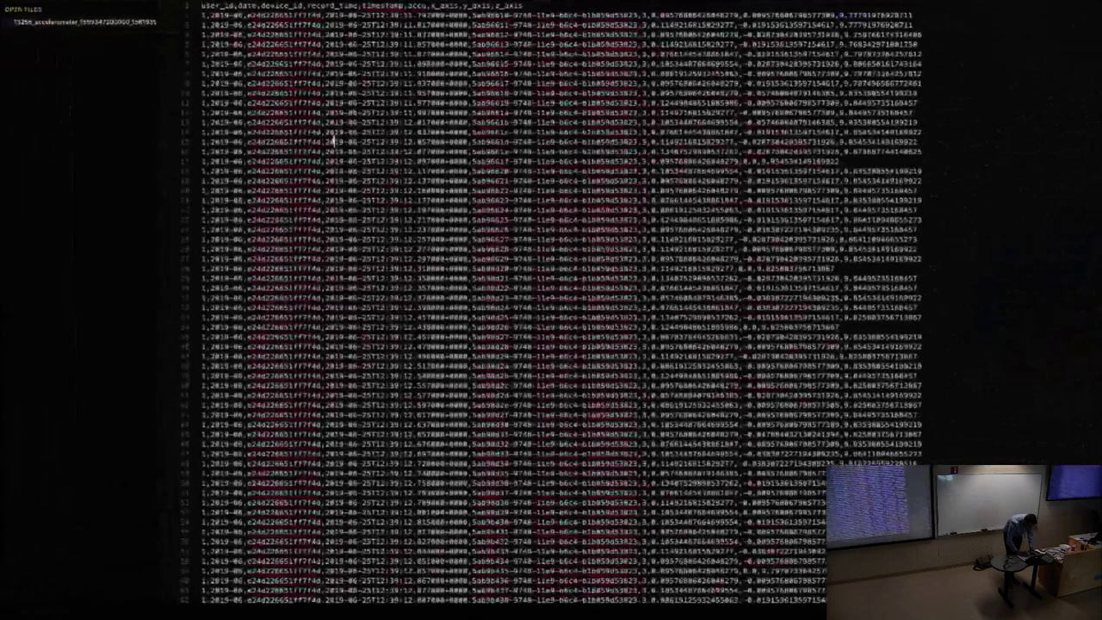
key("super+equal")
key("super+equal")
key("super+equal")
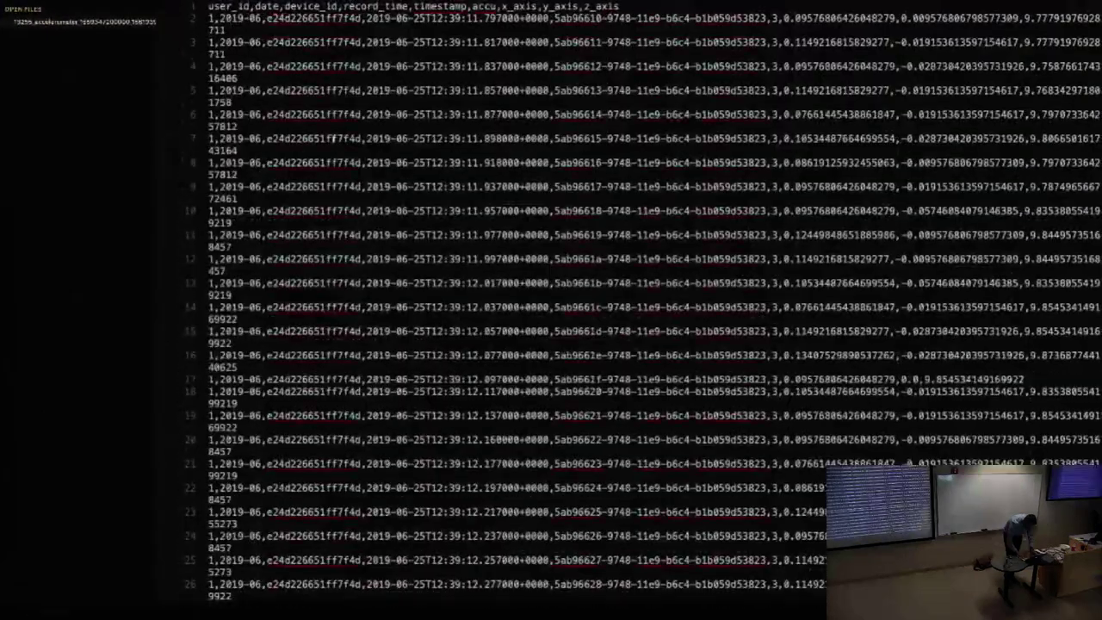
Launch Sublime Text again from the desktop and reopen the accelerometer CSV file from the Downloads folder
key("ctrl+Left")
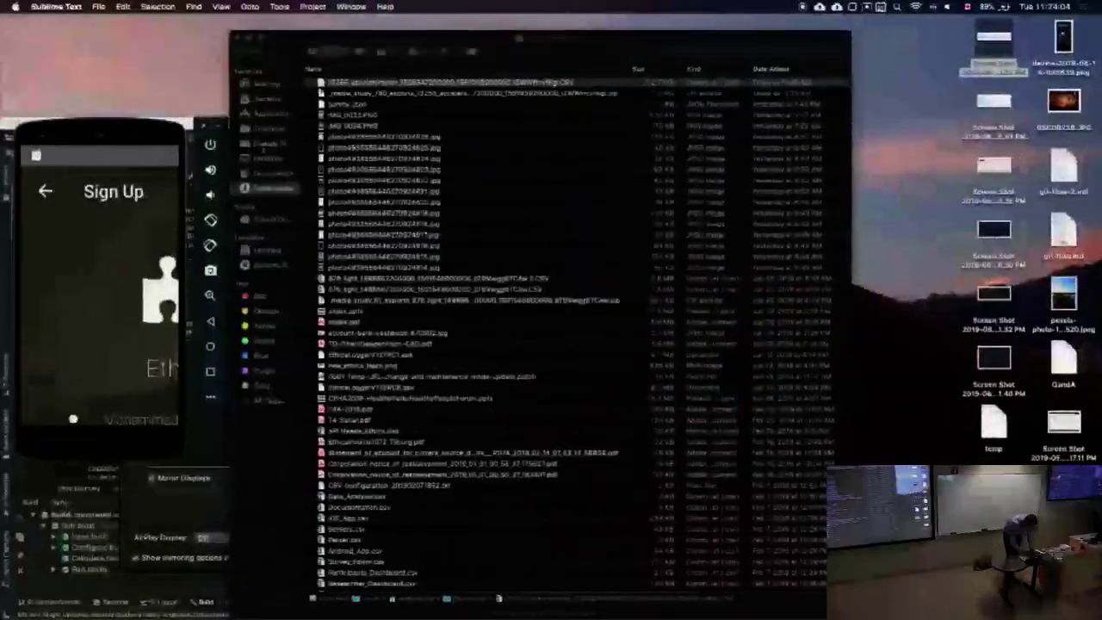
key("ctrl+Right")
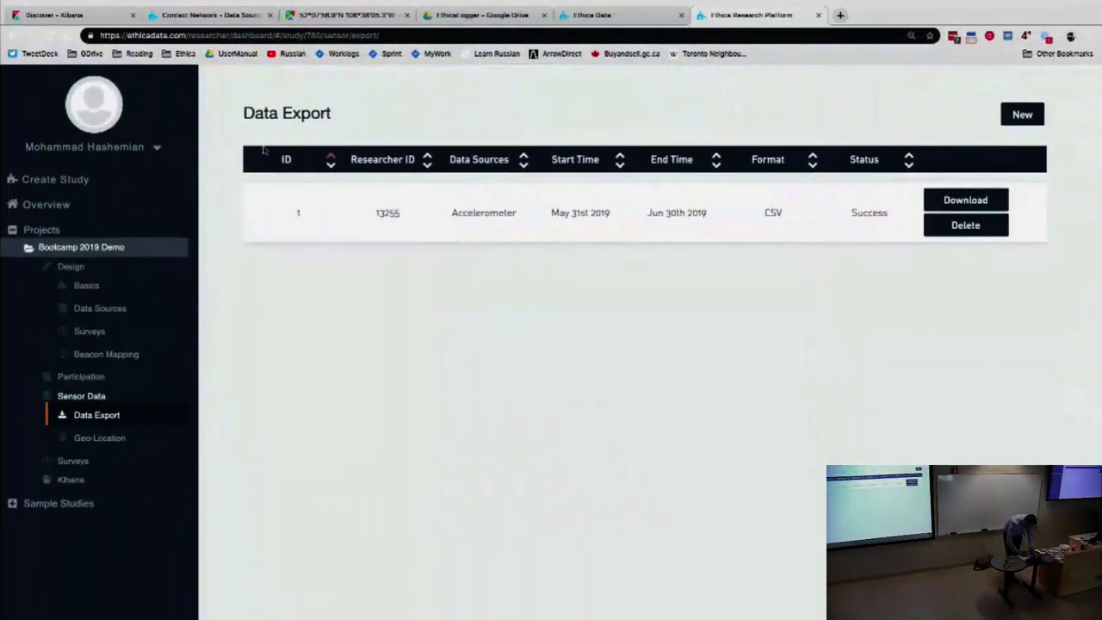
key("ctrl+Left")
key("super+space")
type("sub")
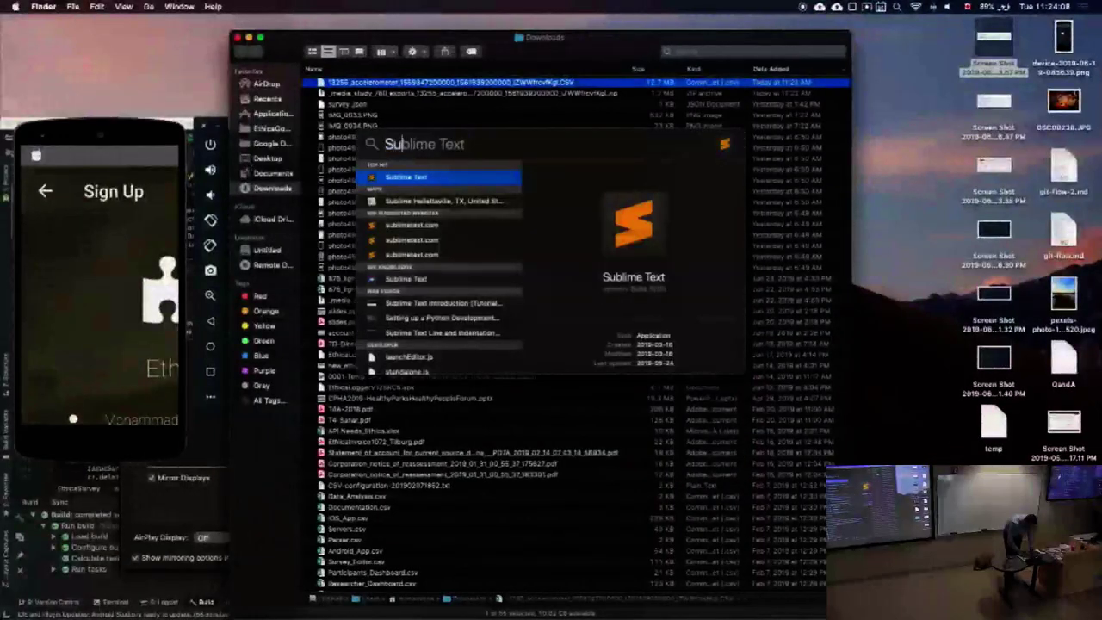
key("Return")
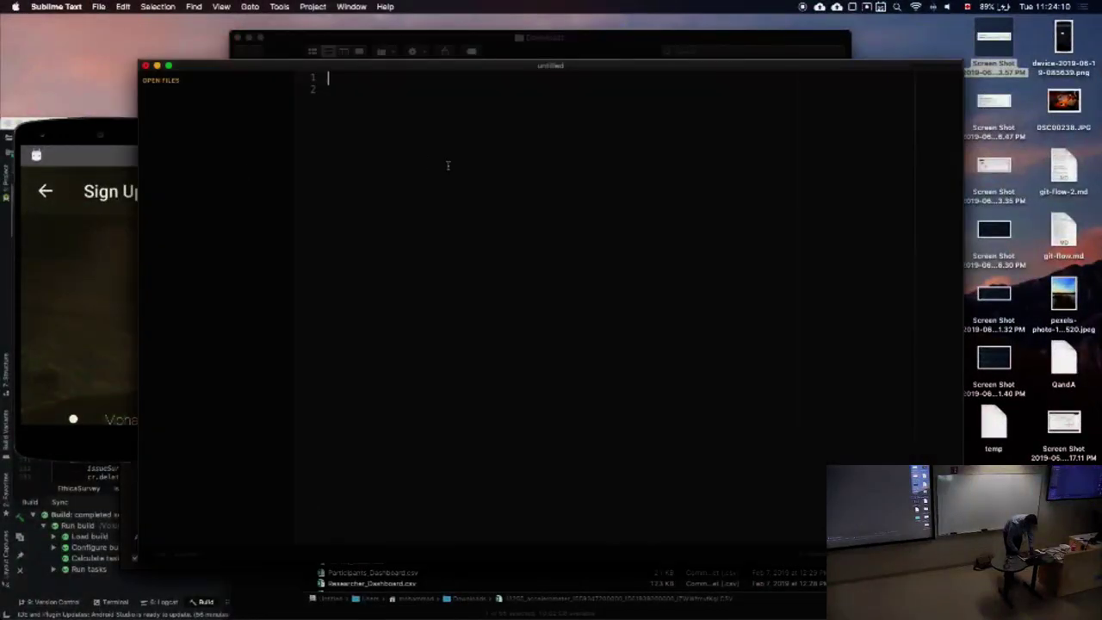
key("super+o")
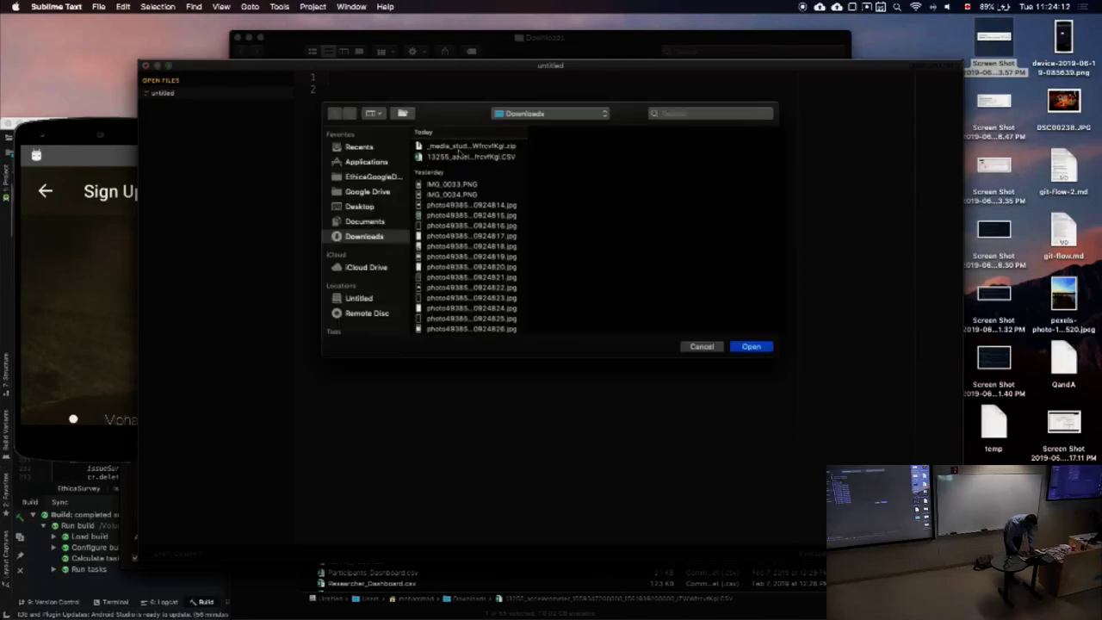
double_click(457, 159)
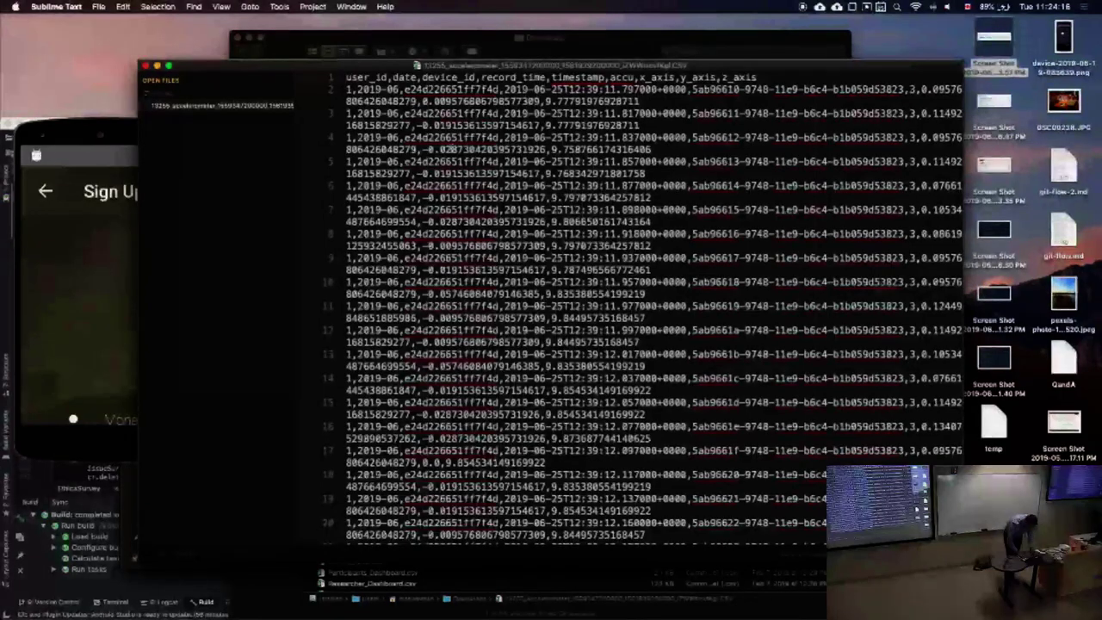
key("super+p")
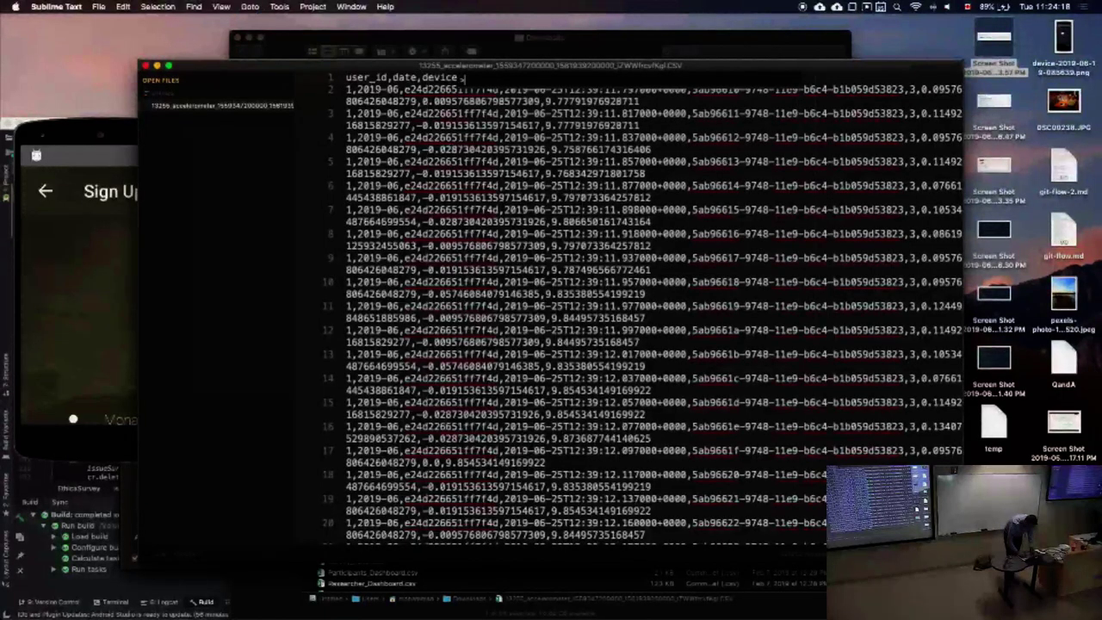
key("Escape")
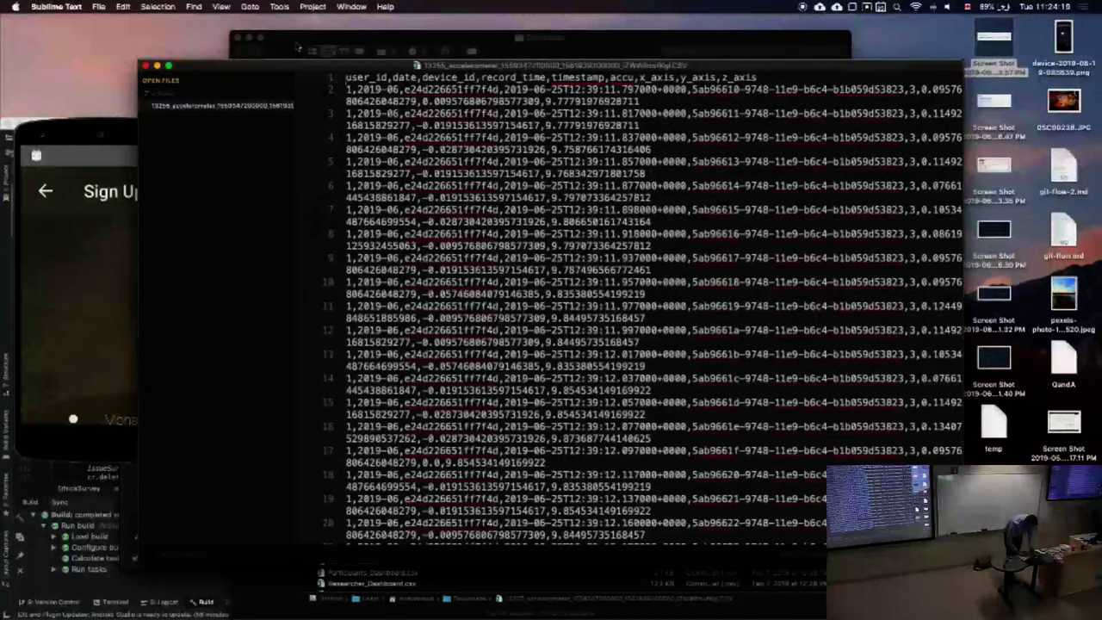
Expand the reopened accelerometer CSV window to full screen
left_click(170, 67)
left_click(57, 7)
mouse_move(123, 7)
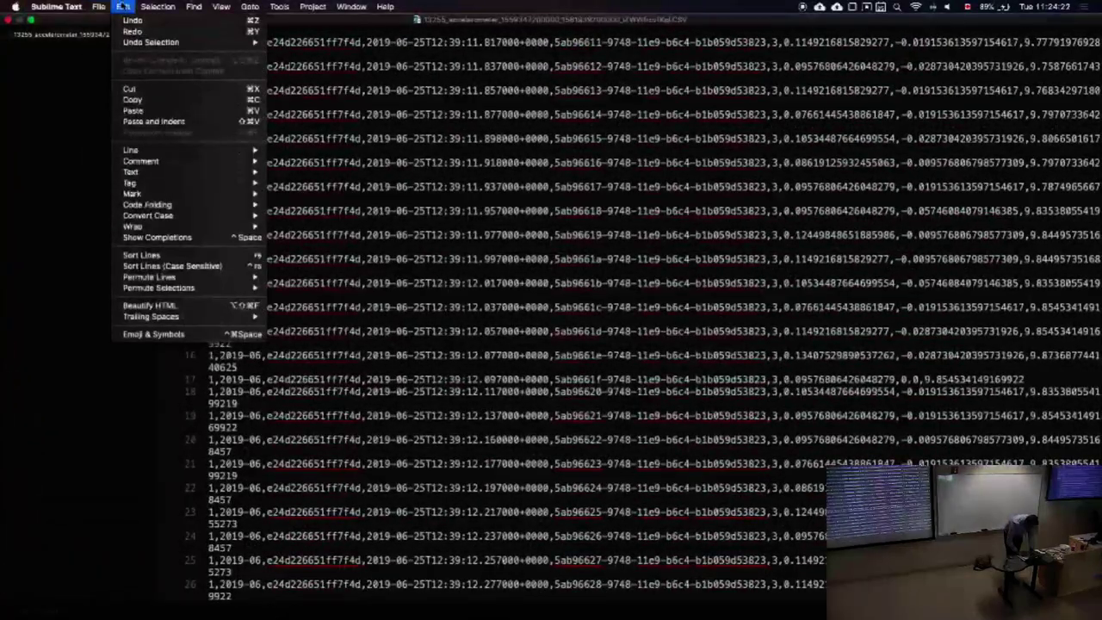
key("Escape")
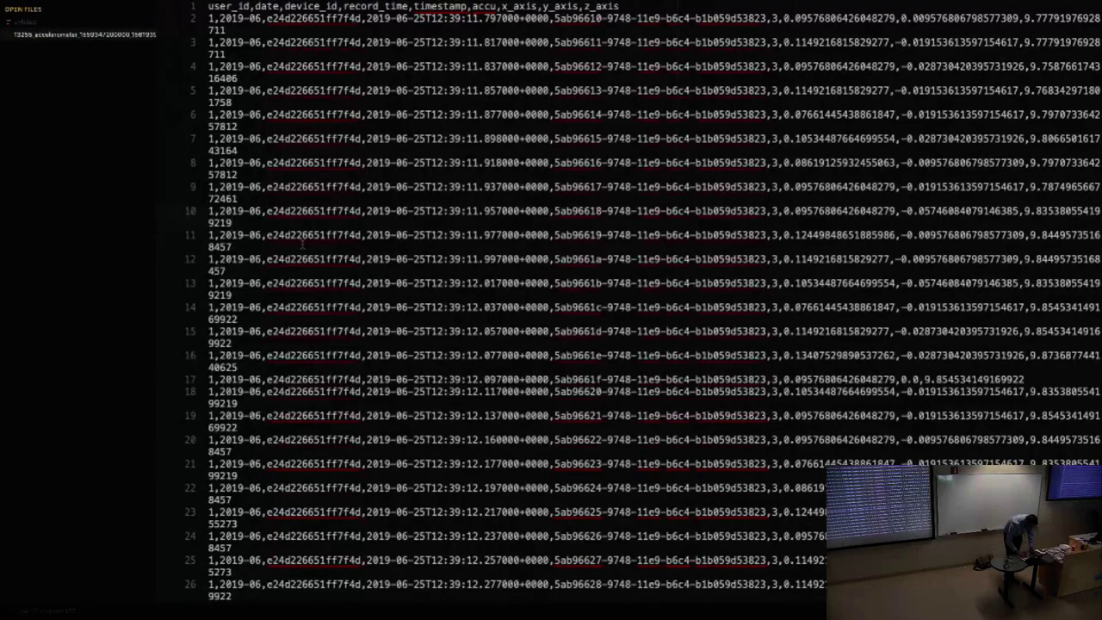
Look through the accelerometer records down to the end of the file, and highlight x_axis in the header row
scroll(301, 244, "down", 20)
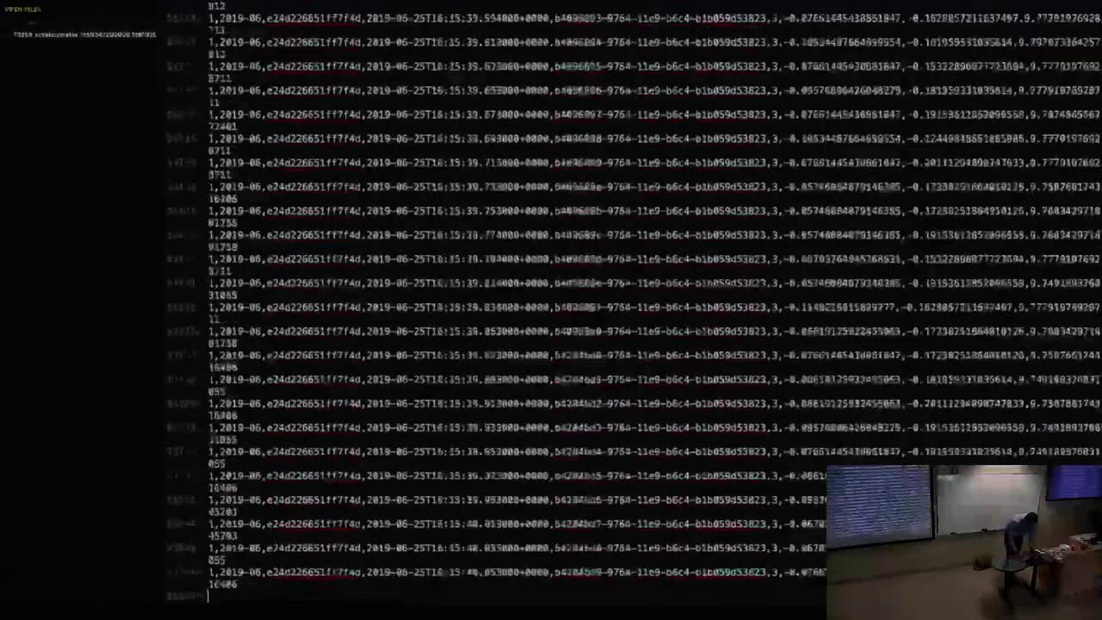
key("ctrl+Home")
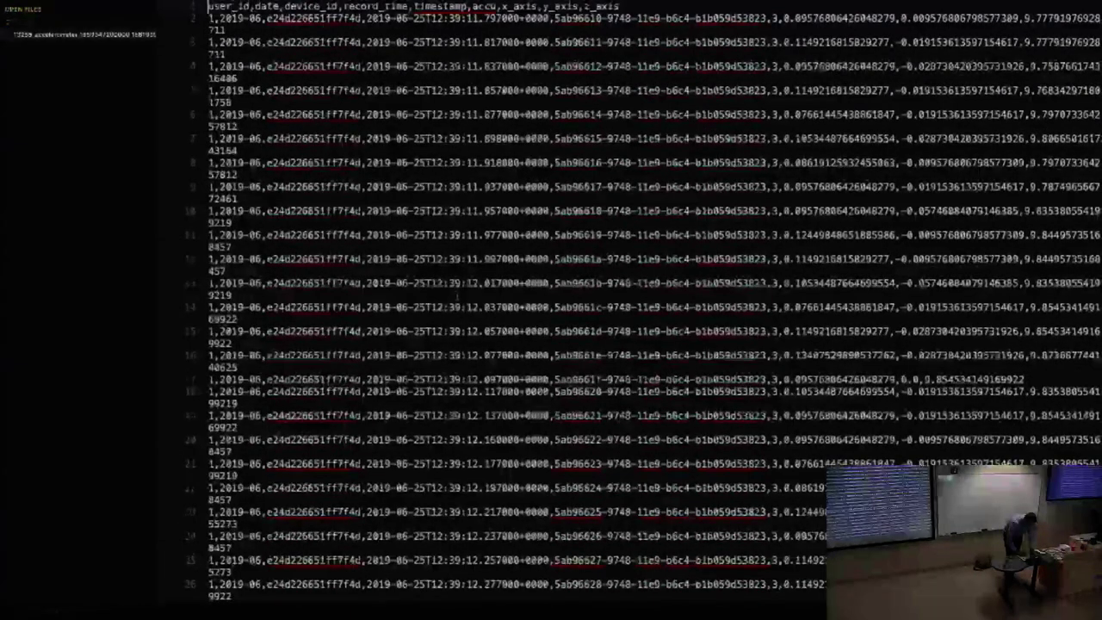
double_click(520, 6)
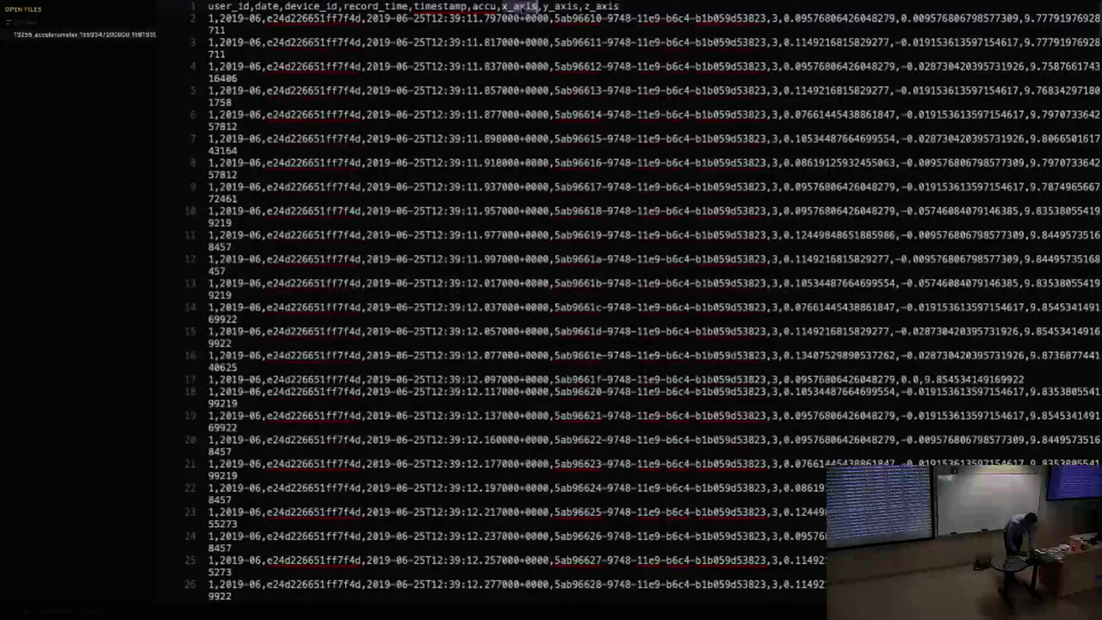
Narrow the open-files sidebar to fit each record on one line, and return to the browser after scanning the rows
left_click_drag(166, 66, 19, 68)
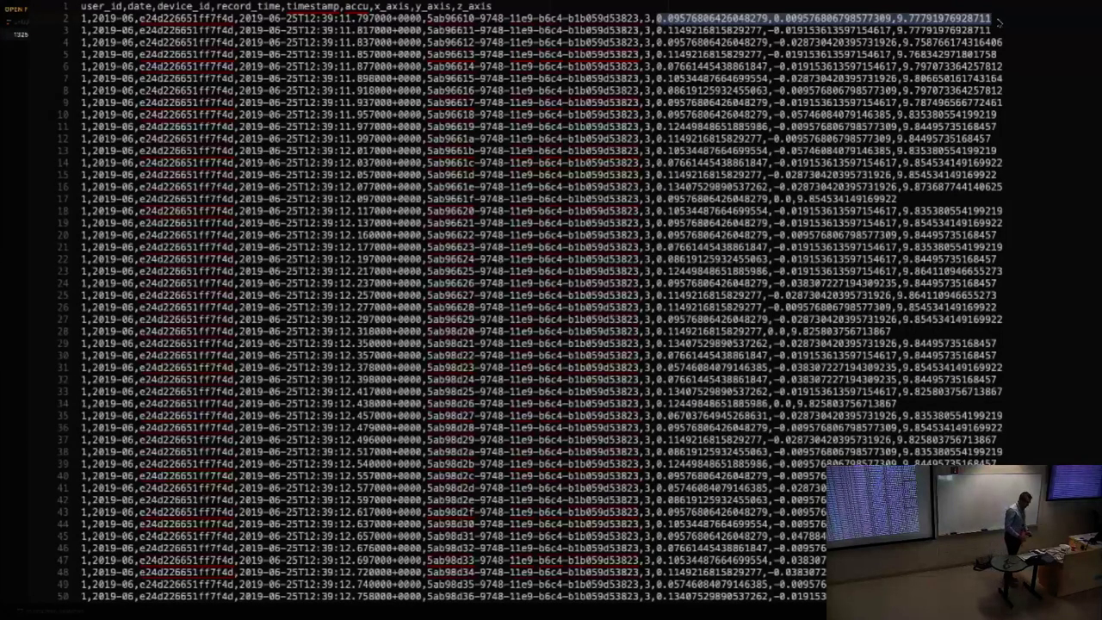
scroll(999, 20, "down", 15)
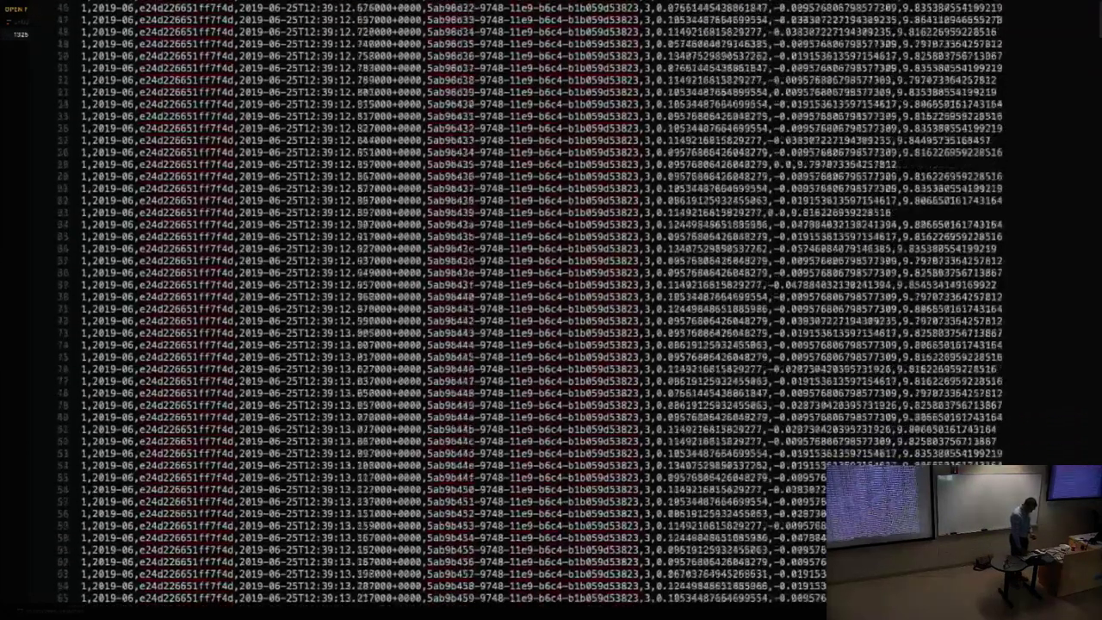
scroll(999, 21, "down", 20)
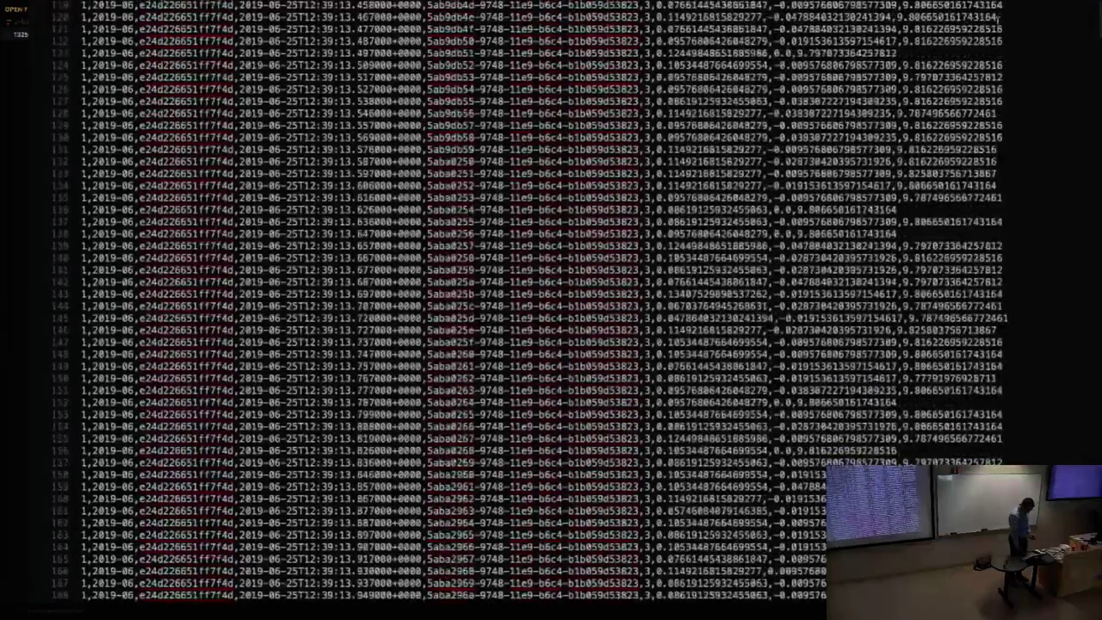
key("ctrl+Left")
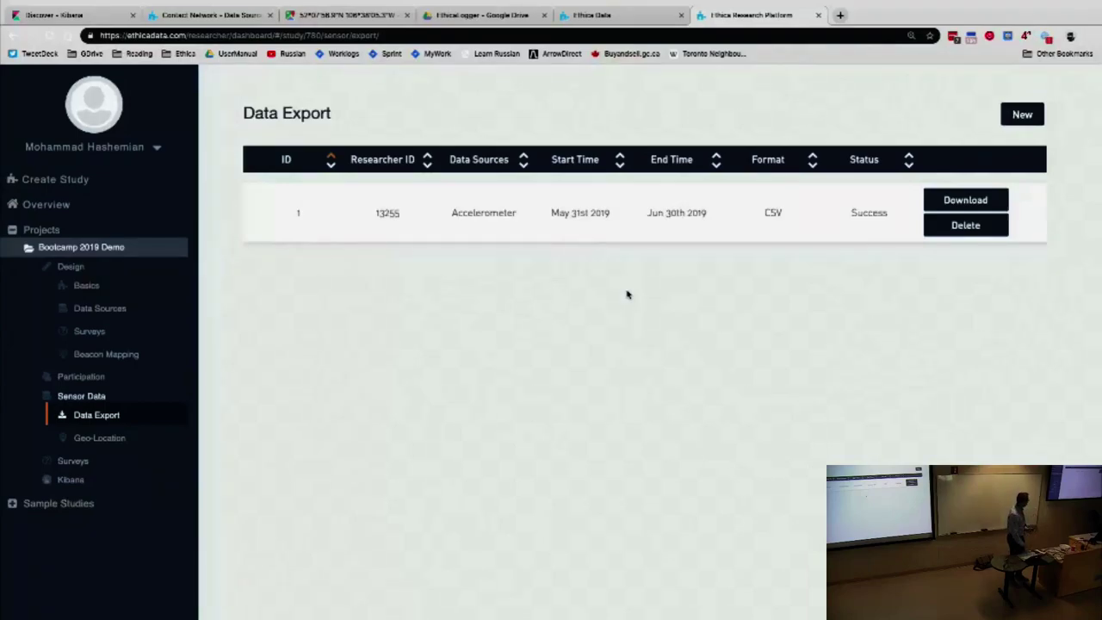
Return to the Kibana tab and open the list of index patterns in its management settings
key("ctrl+Right")
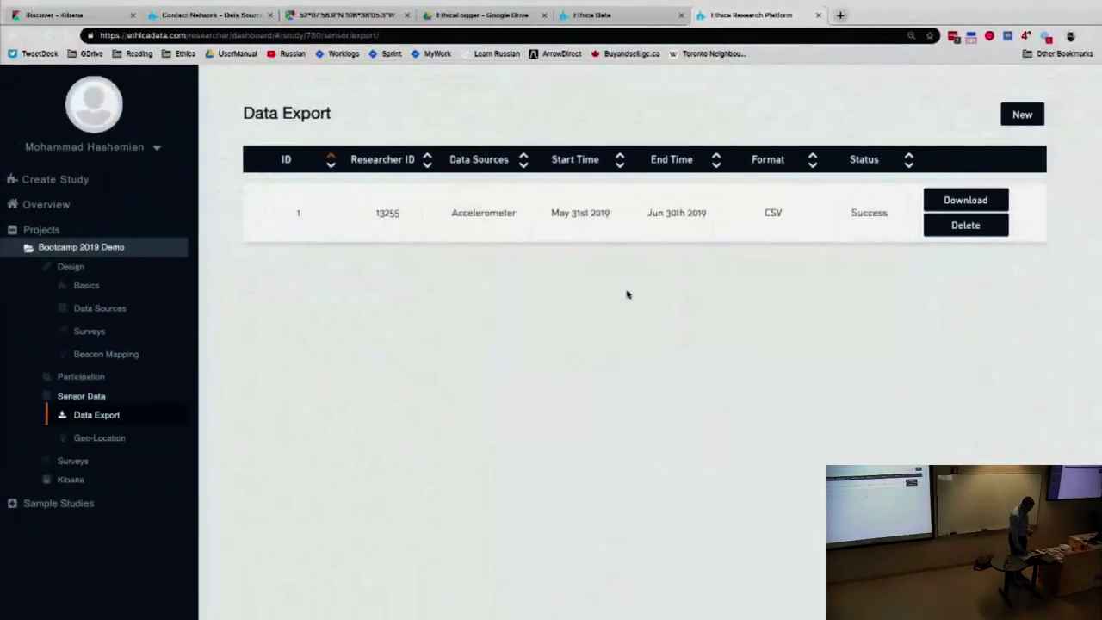
key("ctrl+Right")
key("ctrl+Left")
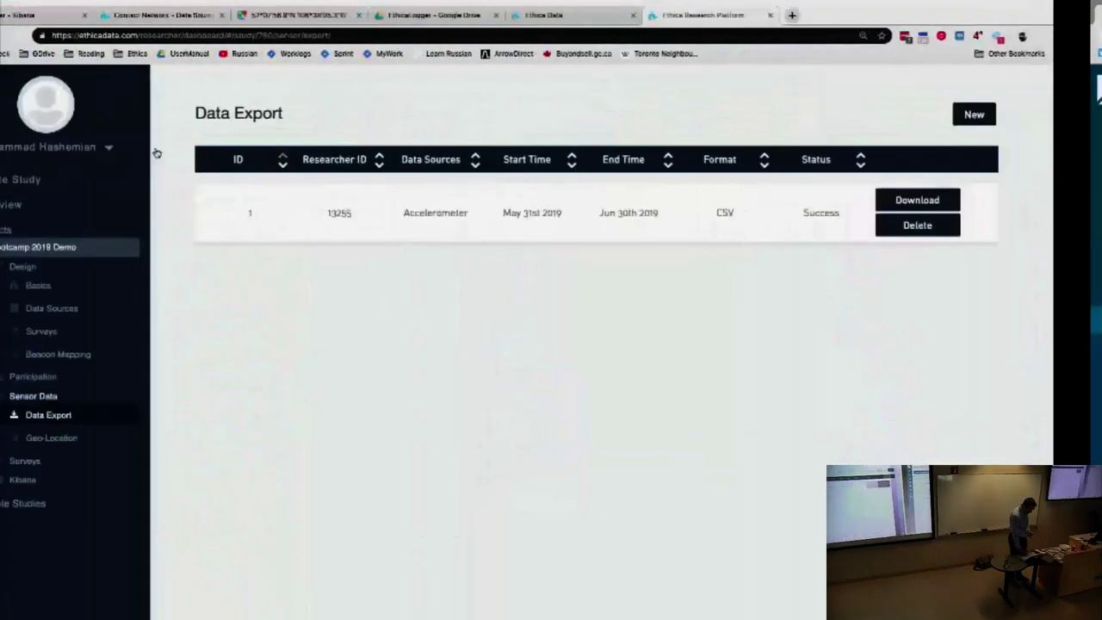
left_click(76, 15)
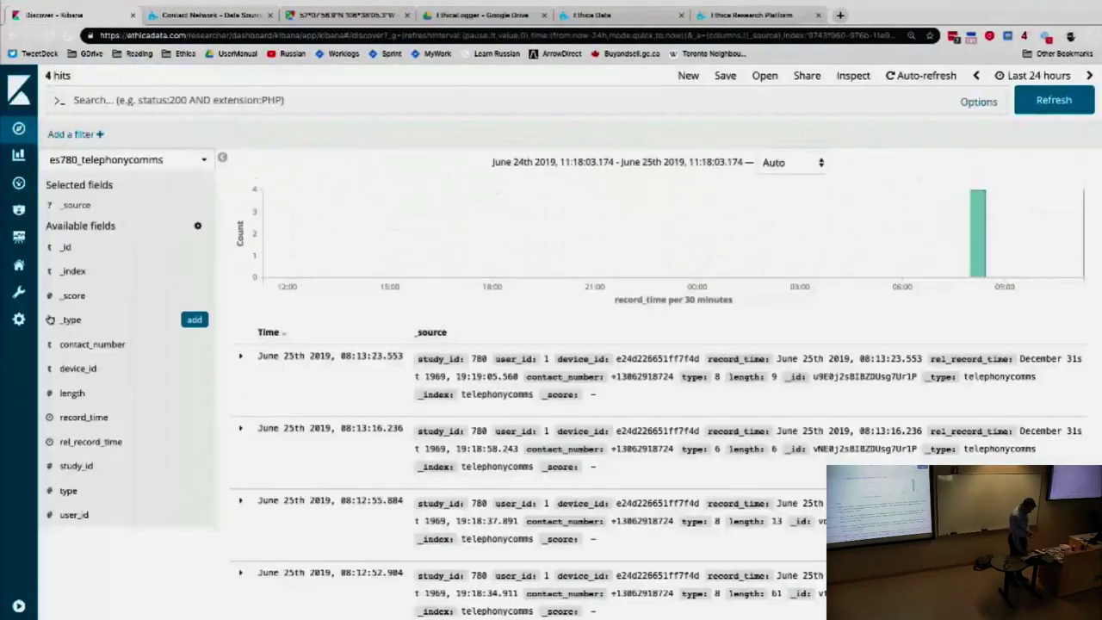
left_click(19, 319)
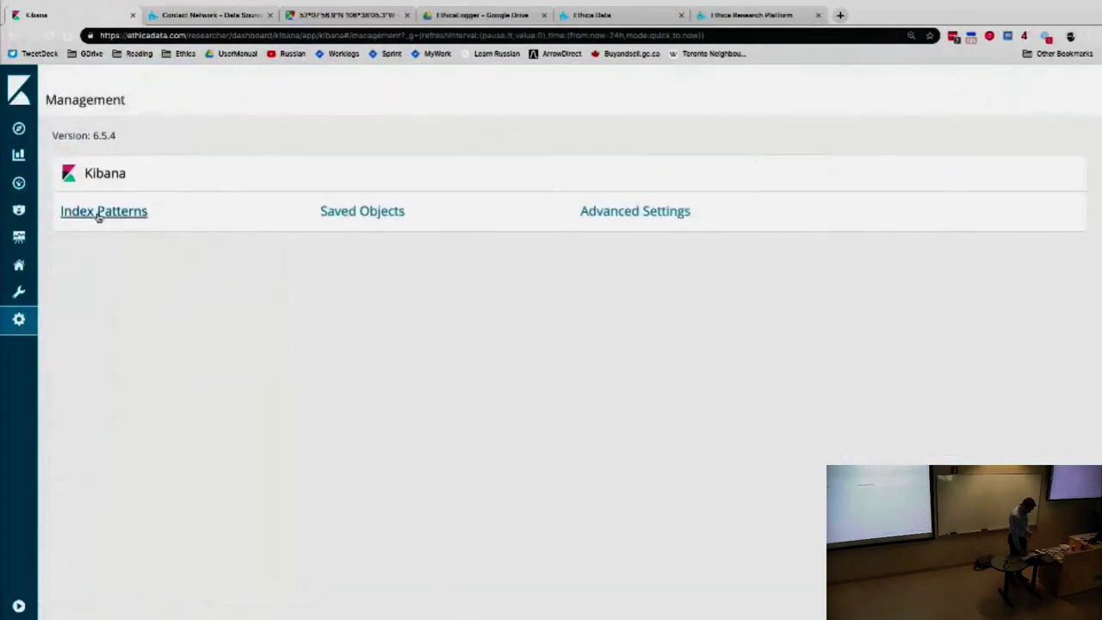
left_click(100, 213)
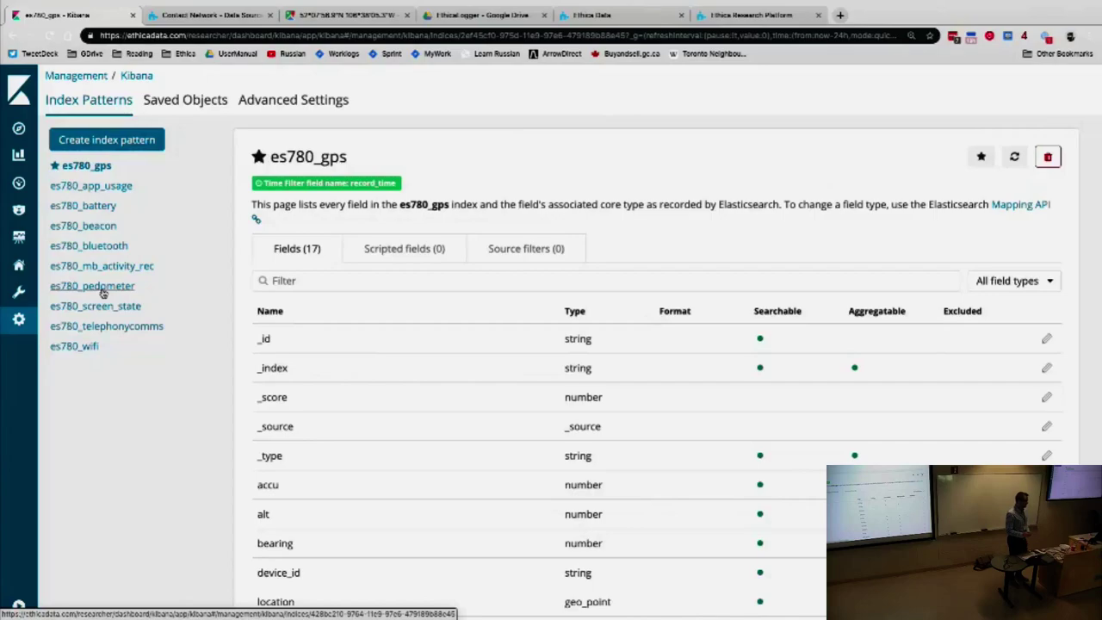
Open the es780_pedometer index pattern and show 25 rows per page to view its complete field list
left_click(114, 287)
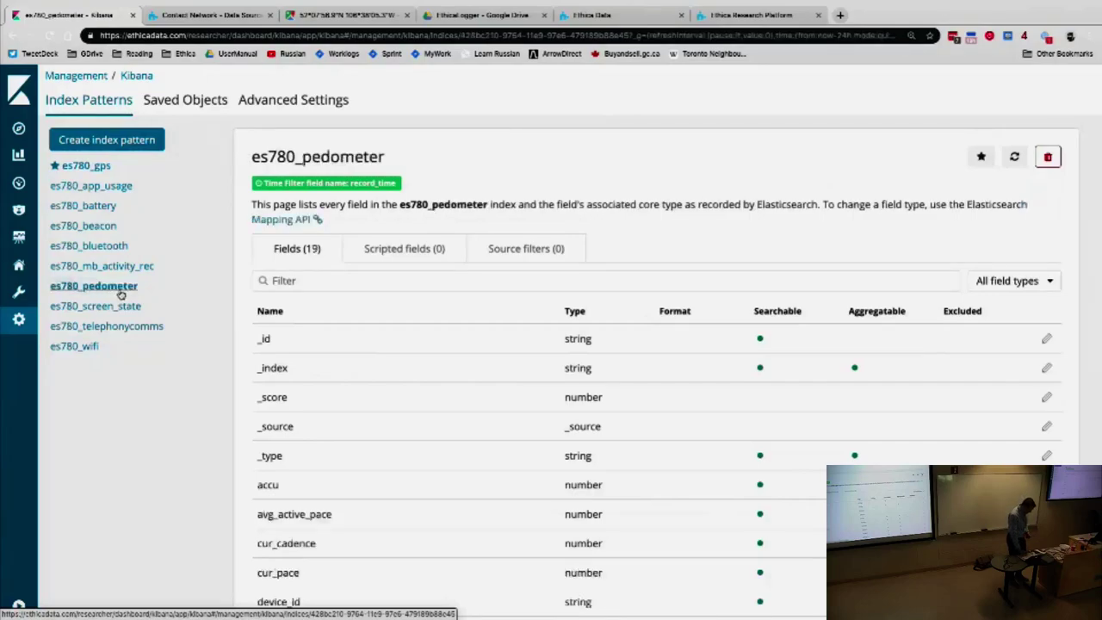
scroll(335, 373, "down", 1)
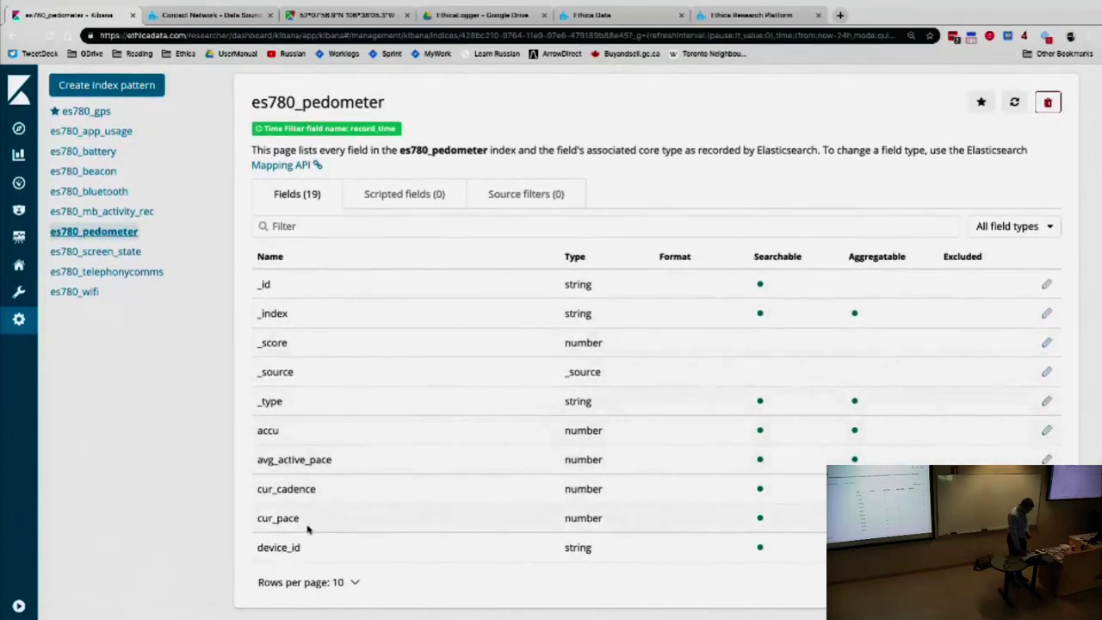
left_click(353, 583)
left_click(327, 522)
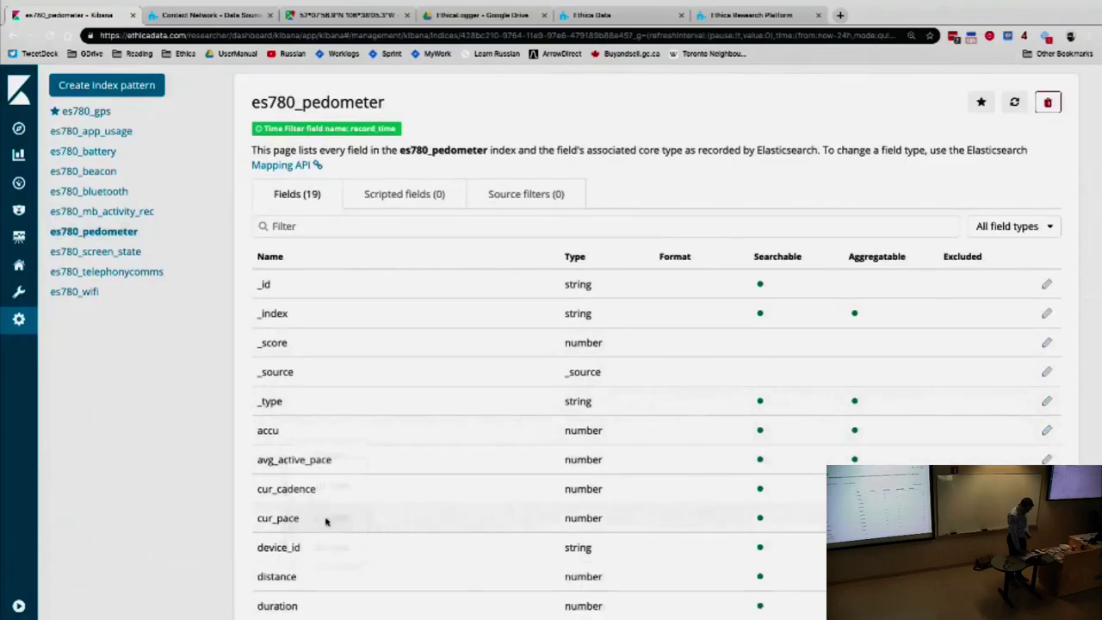
scroll(325, 521, "down", 3)
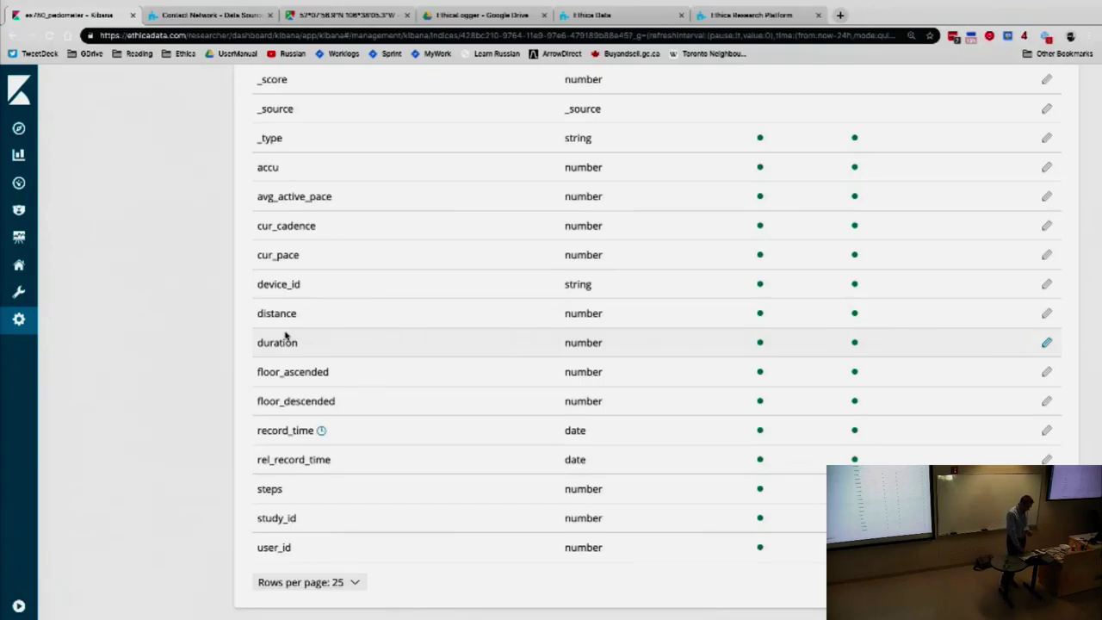
Examine the pedometer fields, marking record_time and rel_record_time, and return to the start of the list
double_click(287, 430)
left_click(258, 429)
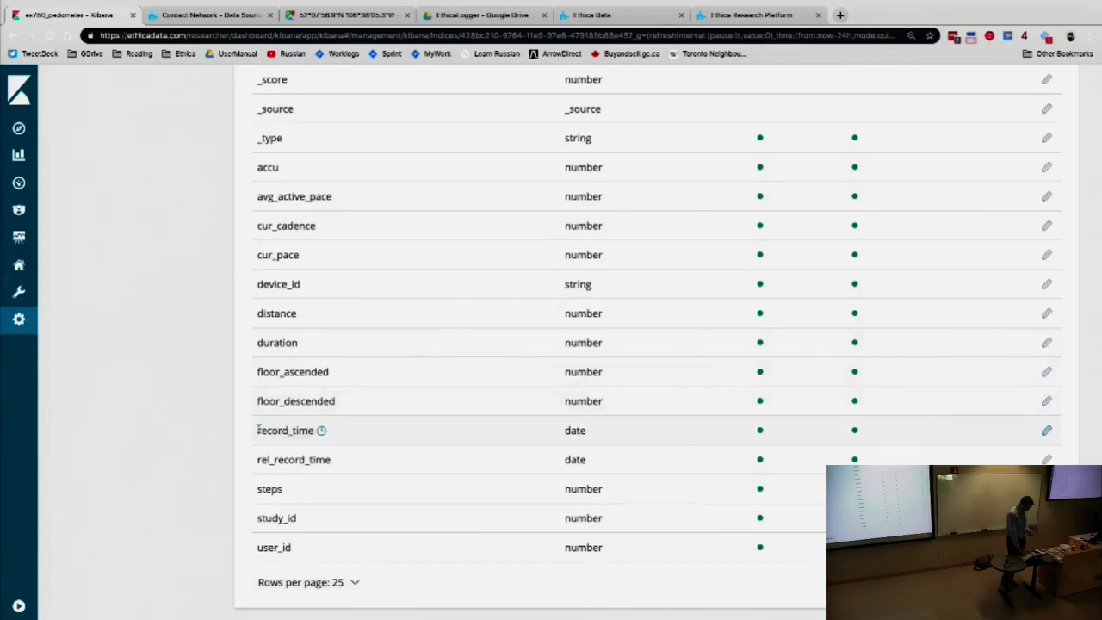
left_click_drag(258, 429, 271, 460)
left_click(269, 460)
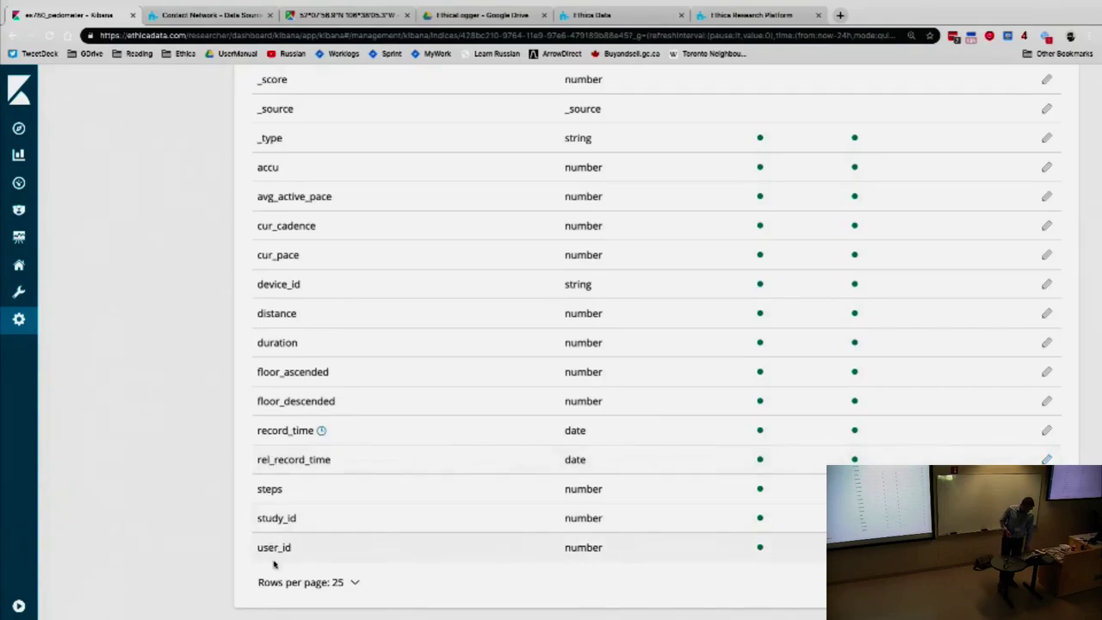
scroll(272, 563, "up", 4)
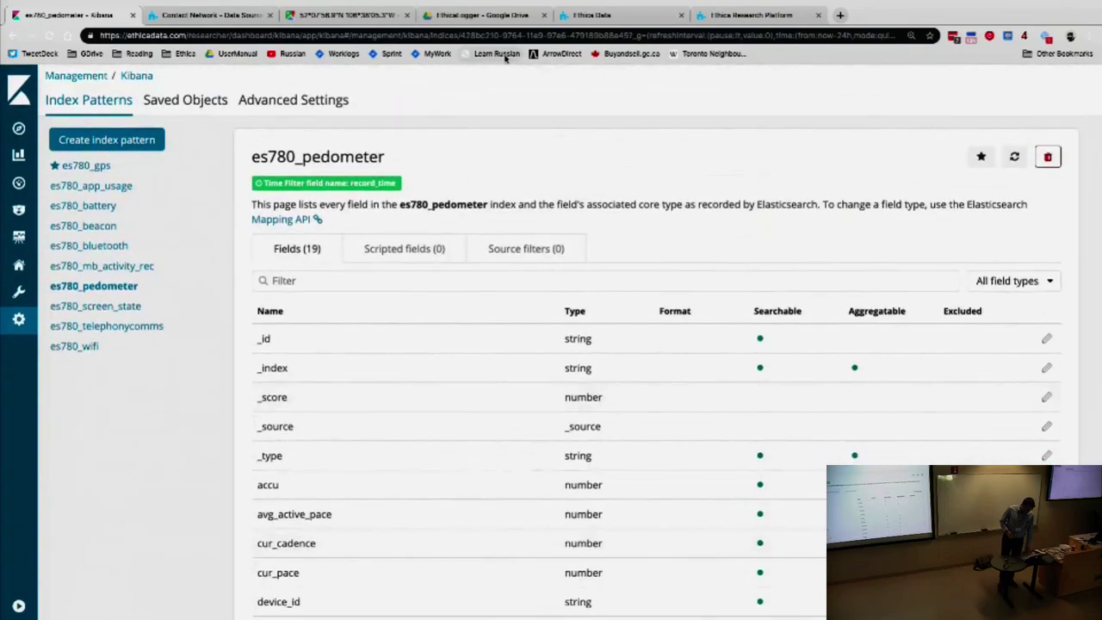
mouse_move(782, 13)
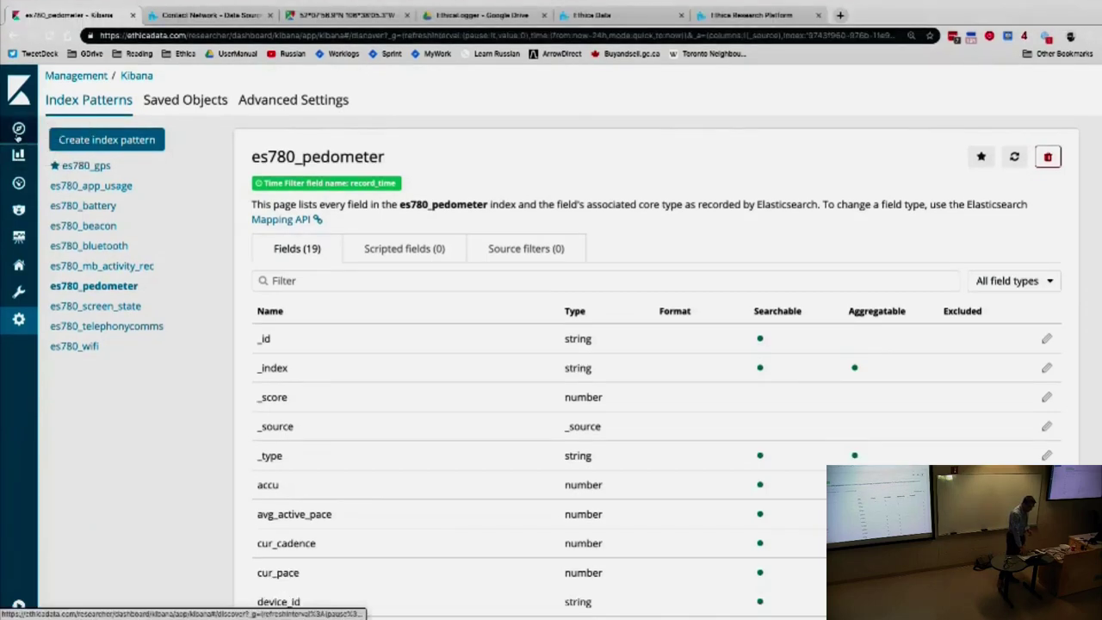
Return Kibana to Discover and open the Bootcamp 2019 Demo participation Adherence page in the Ethica researcher dashboard
left_click(19, 130)
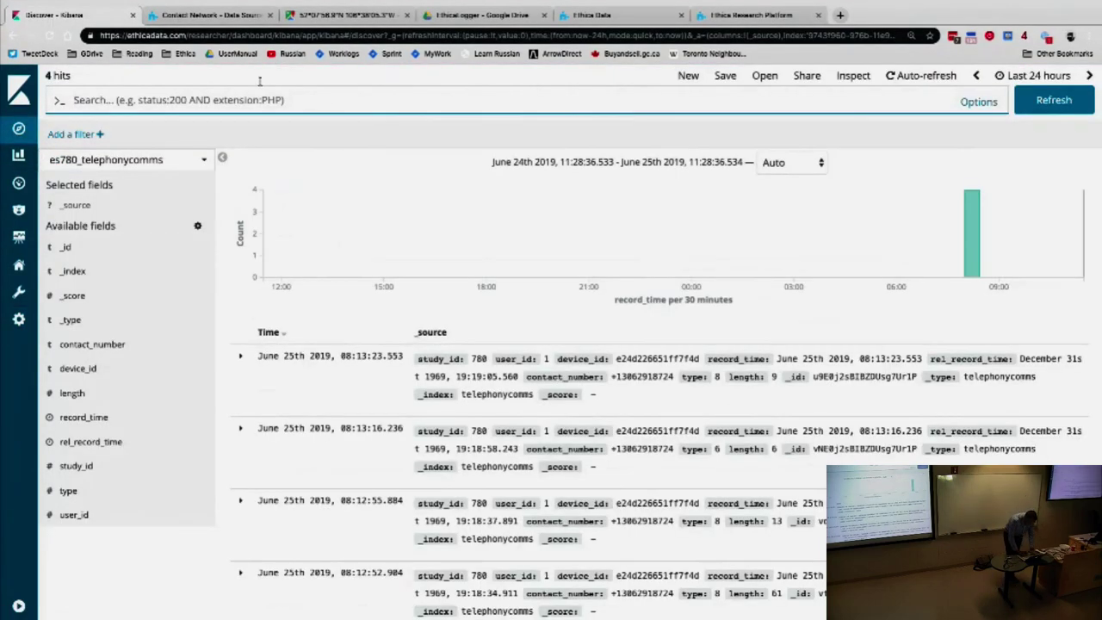
left_click(216, 12)
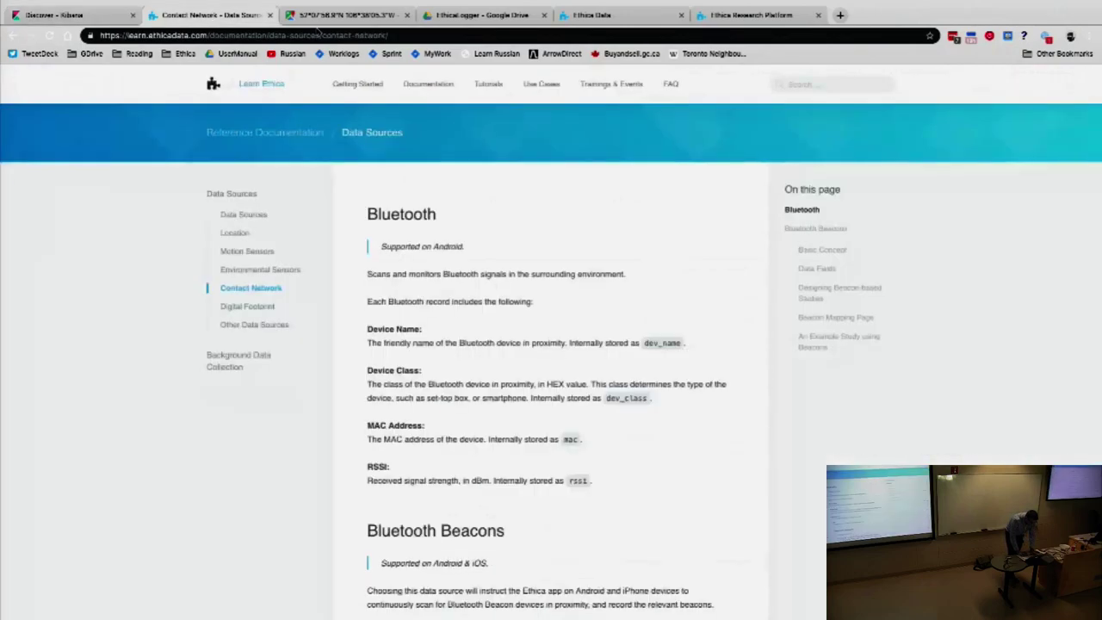
left_click(589, 15)
left_click(749, 15)
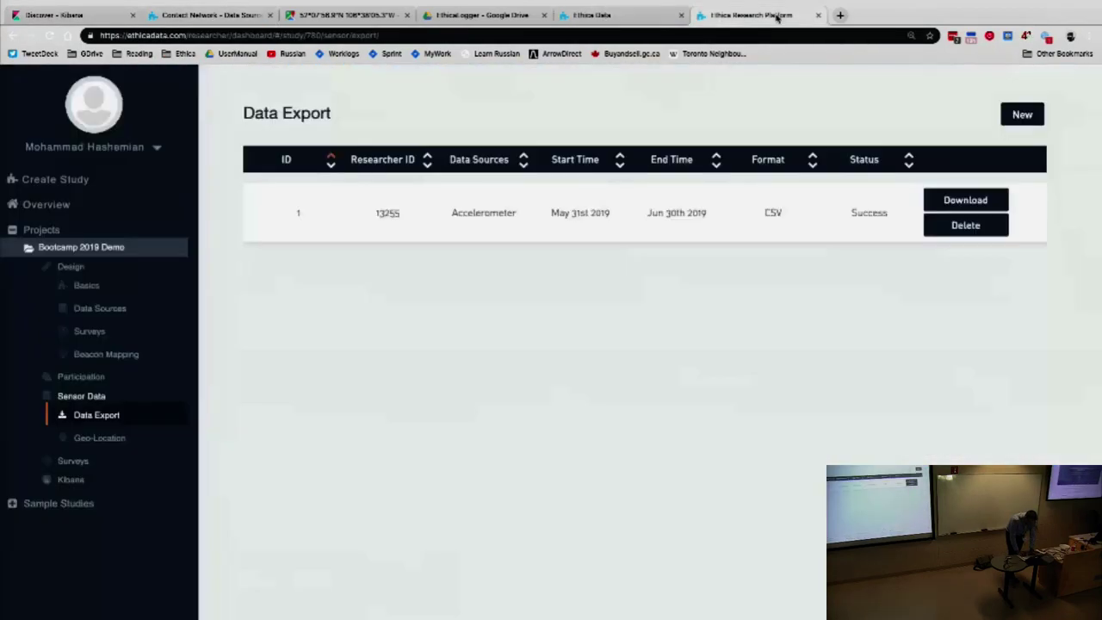
left_click(85, 378)
left_click(93, 419)
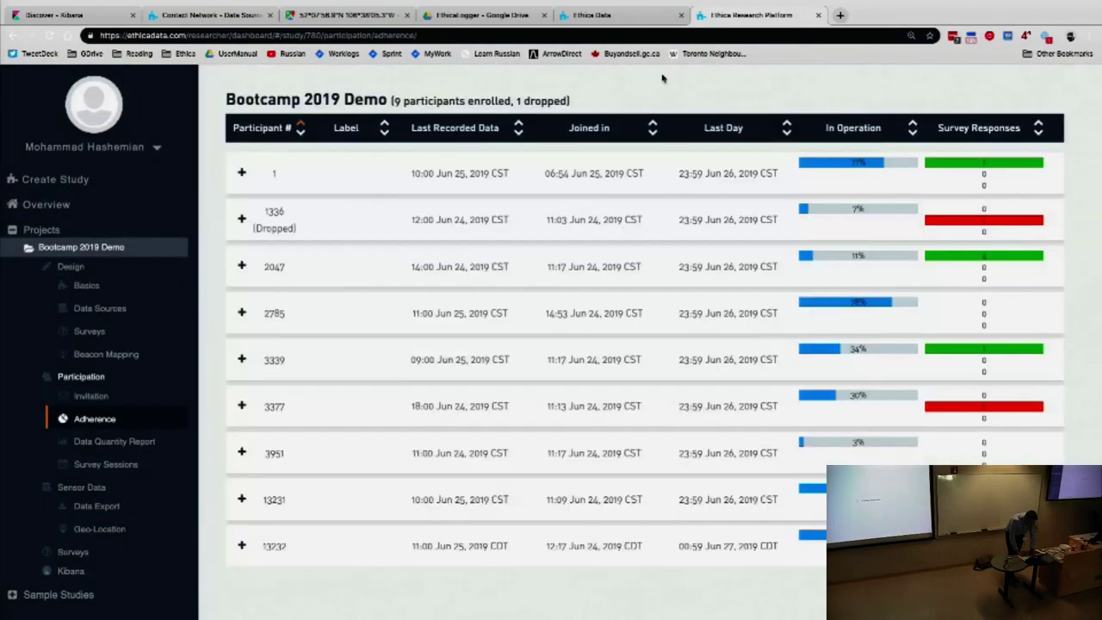
Place the Ethica Research Platform tab directly after the Kibana tab and sort the participants by In Operation in descending order
left_click_drag(727, 15, 159, 17)
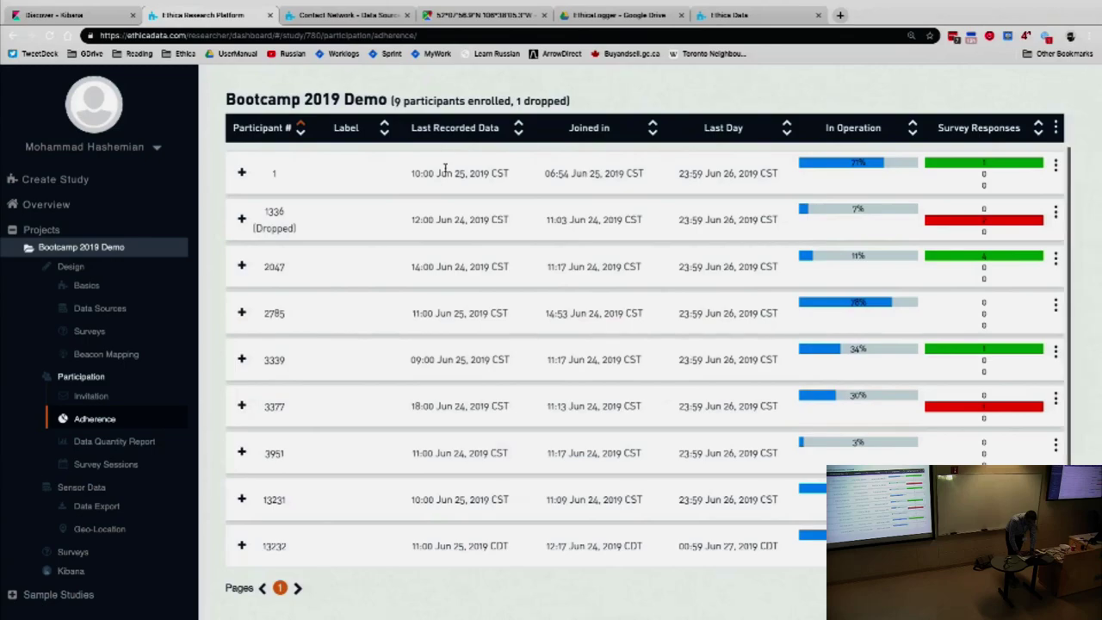
left_click(913, 129)
scroll(865, 244, "down", 1)
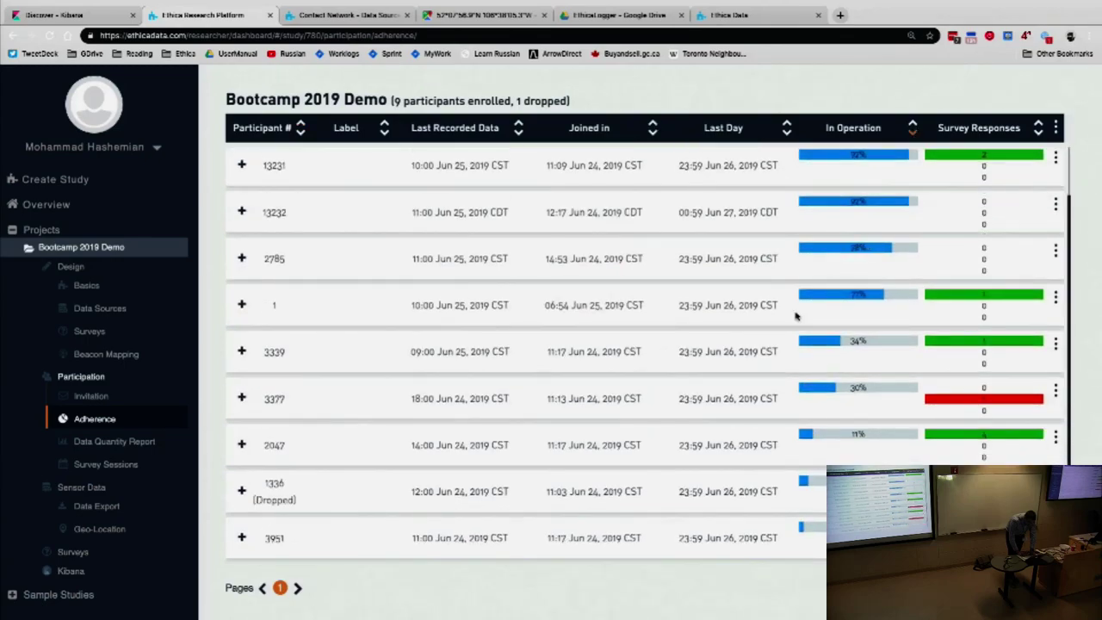
Expand the last participant's device details and search the web in a new tab for the device model iPhone11,8
left_click(673, 538)
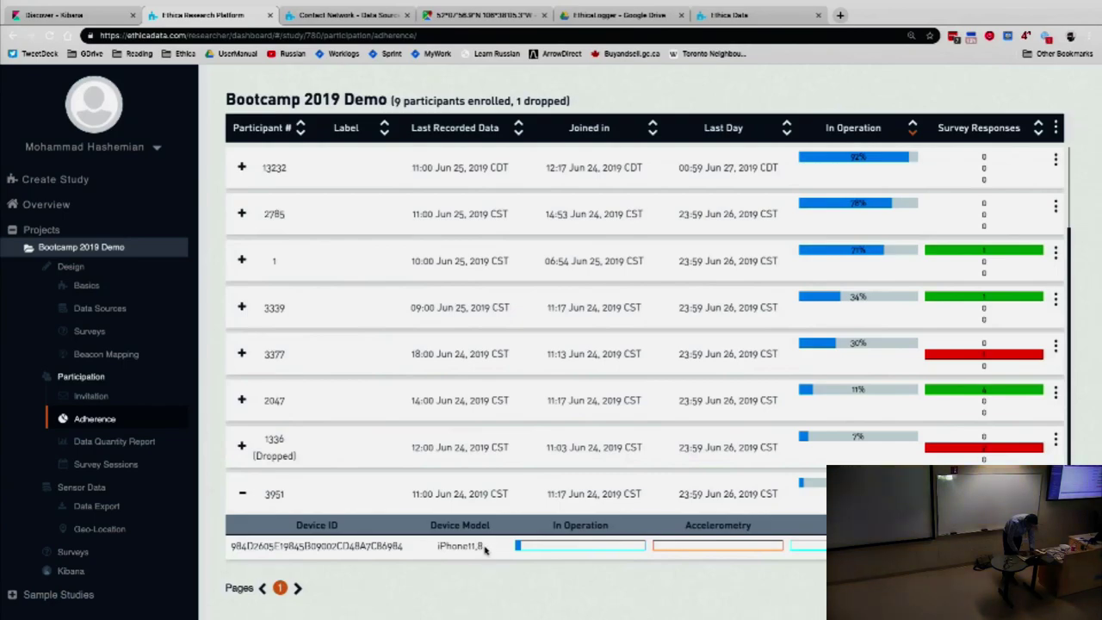
left_click_drag(481, 544, 436, 551)
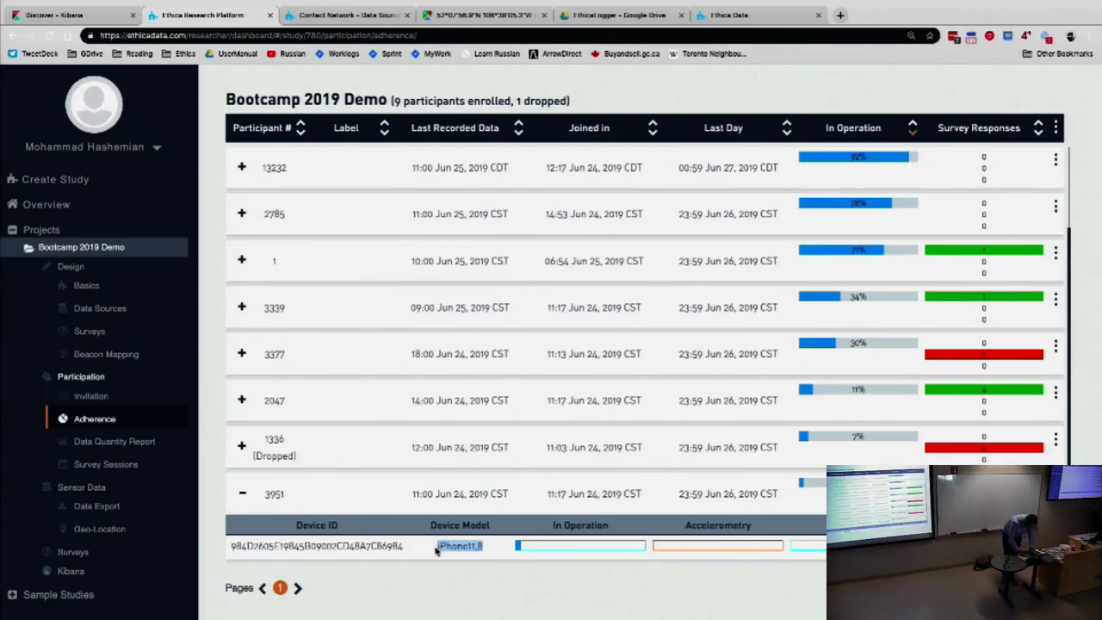
key("ctrl+c")
key("ctrl+t")
key("ctrl+v")
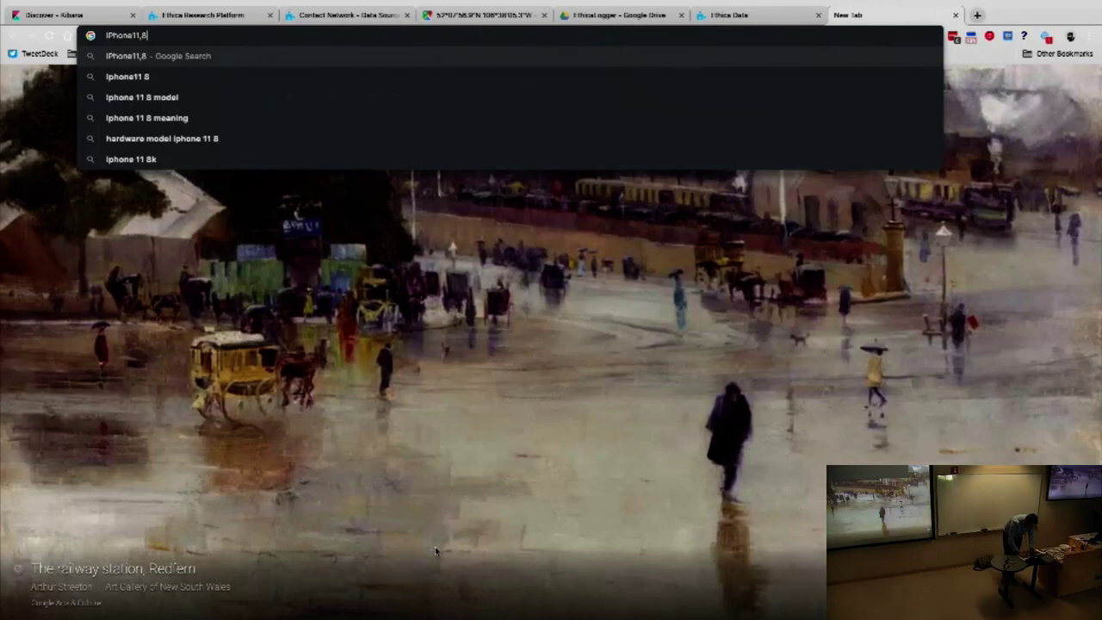
key("Return")
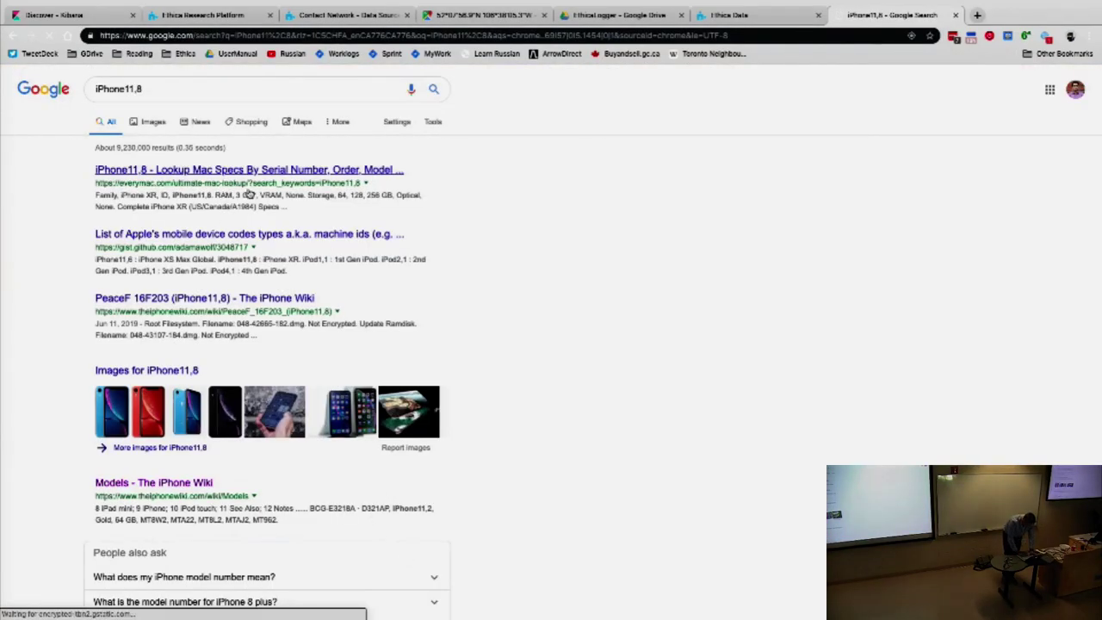
Open the EveryMac and iPhone Wiki results in new tabs and find iPhone11,8 on the iPhone Wiki page
left_click(211, 303)
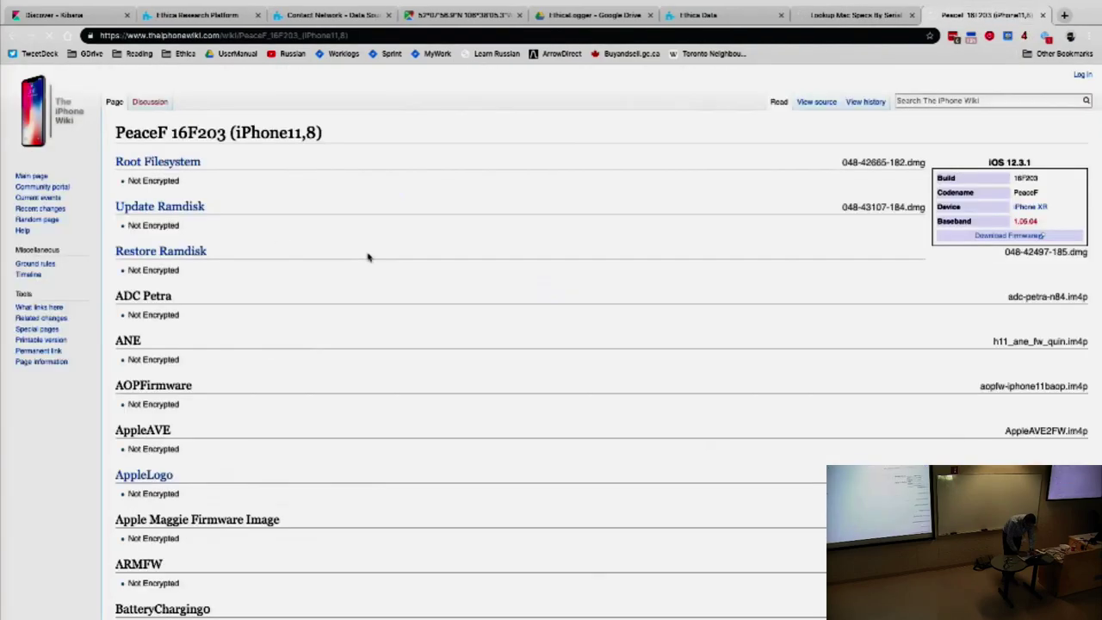
key("super+f")
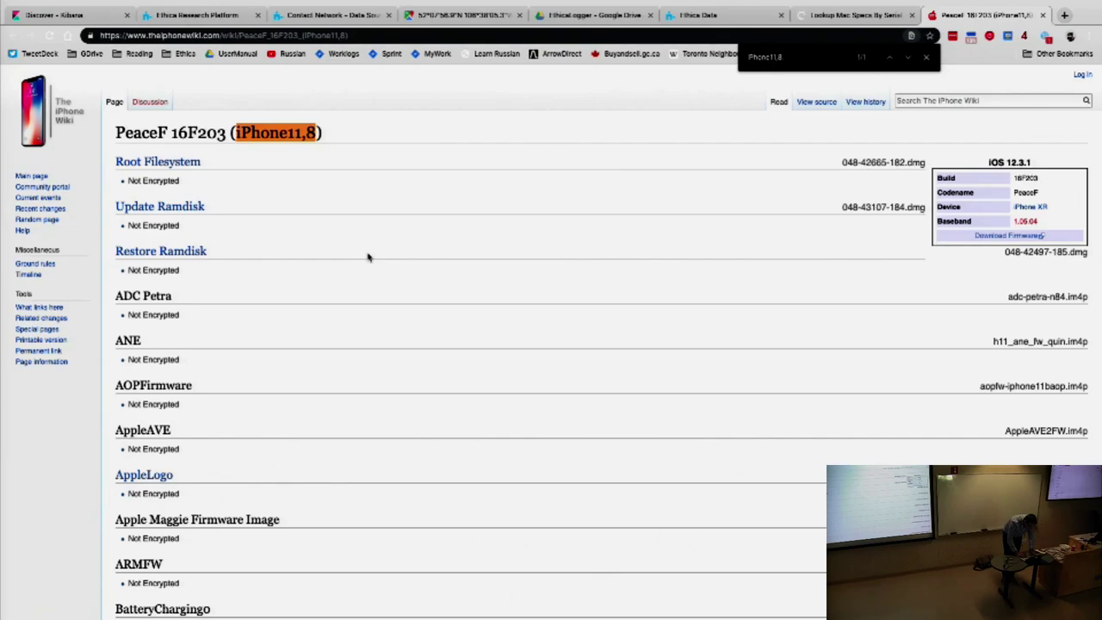
key("Escape")
Look through the iPhone11,8 matches on the EveryMac lookup page to identify the phone family of that device ID
key("ctrl+shift+Tab")
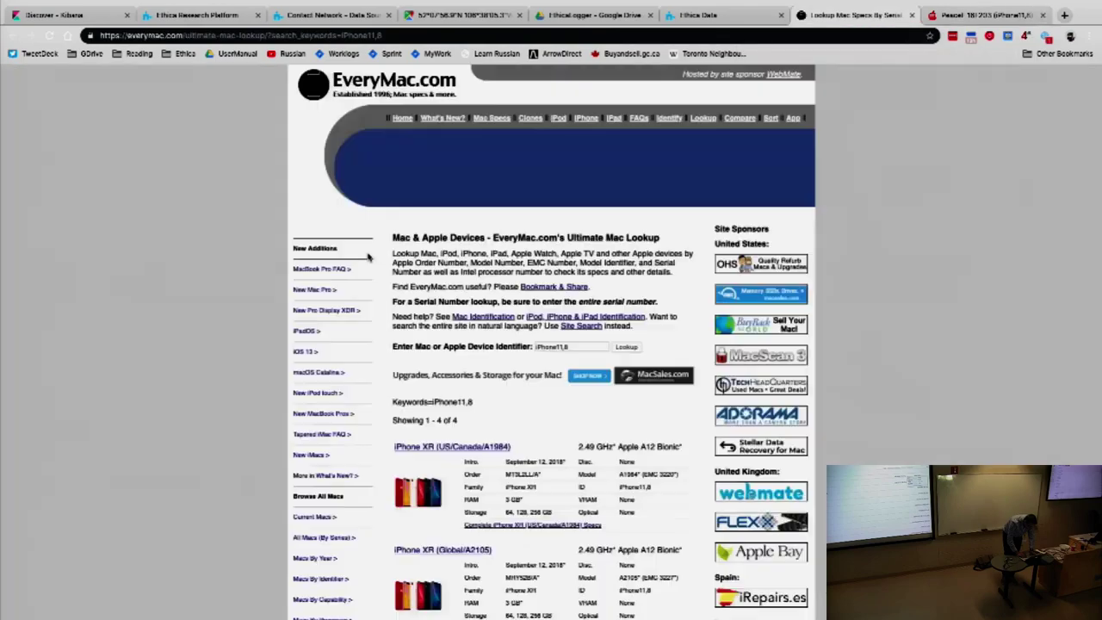
key("Return")
key("Return")
key("Return")
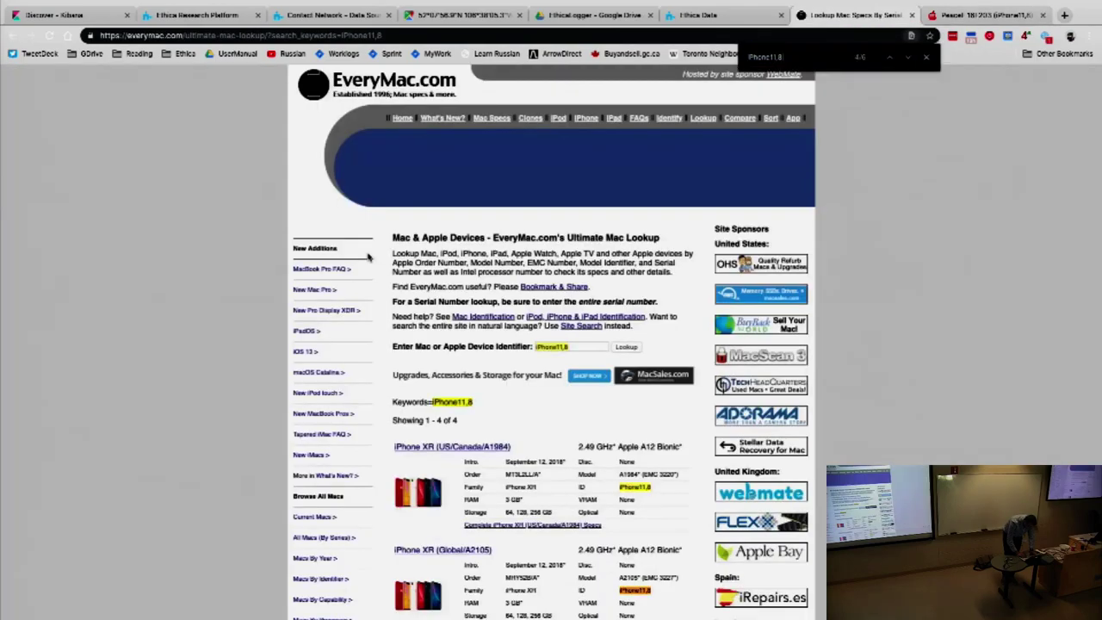
key("shift+Return")
scroll(498, 415, "down", 3)
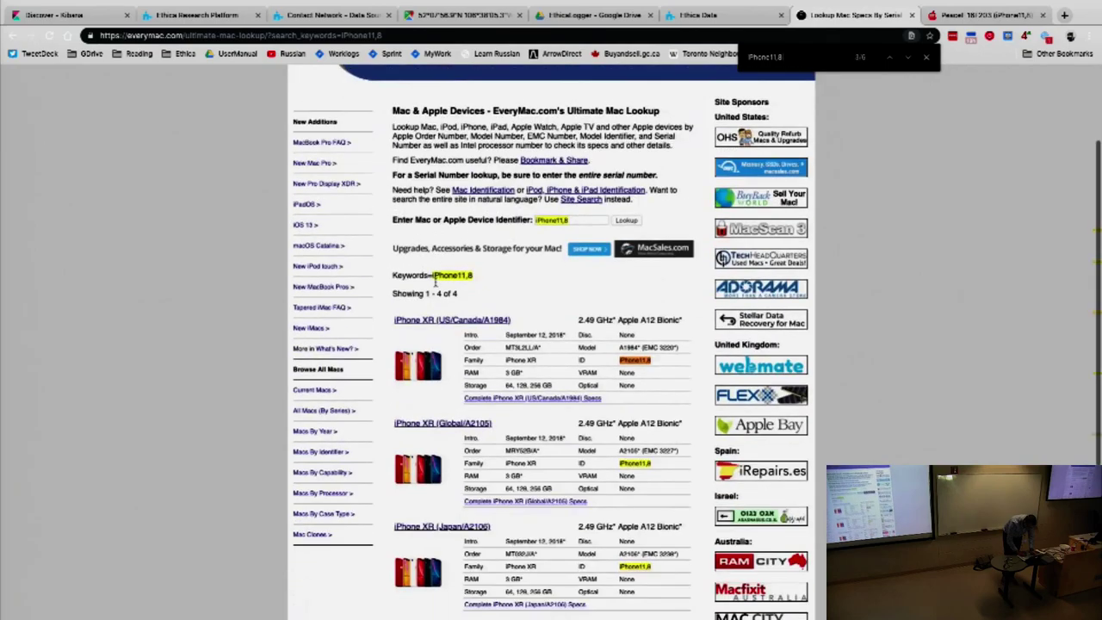
scroll(498, 416, "up", 5)
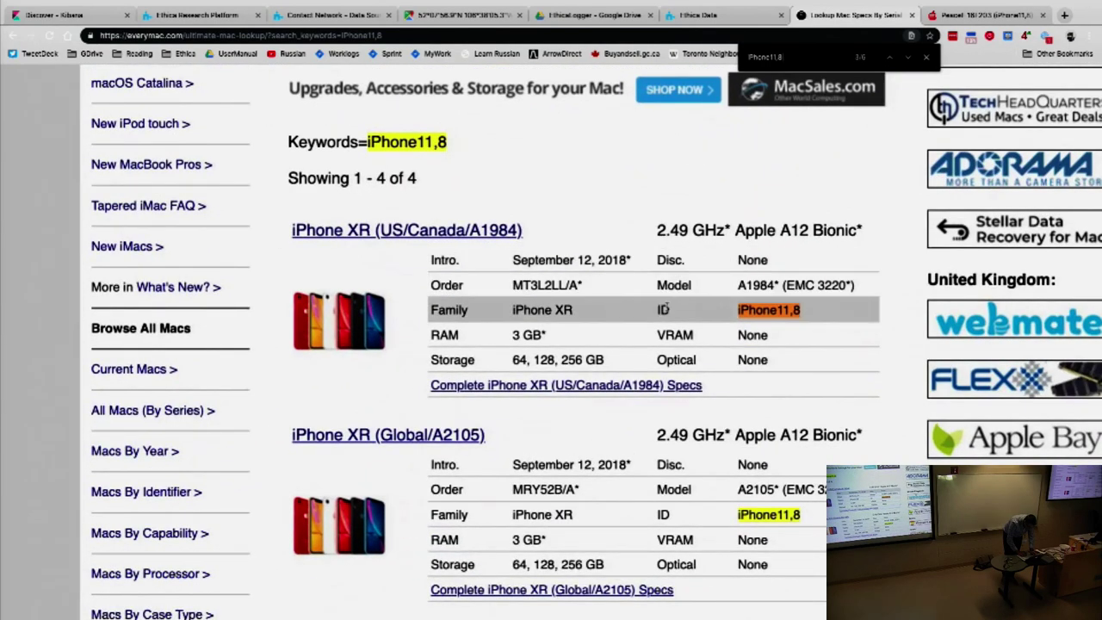
Return to the Adherence page and expand the device details of the first two participants to compare their sensor data
key("ctrl+shift+Tab")
key("ctrl+shift+Tab")
key("ctrl+shift+Tab")
key("ctrl+shift+Tab")
key("ctrl+shift+Tab")
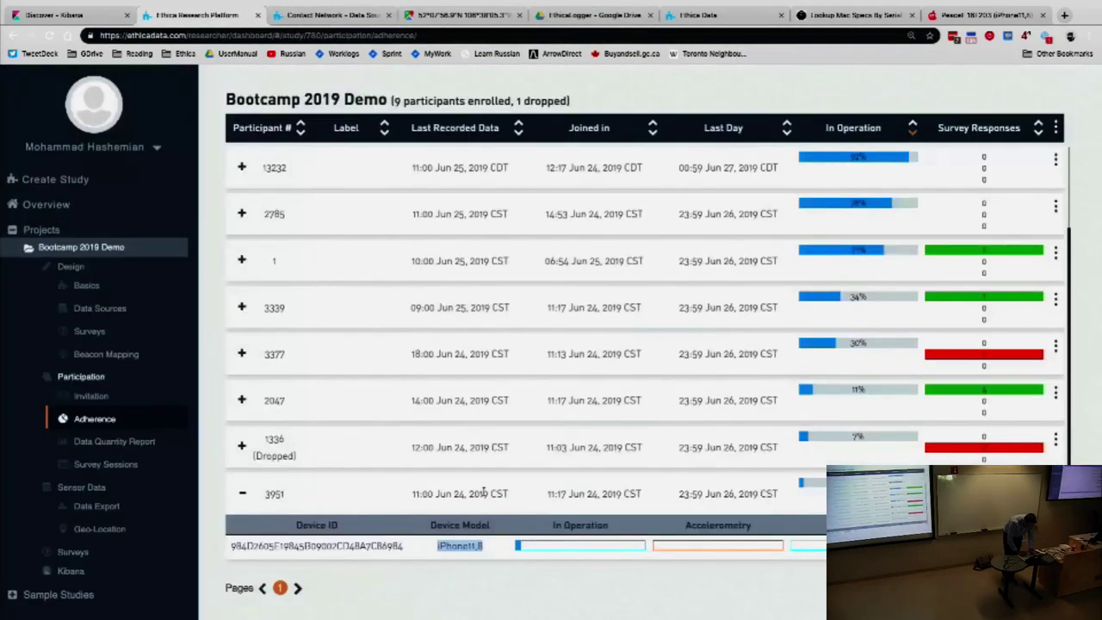
scroll(467, 387, "up", 2)
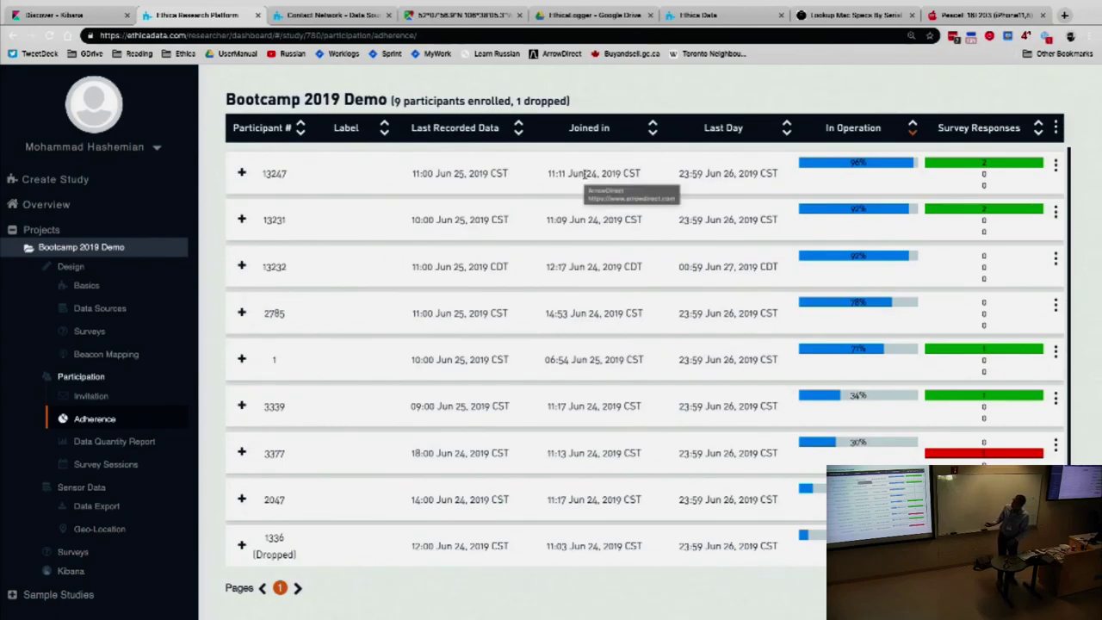
left_click(561, 212)
left_click(570, 163)
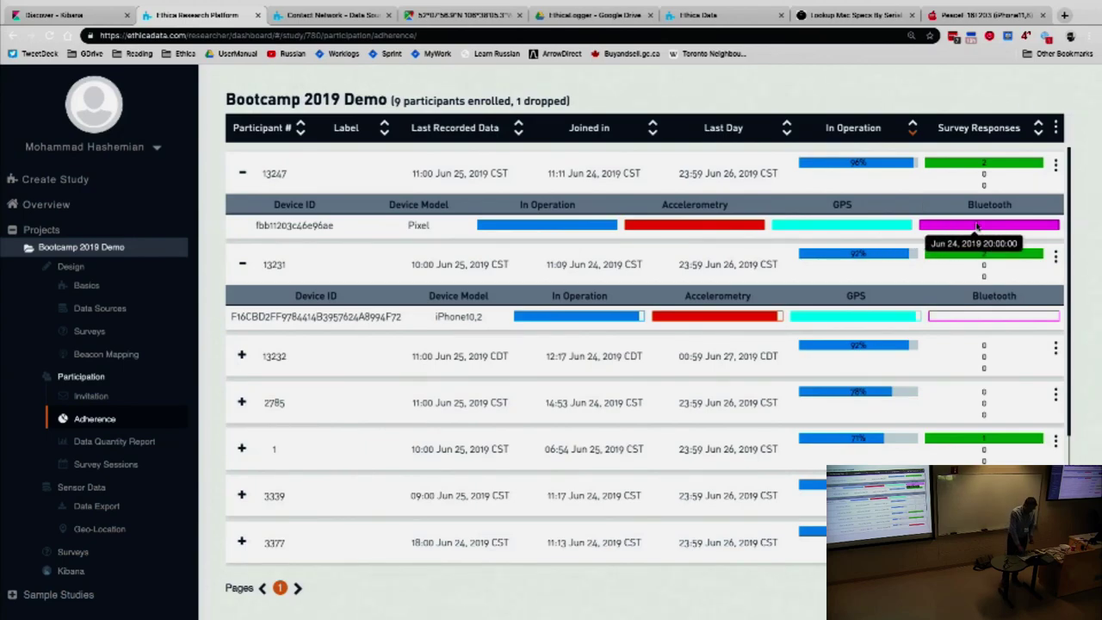
Open the participant Adherence page of the Physical Activity Sample Study under the sample studies
left_click(77, 246)
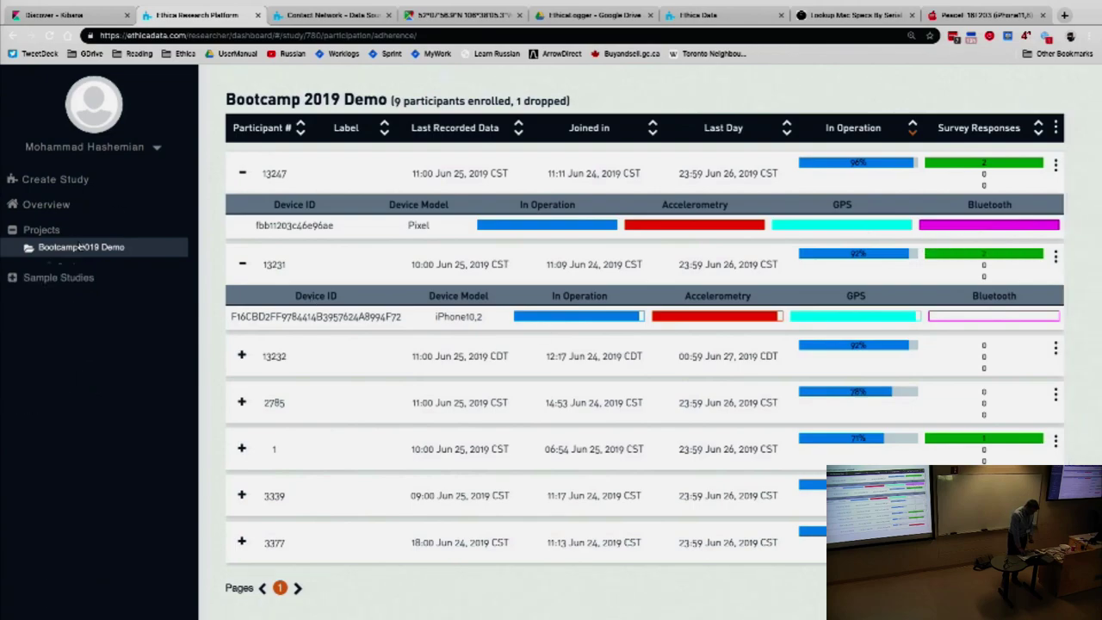
left_click(69, 272)
left_click(80, 328)
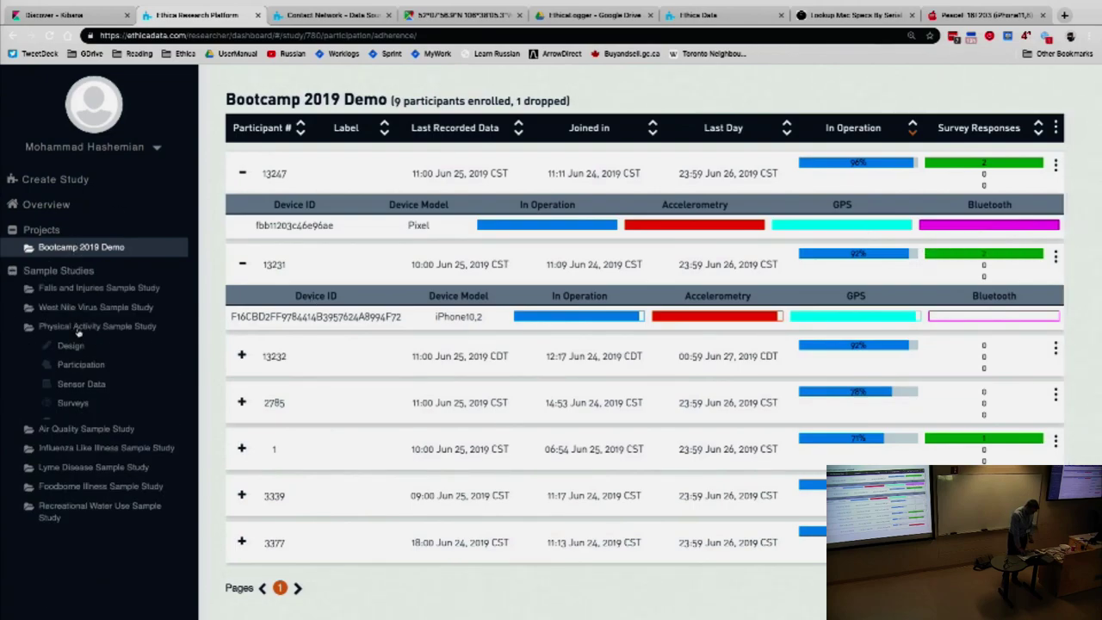
left_click(77, 365)
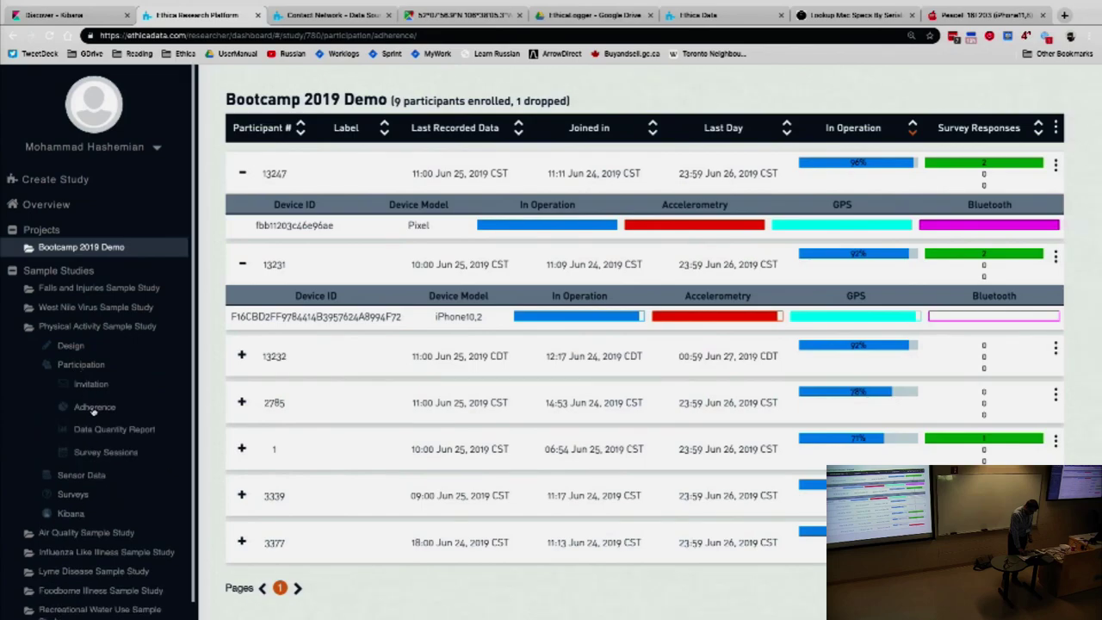
left_click(89, 407)
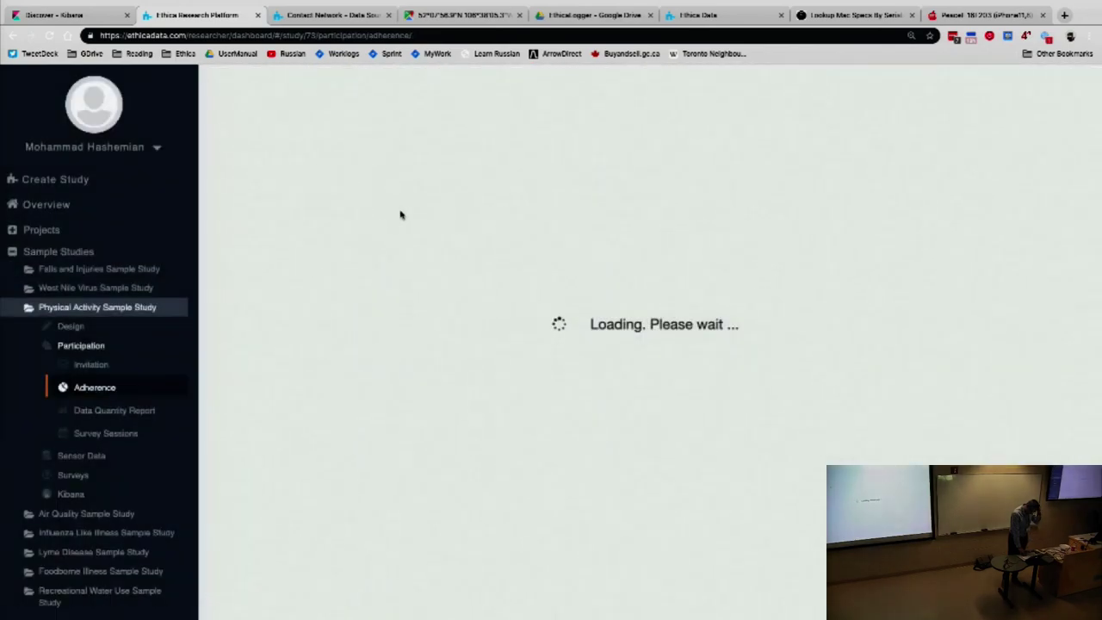
Expand the device details of all three participants to compare their devices' sensor data, highlighting the first participant's iPhone 5s device ID
left_click(463, 175)
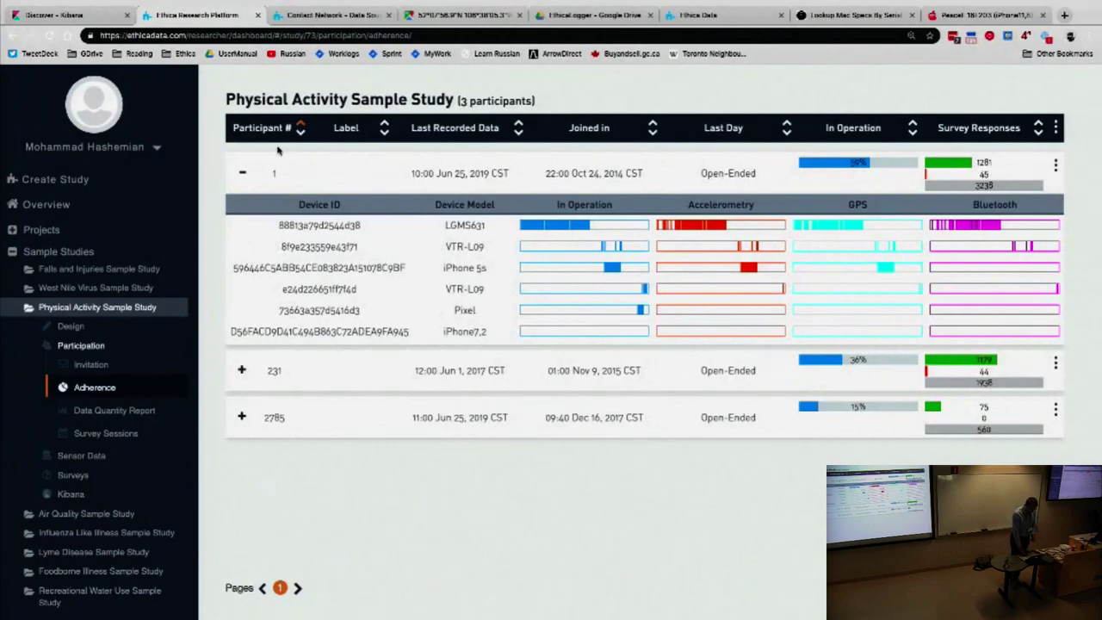
double_click(319, 267)
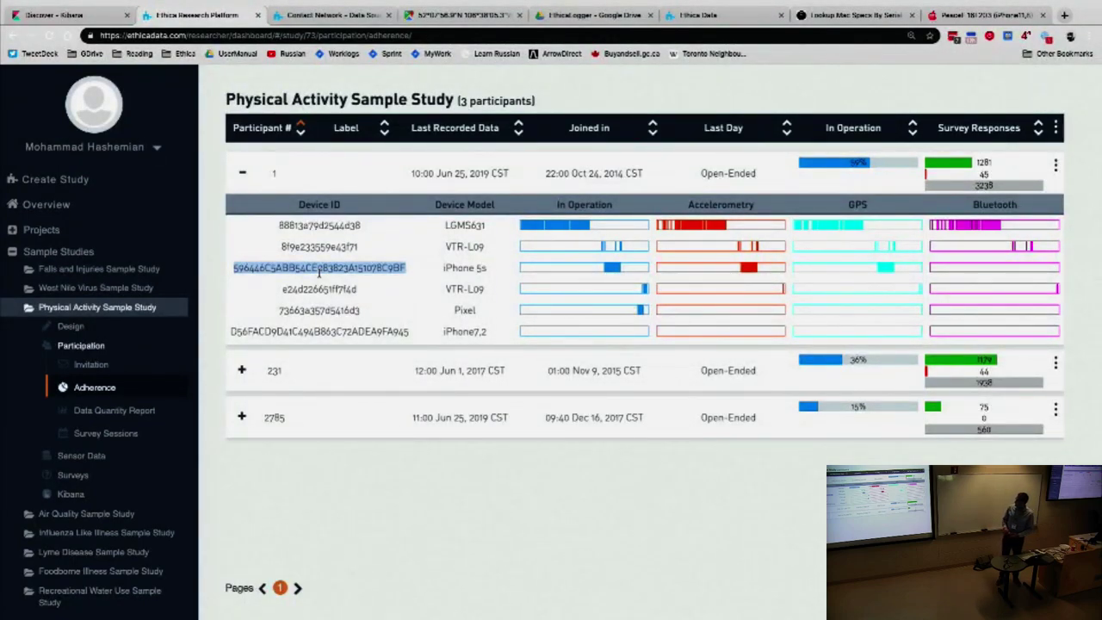
left_click(341, 385)
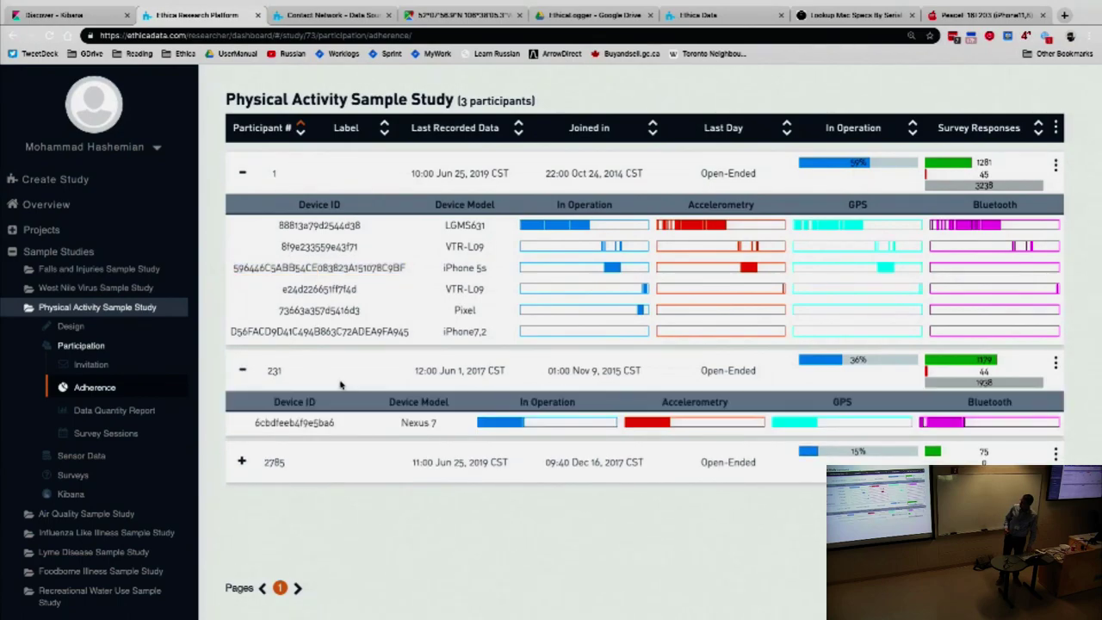
left_click(347, 472)
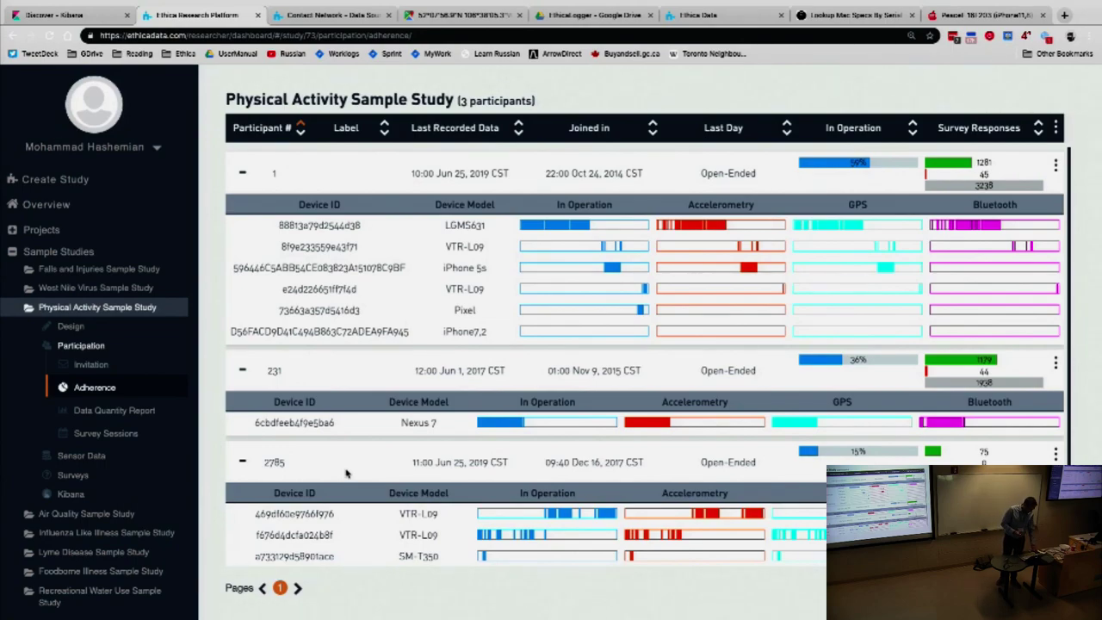
Return to the Kibana Discover page showing the es780_telephonycomms records
key("ctrl+Tab")
key("ctrl+Tab")
key("ctrl+Tab")
key("ctrl+Tab")
key("ctrl+Tab")
key("ctrl+Tab")
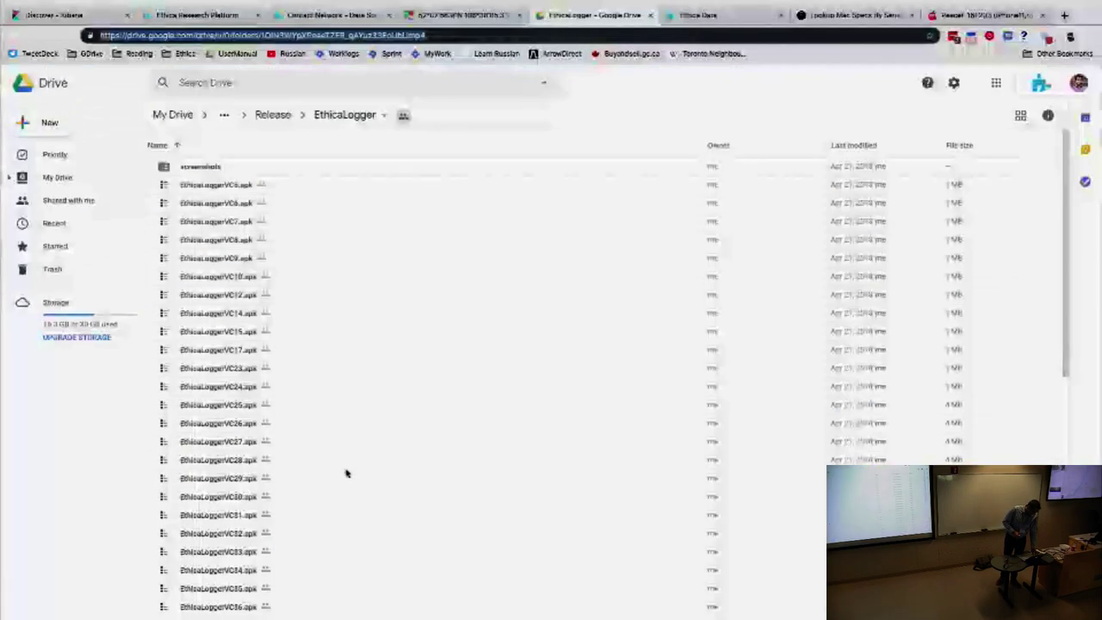
key("ctrl+Tab")
key("ctrl+Tab")
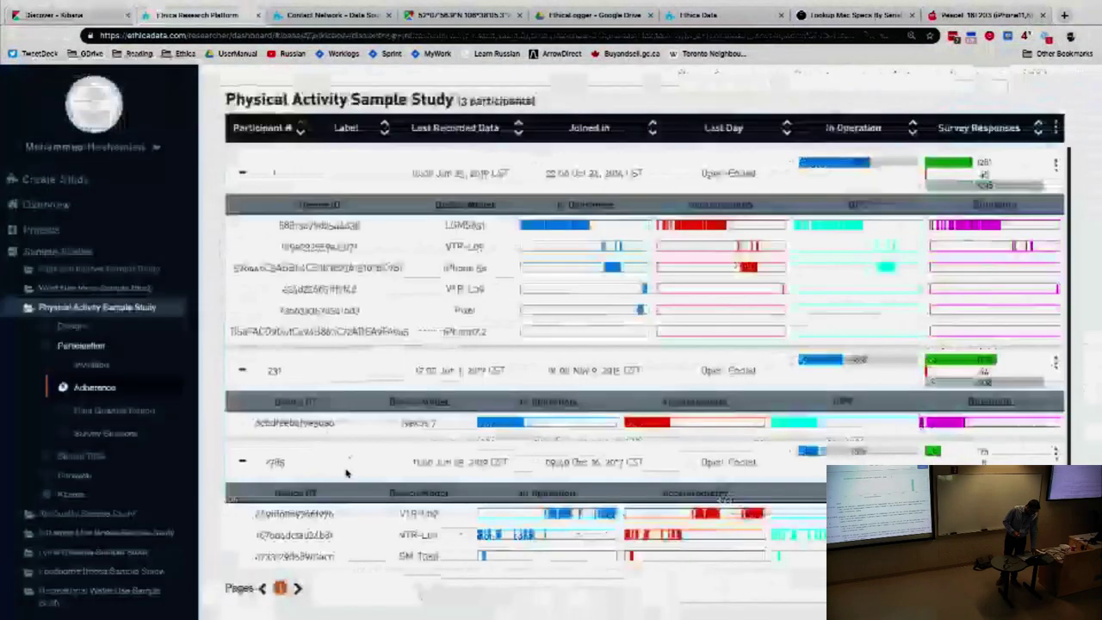
key("ctrl+shift+Tab")
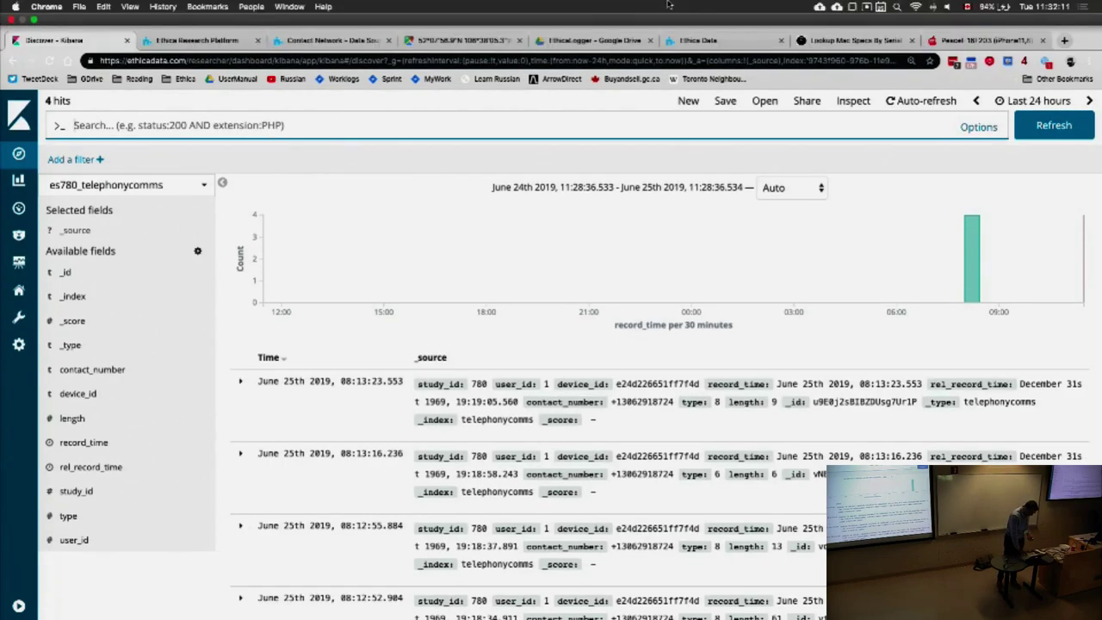
mouse_move(685, 6)
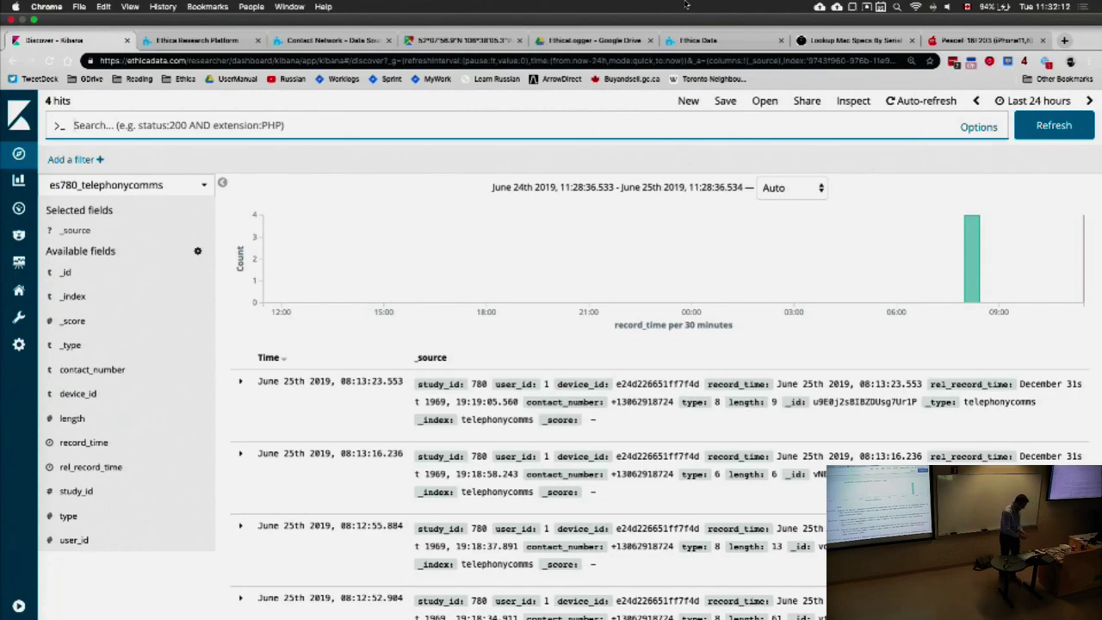